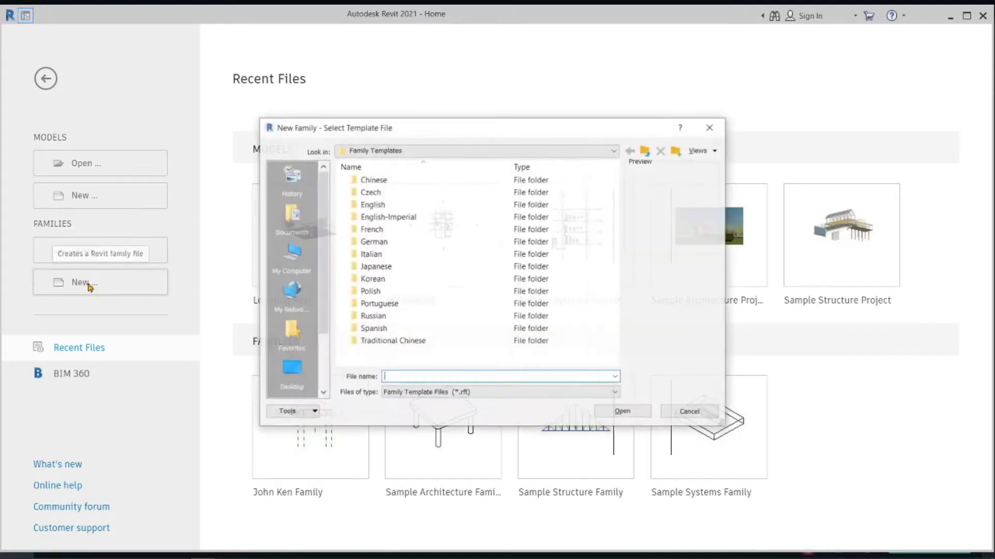
Step: Create a new furniture family from the Metric Furniture.rft template in the English templates folder
double_click(365, 210)
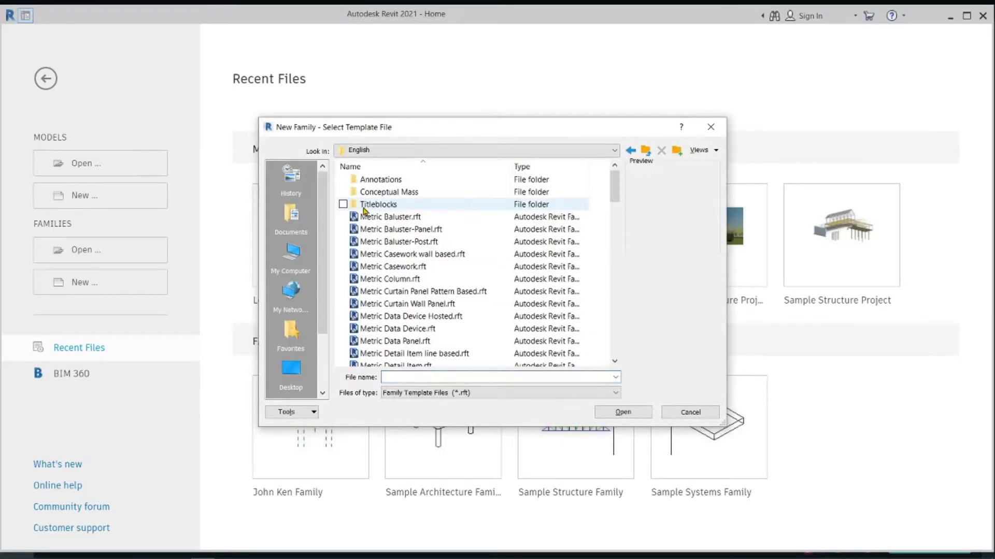
scroll(390, 207, "down", 2)
scroll(392, 206, "down", 6)
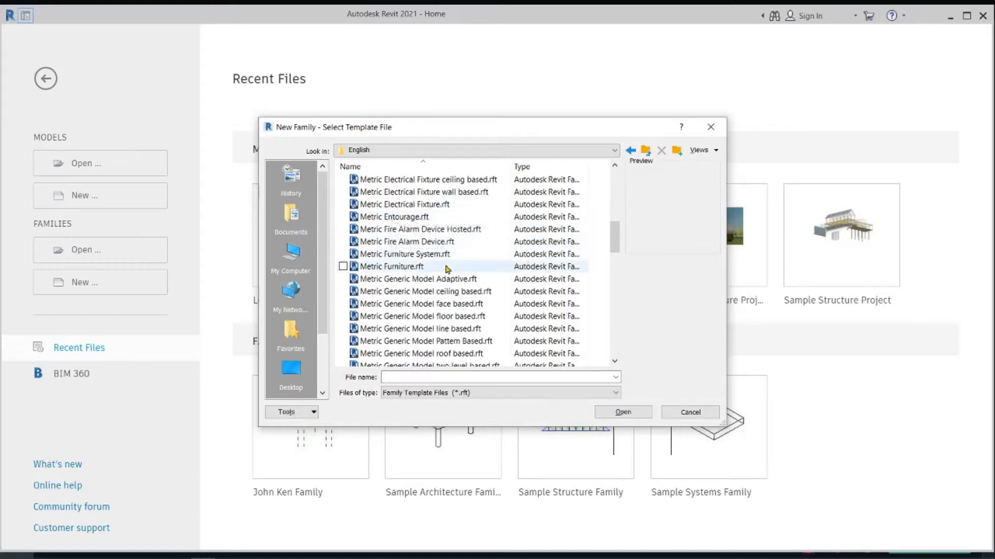
left_click(414, 268)
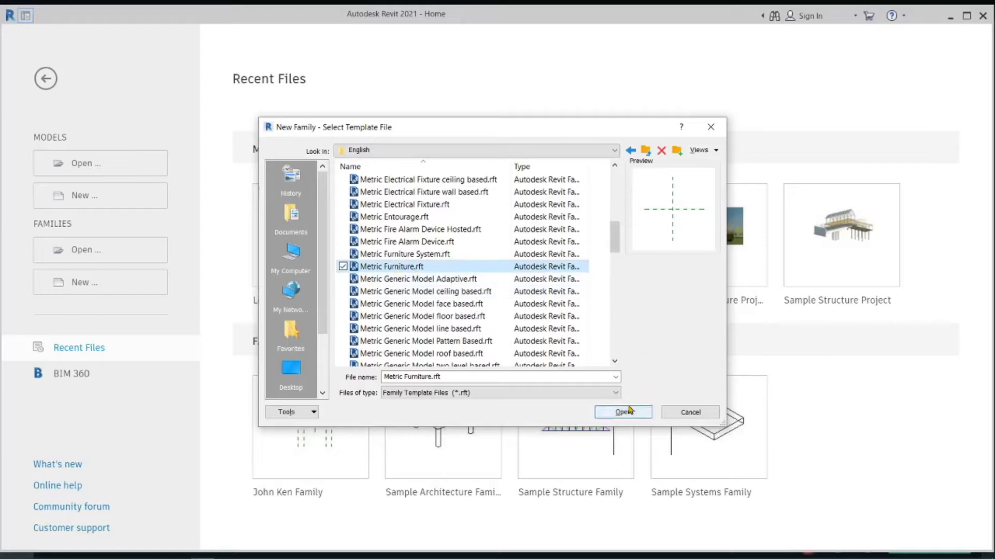
left_click(627, 412)
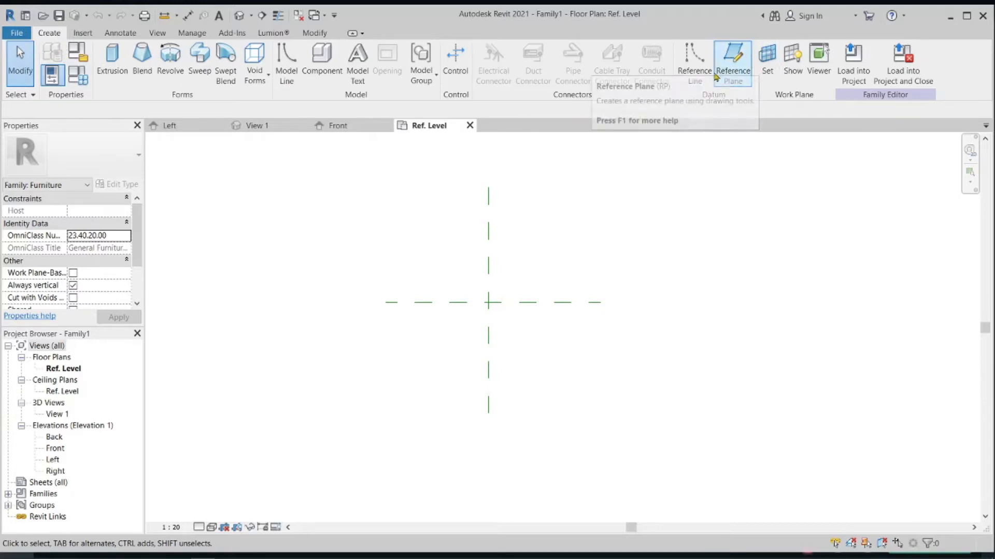
Step: Draw a horizontal reference plane 200 mm above the horizontal centre plane and extend its left end well past the vertical centre plane
left_click(731, 68)
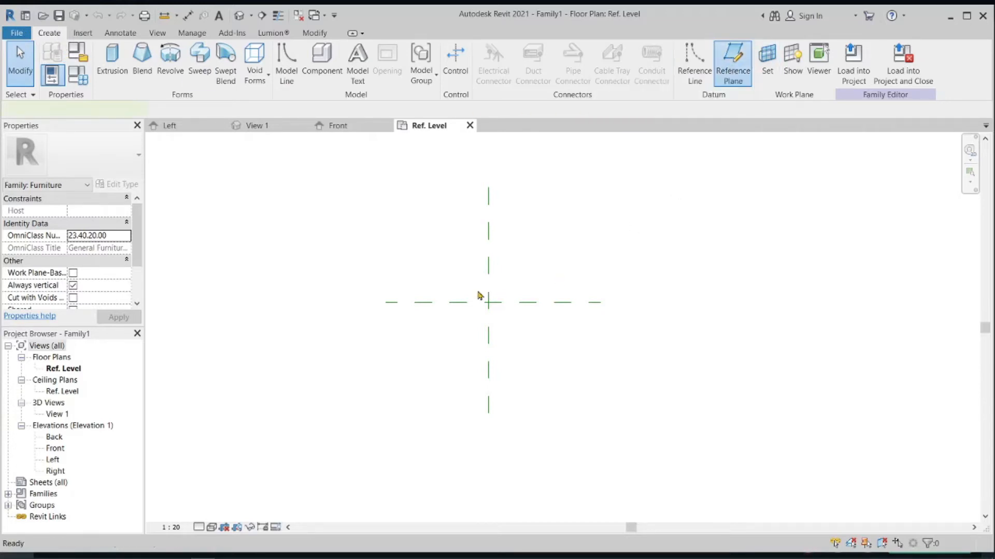
scroll(482, 298, "up", 2)
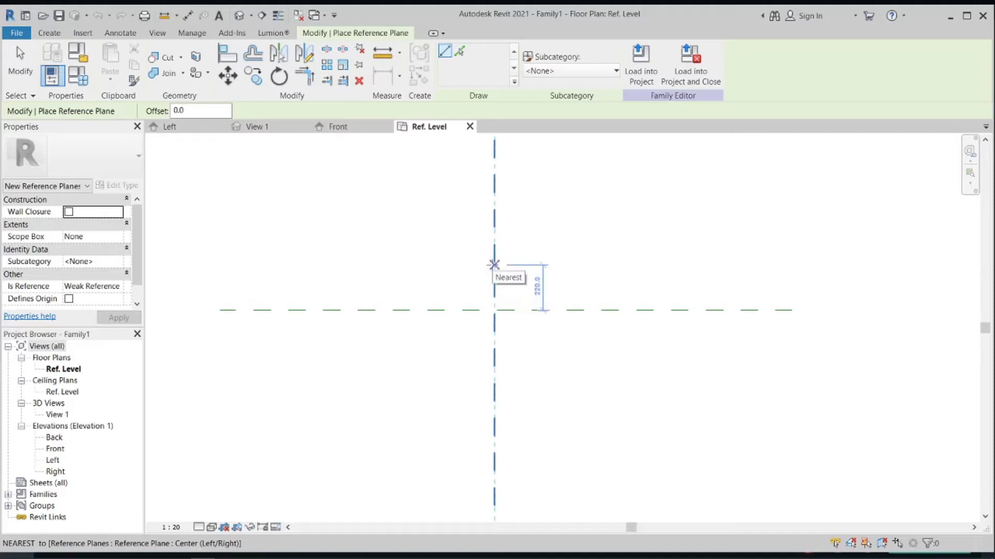
type("200")
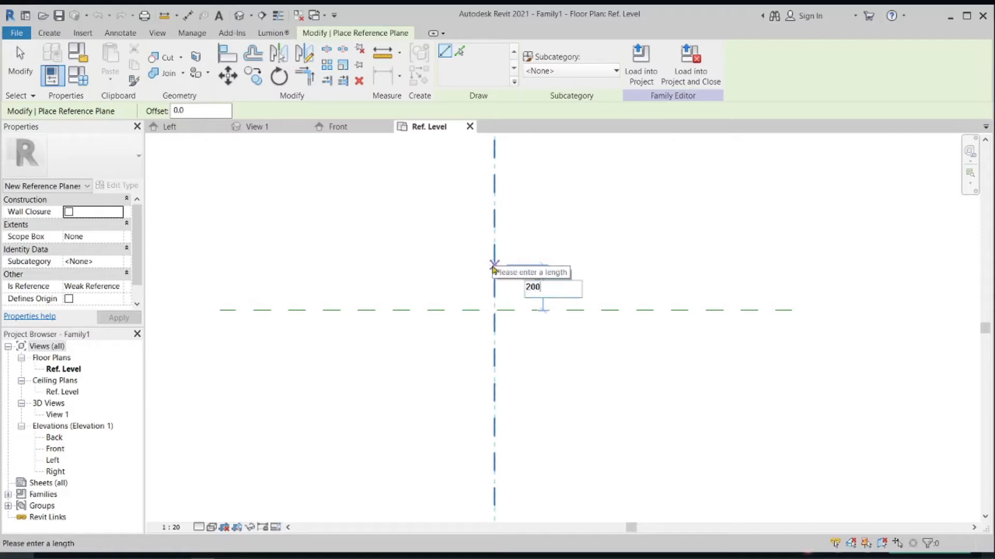
key("Return")
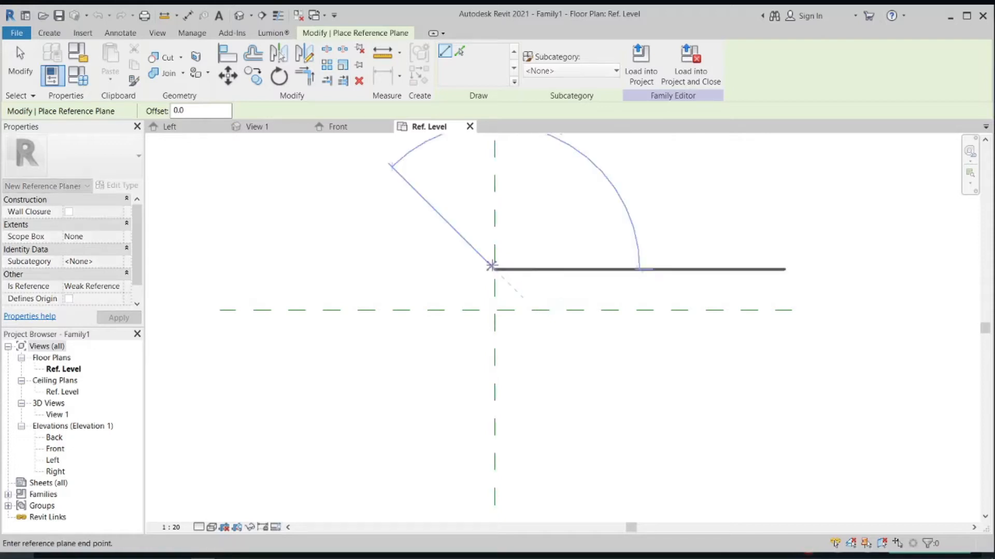
left_click(702, 269)
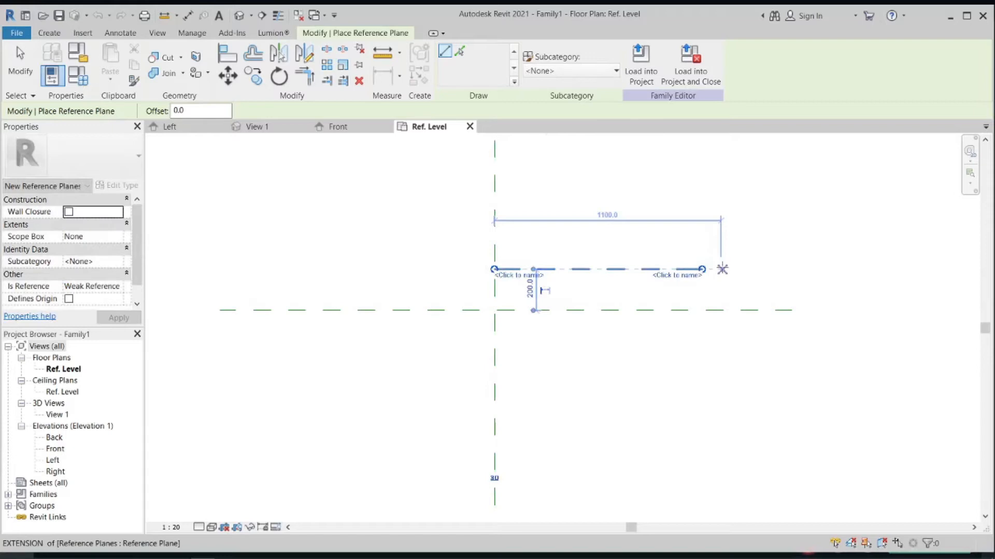
key("Escape")
key("Escape")
left_click_drag(494, 270, 265, 280)
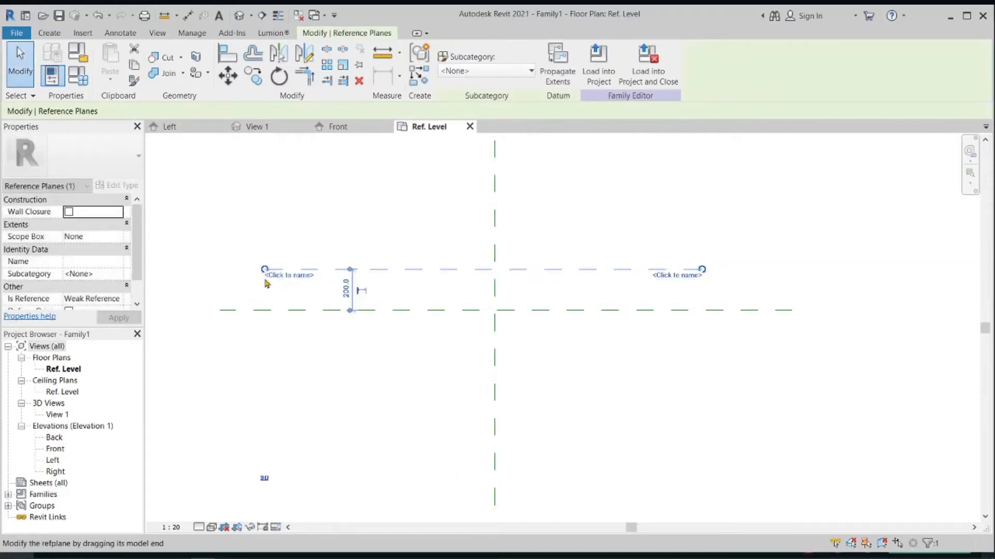
key("Escape")
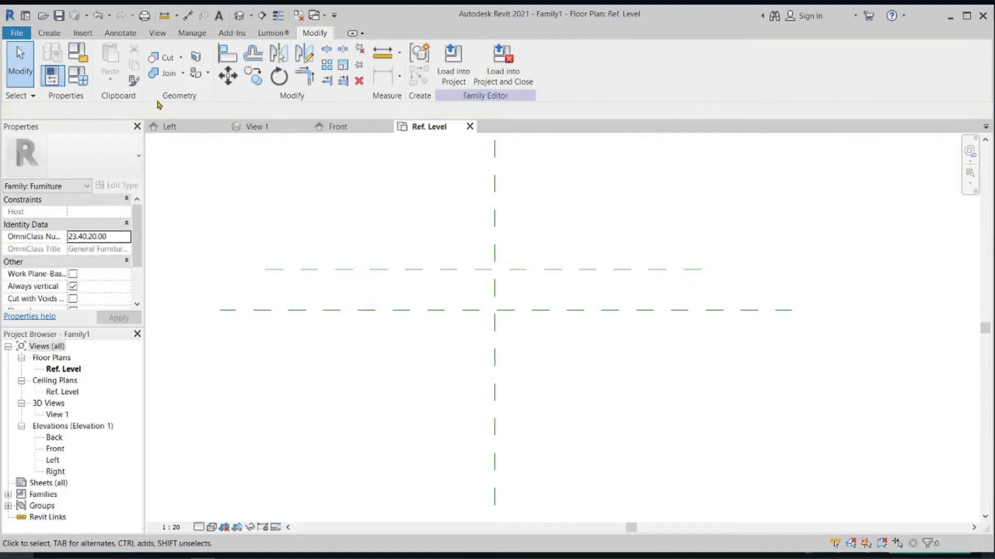
Step: Draw a matching horizontal reference plane 200 mm below the horizontal centre plane, extending its left end to align with the upper plane
left_click(61, 37)
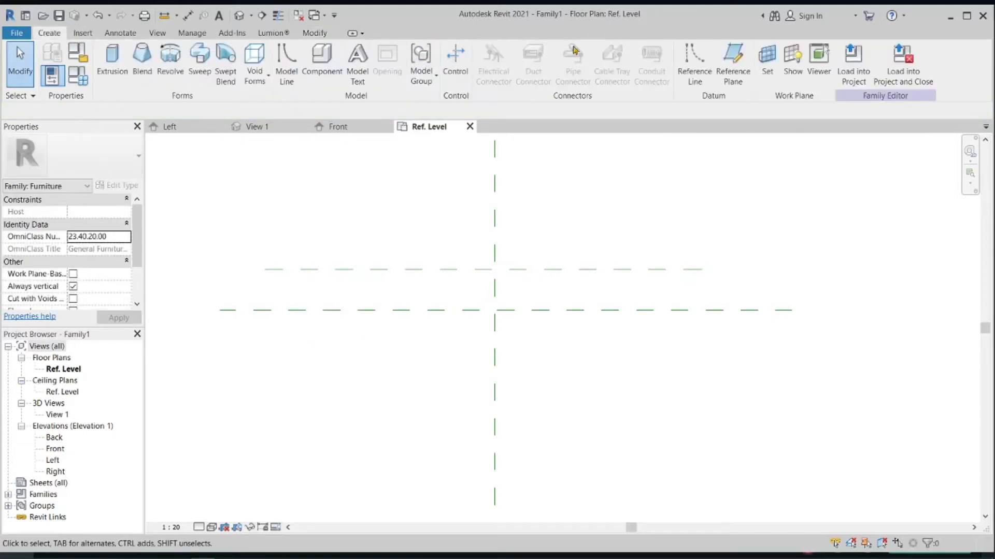
left_click(730, 57)
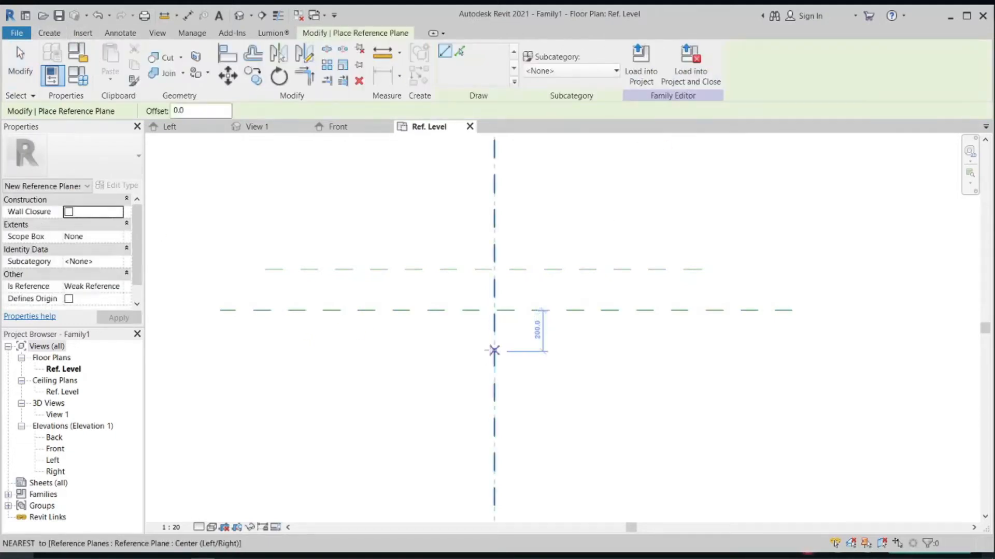
type("200")
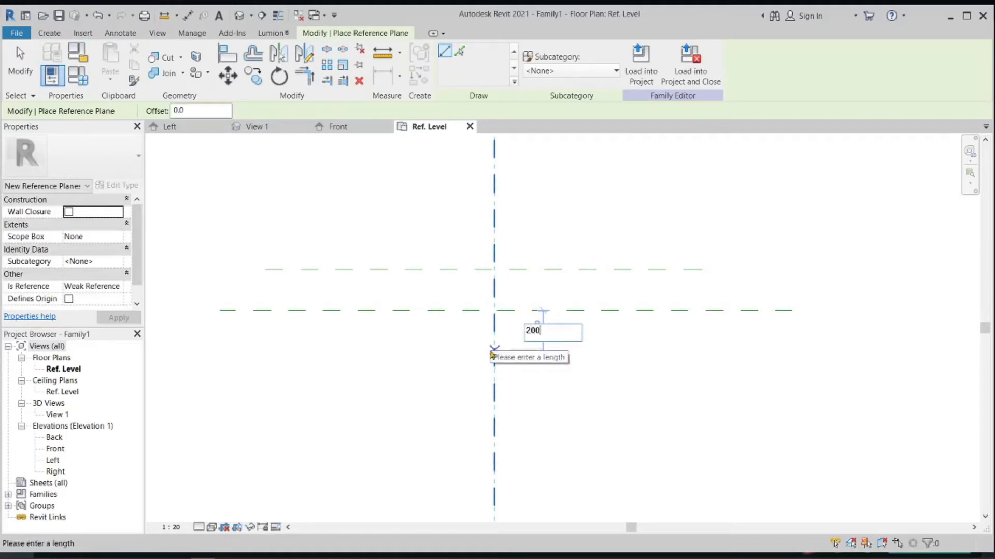
key("Return")
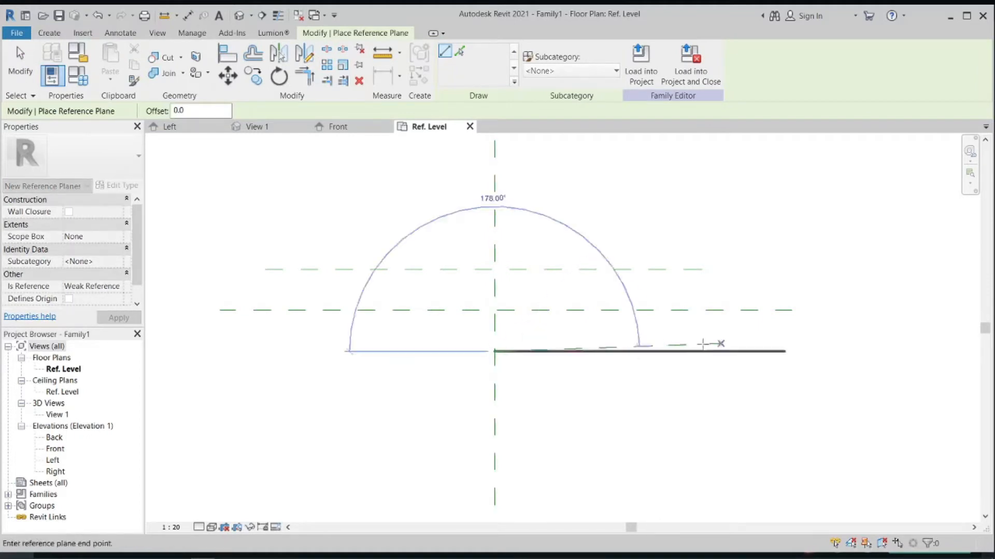
left_click(703, 351)
key("Escape")
key("Escape")
left_click(508, 352)
left_click_drag(495, 352, 265, 356)
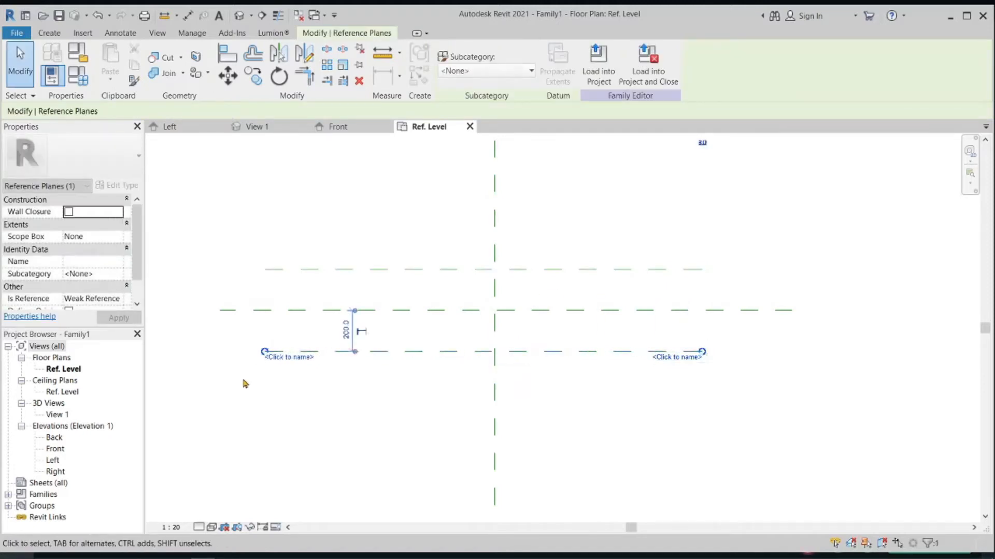
left_click(537, 340)
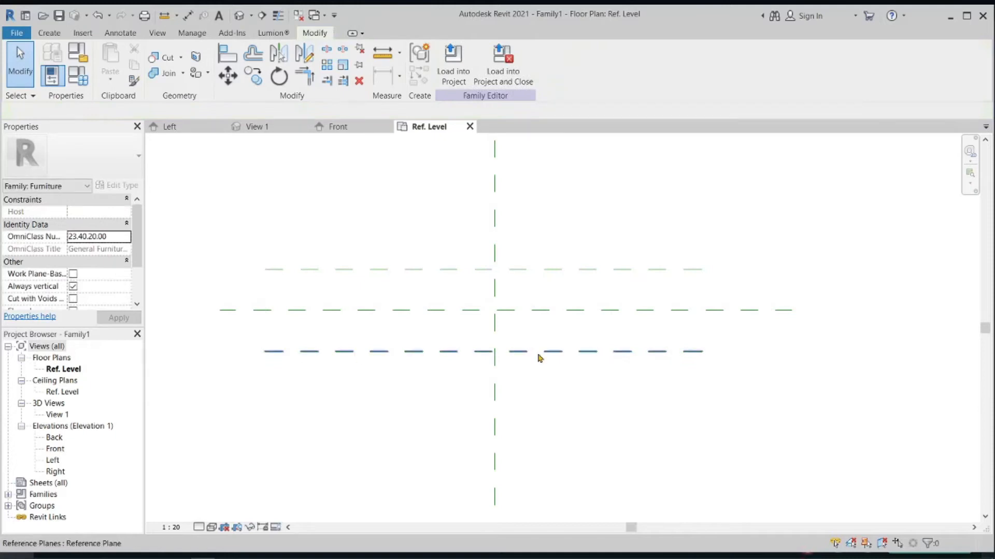
Step: Draw a vertical reference plane 1000 mm left of the vertical centre plane, from the lower horizontal plane to above the upper one
left_click(46, 33)
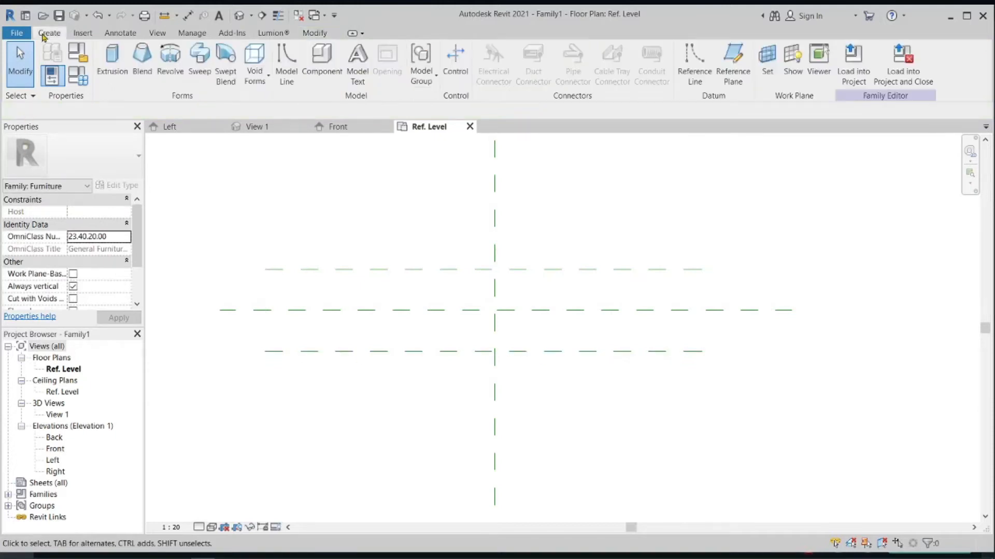
left_click(732, 60)
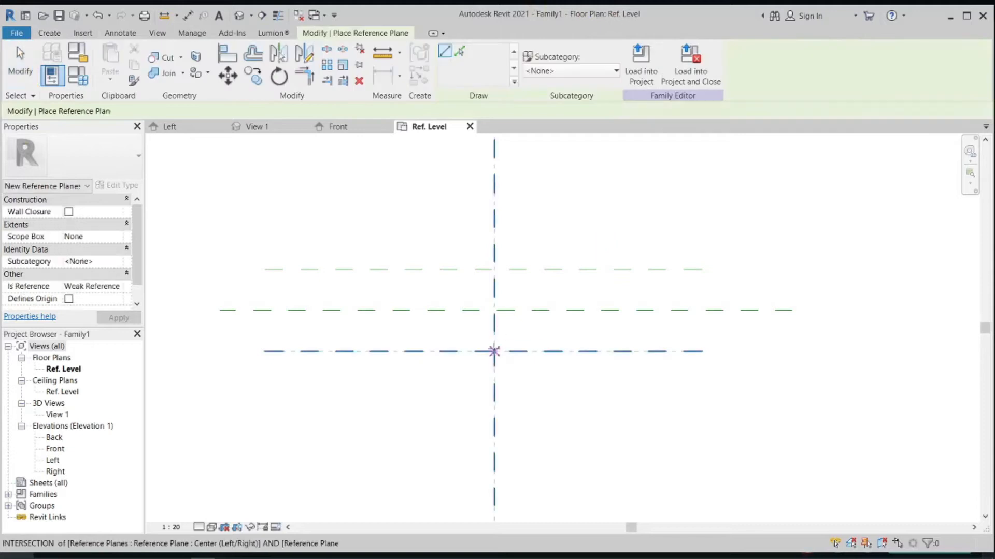
type("1000")
key("Return")
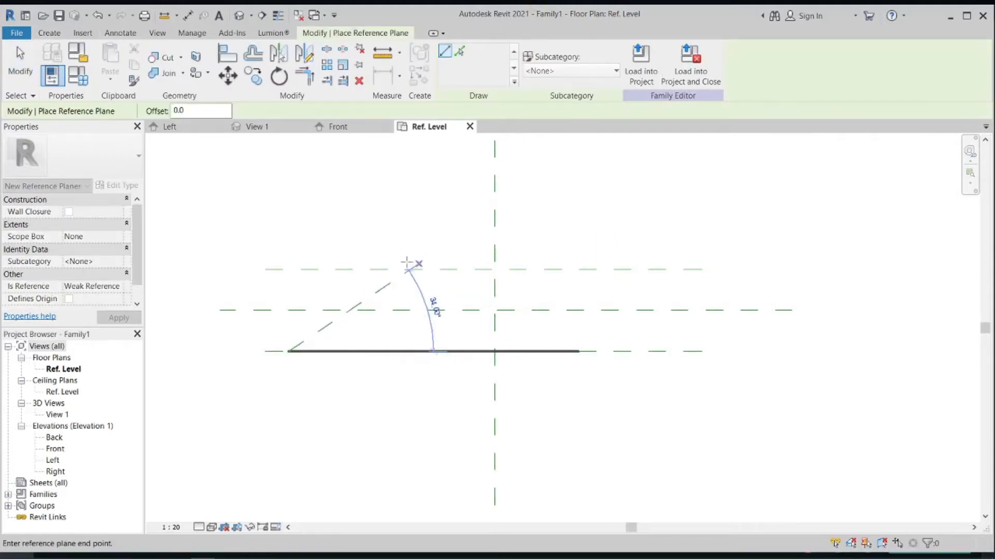
left_click(288, 217)
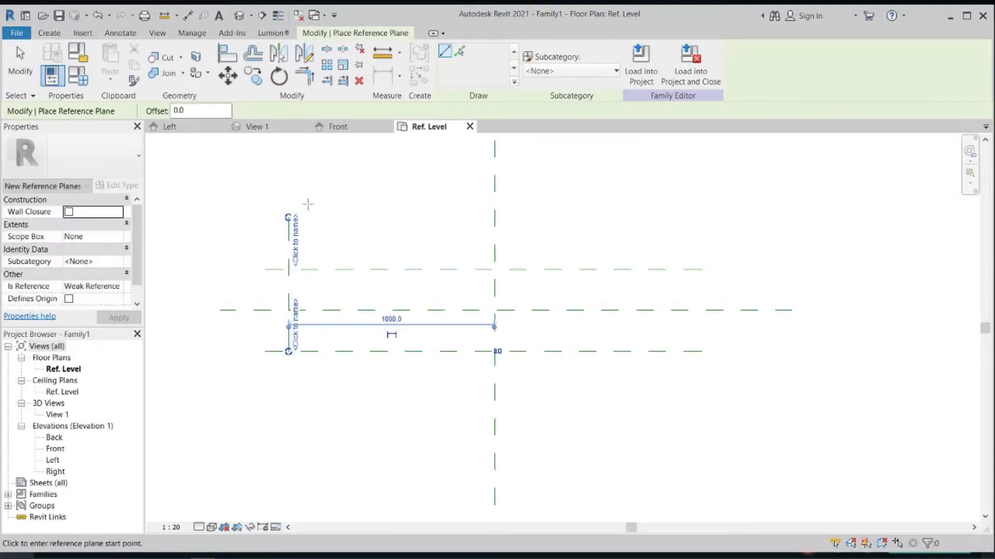
Step: Draw a vertical reference plane 1000 mm right of the vertical centre plane, crossing upward from the lower horizontal plane
type("1000")
key("Return")
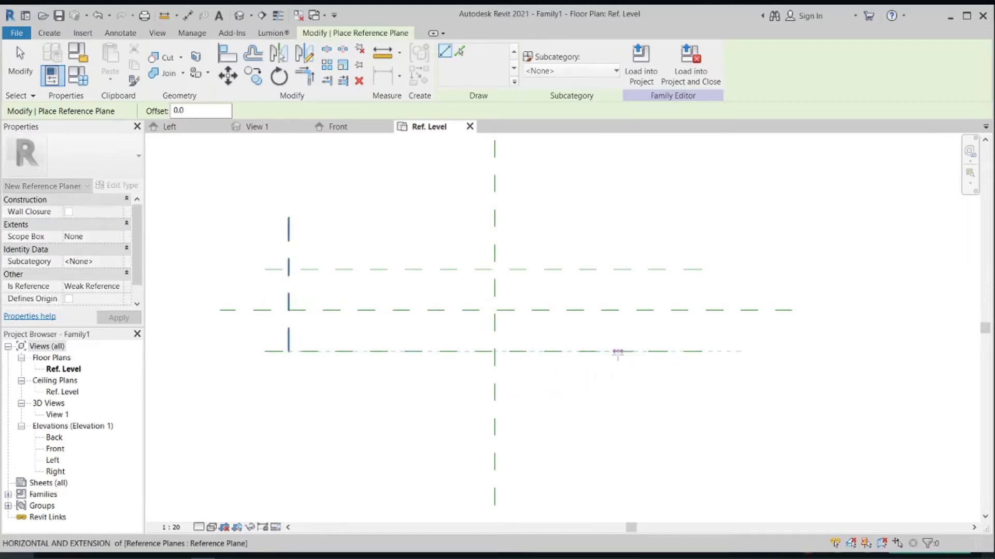
left_click(700, 237)
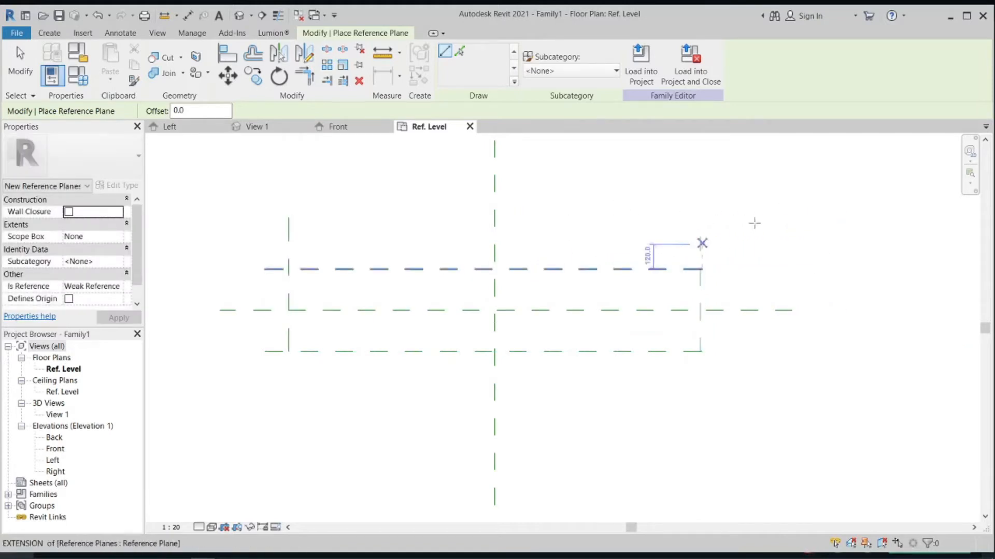
key("Escape")
key("Escape")
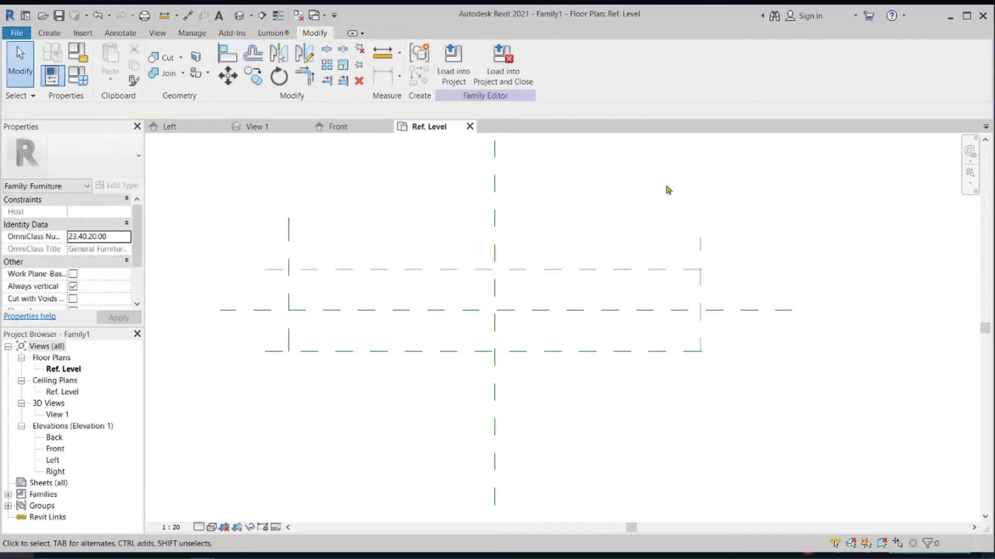
Step: Draw a vertical reference plane 300 mm inward from the left end plane, spanning between the lower and upper horizontal planes
left_click(49, 33)
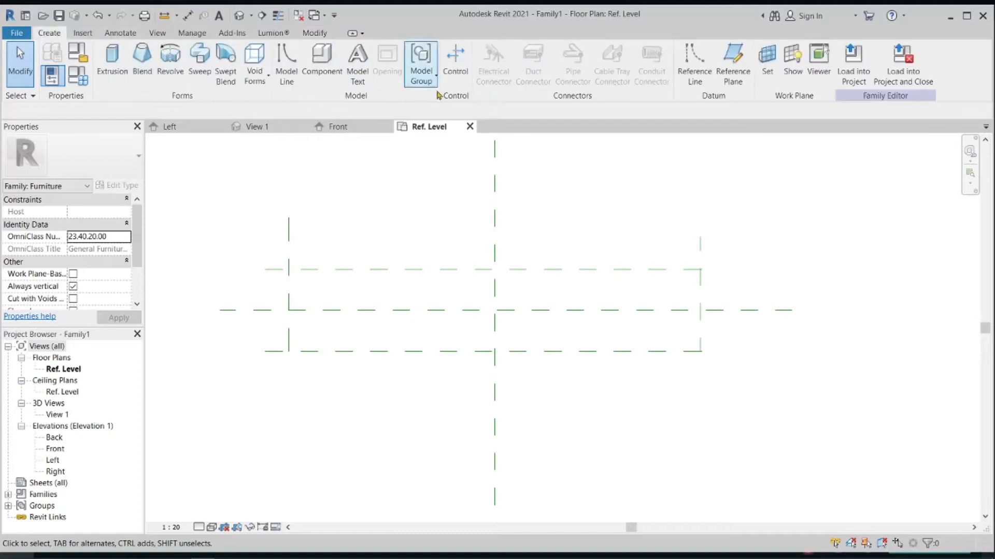
left_click(723, 76)
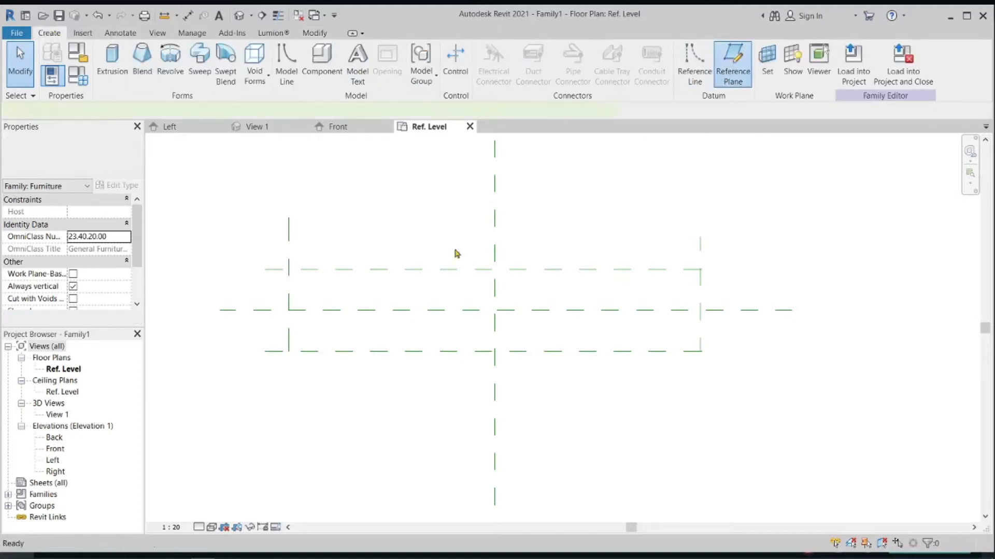
scroll(344, 357, "up", 1)
scroll(344, 356, "up", 1)
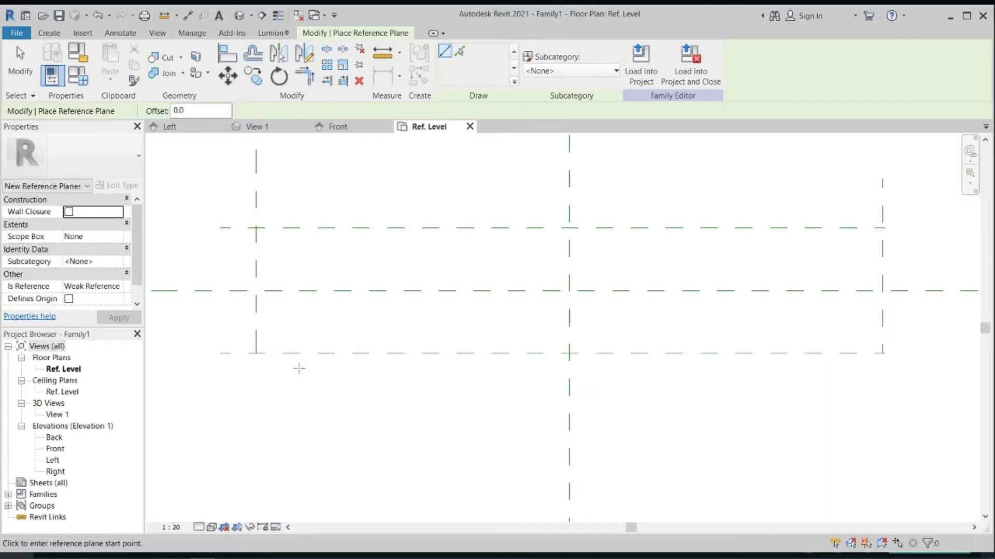
scroll(259, 350, "up", 1)
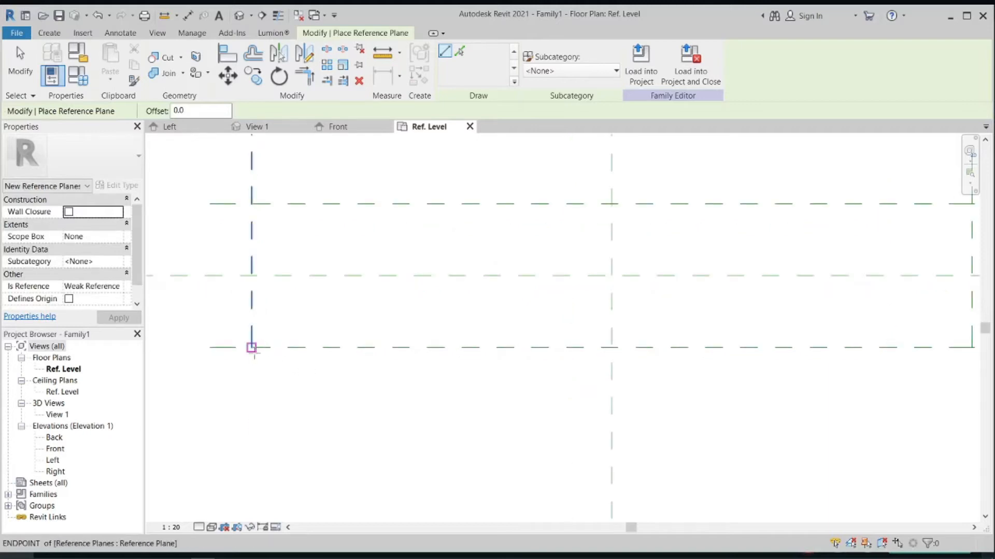
left_click(252, 348)
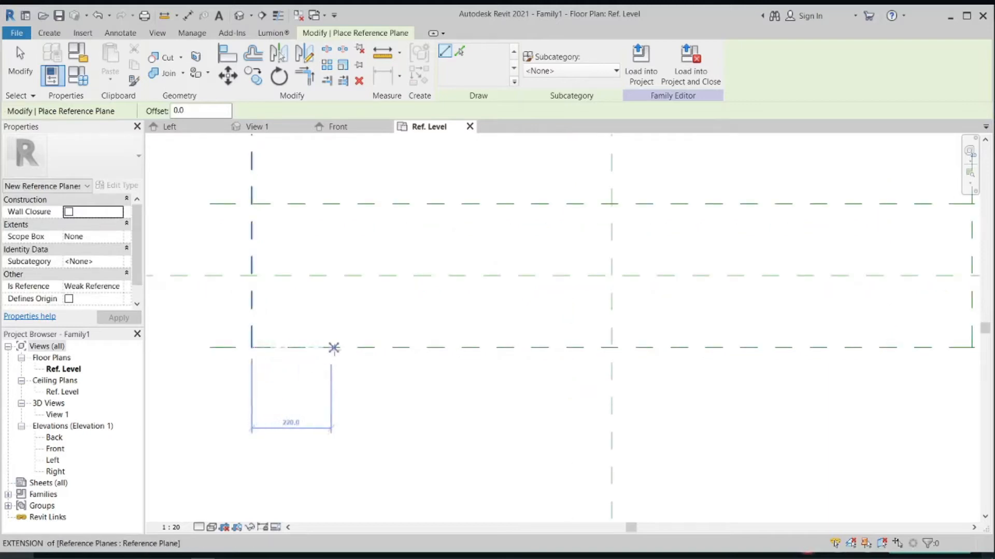
type("3")
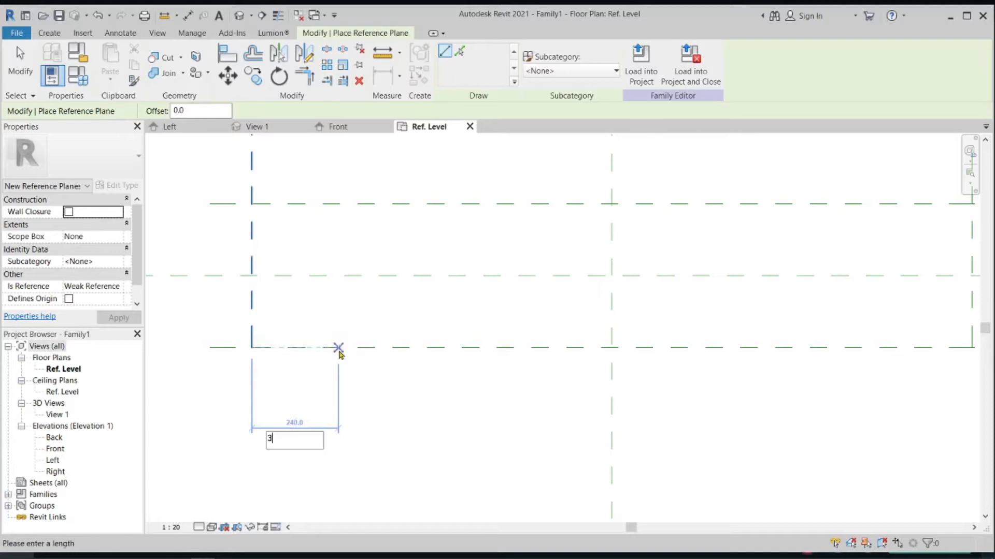
type("00")
key("Return")
left_click(359, 348)
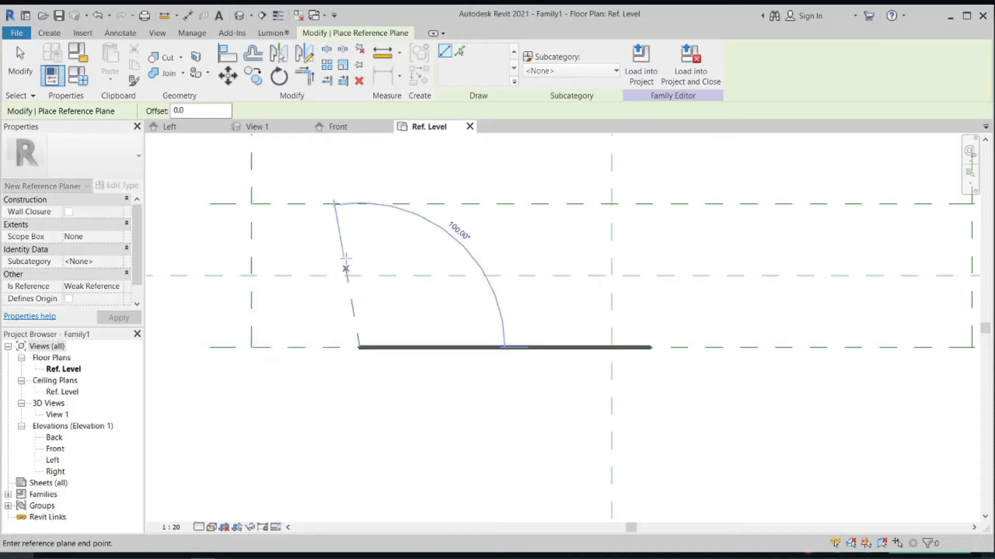
left_click(364, 195)
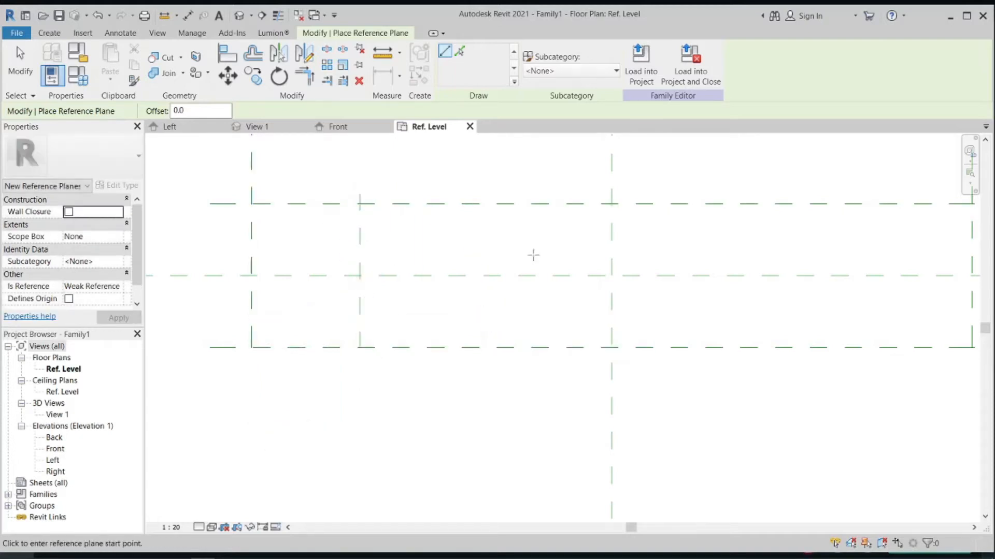
Step: Draw another vertical reference plane 300 mm to the right of the previous inner one, spanning the same height
left_click(359, 348)
type("3")
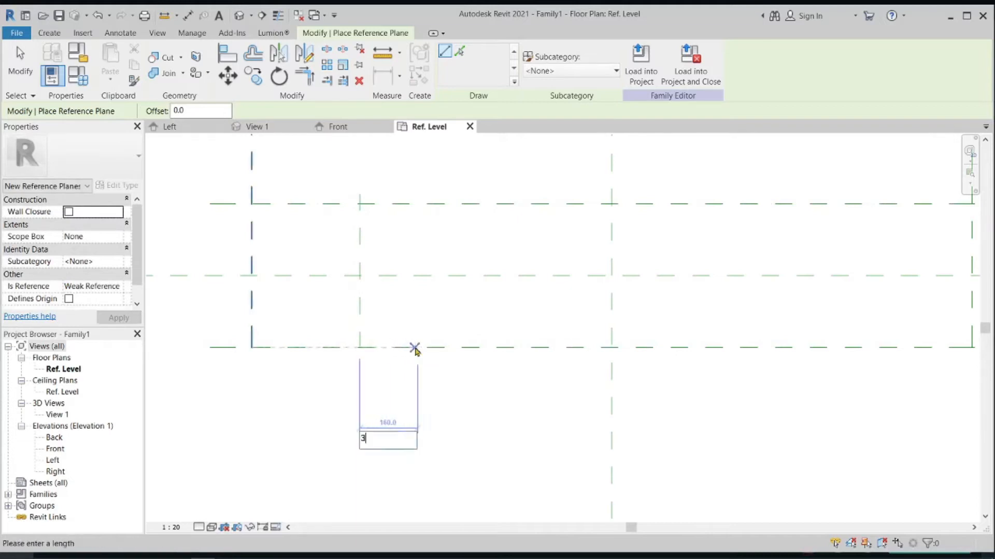
type("00")
key("Return")
left_click(468, 347)
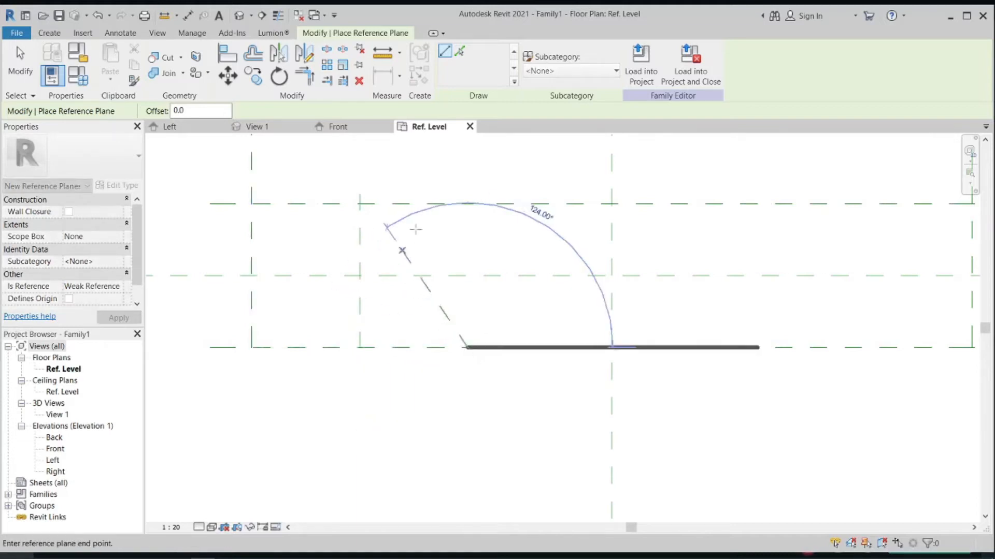
left_click(464, 193)
Step: Draw a vertical reference plane 300 mm inward from the right end plane, spanning from the lower to the upper horizontal plane
scroll(528, 251, "down", 3)
scroll(595, 285, "up", 2)
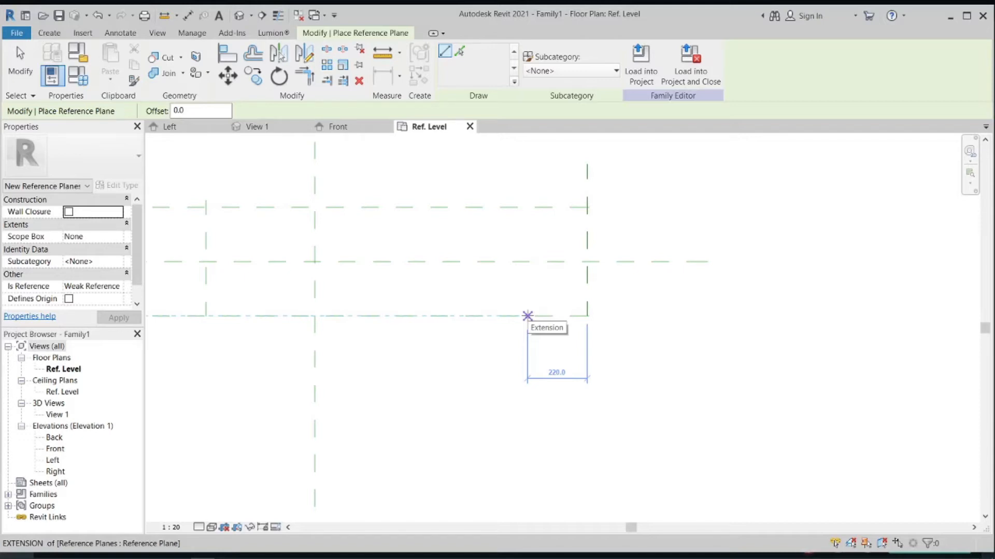
type("300")
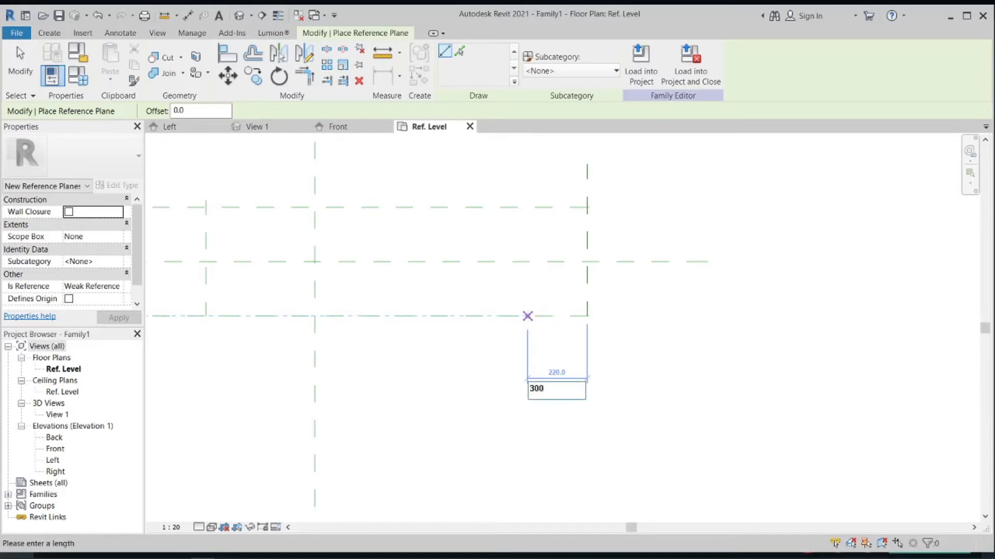
key("Return")
left_click(505, 316)
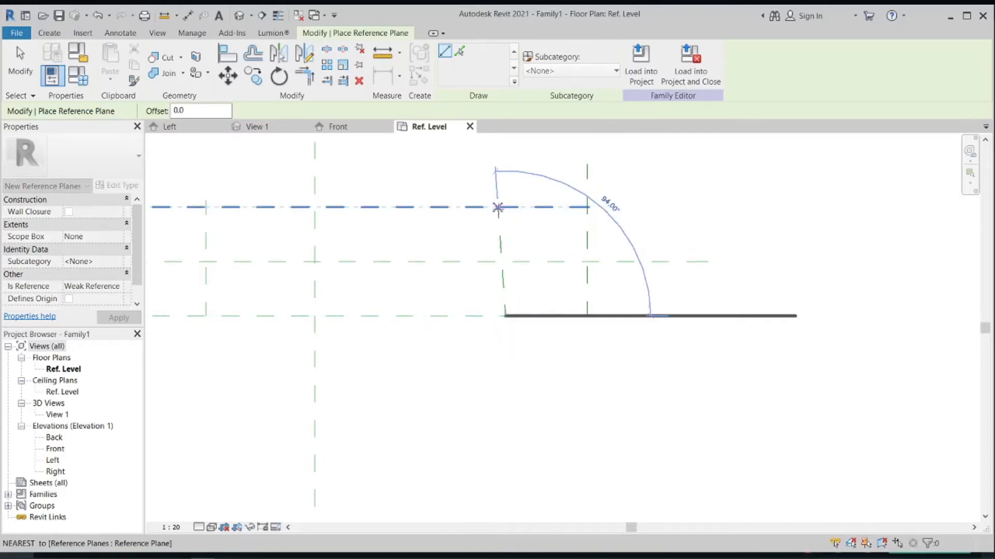
left_click(505, 207)
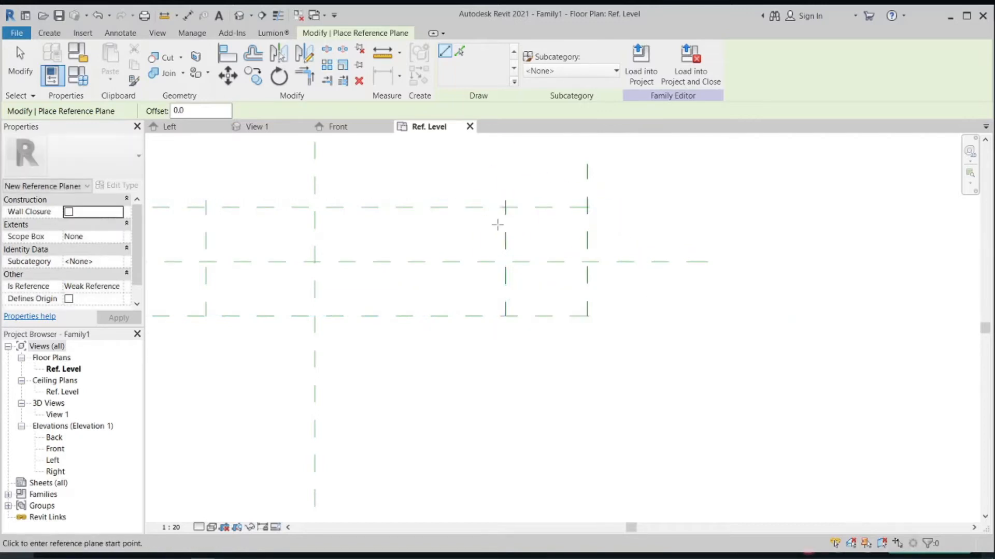
scroll(481, 237, "down", 2)
middle_click_drag(449, 246, 548, 245)
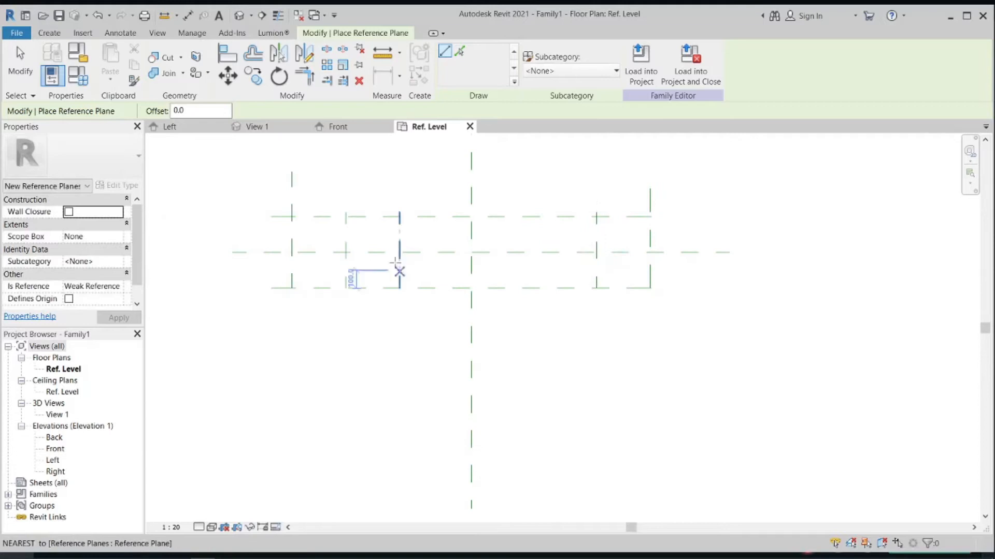
middle_click_drag(365, 248, 364, 314)
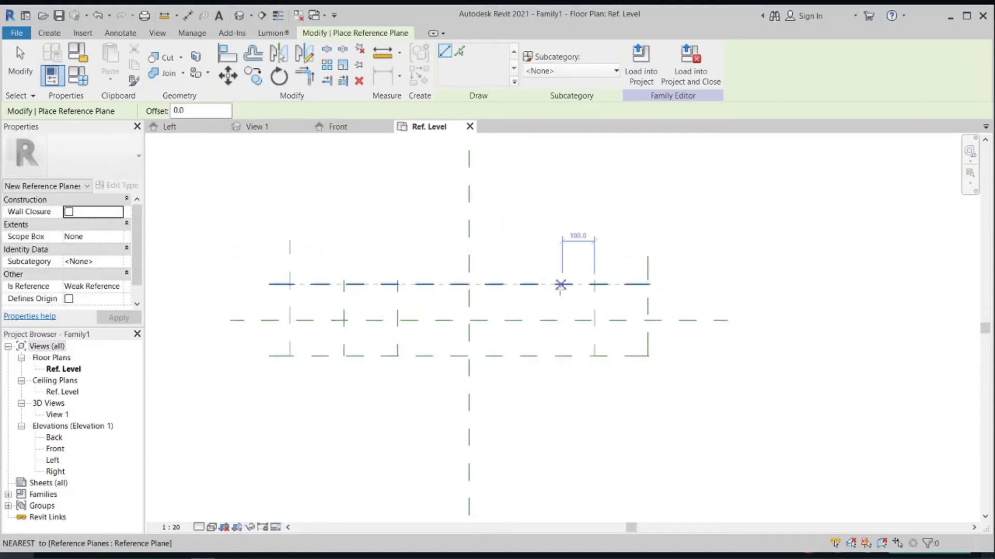
key("Escape")
Step: Add a continuous aligned dimension chain across all six vertical reference planes, placed just above the upper horizontal plane
key("d")
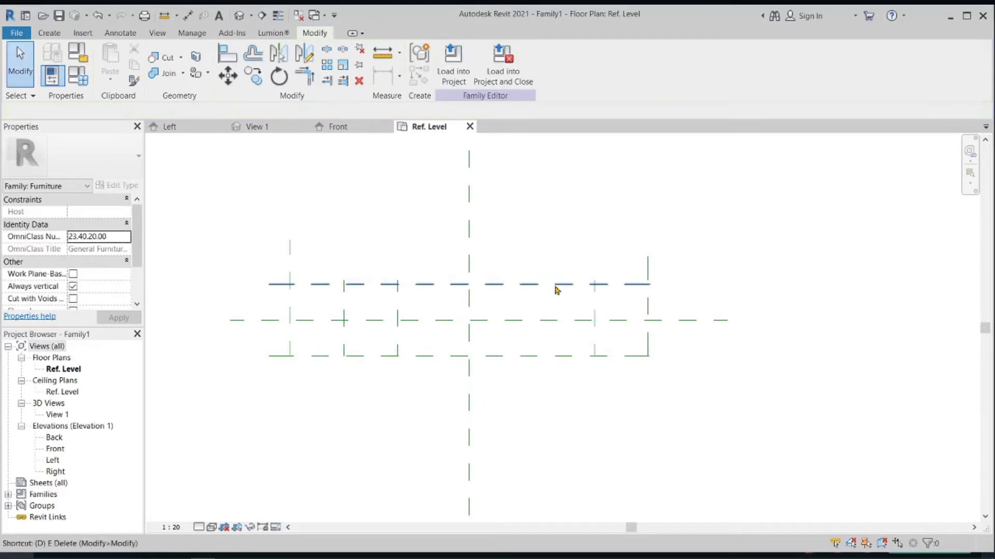
key("i")
scroll(303, 323, "up", 2)
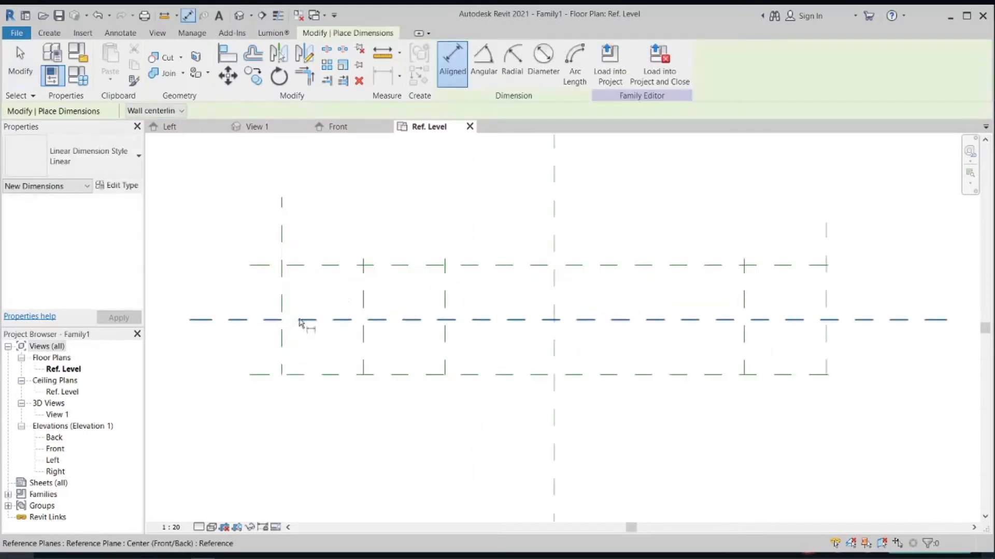
left_click(281, 277)
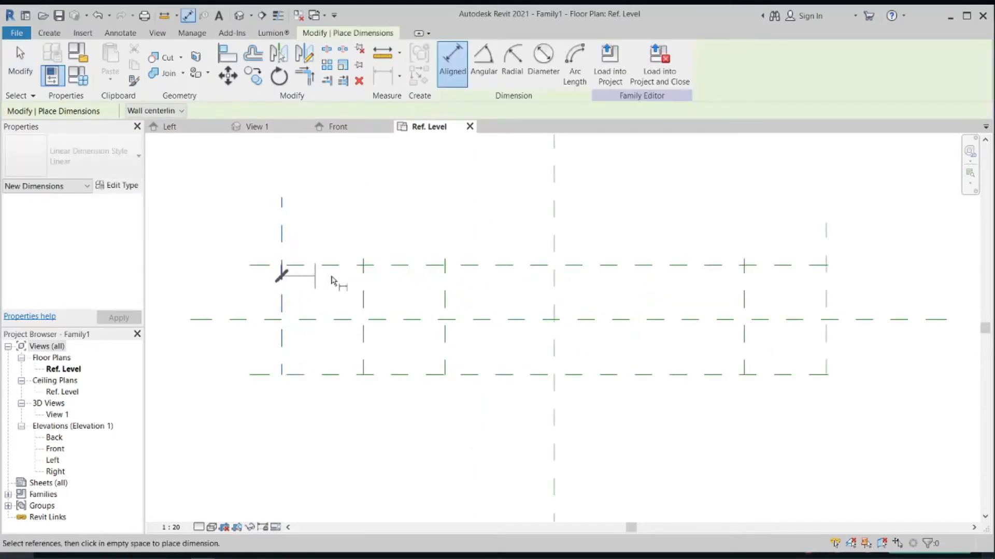
left_click(363, 276)
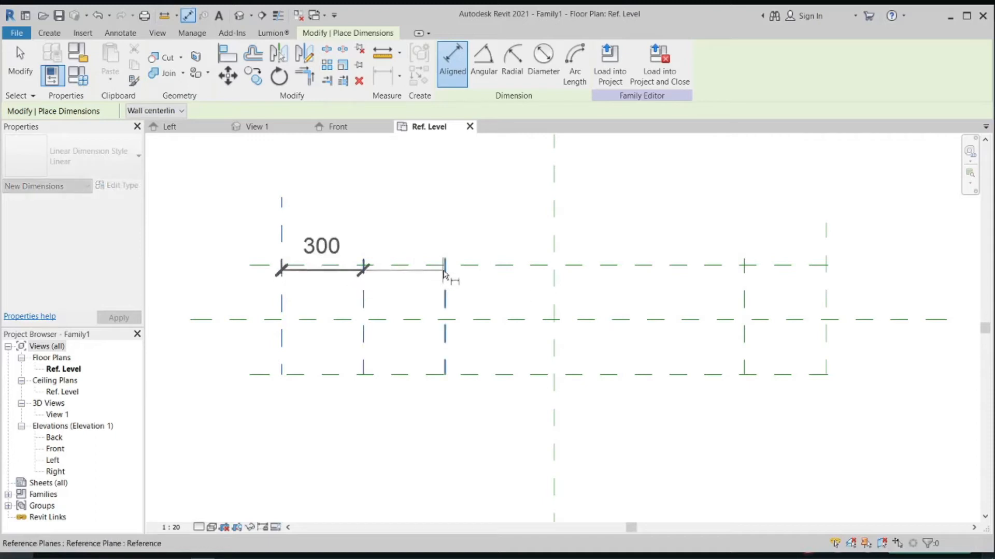
left_click(445, 278)
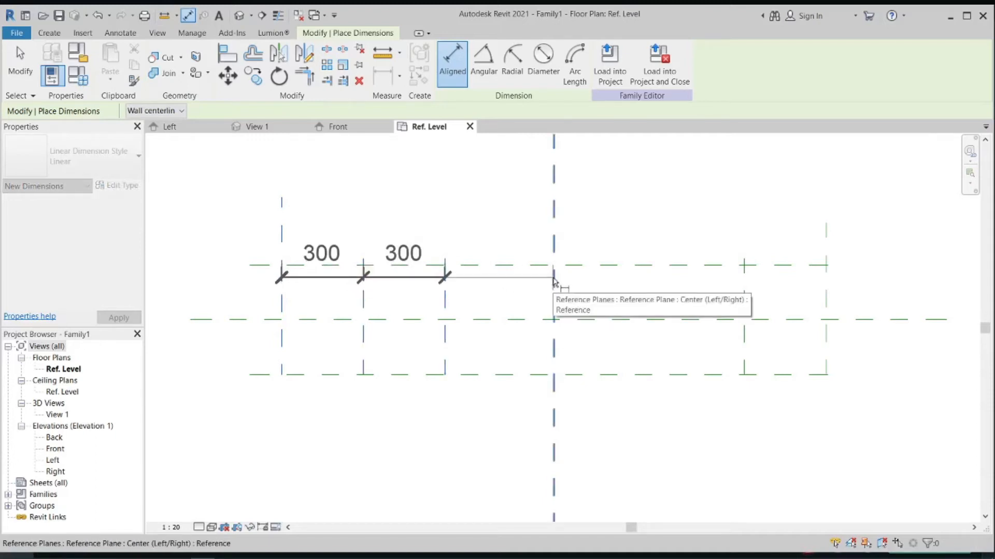
left_click(555, 284)
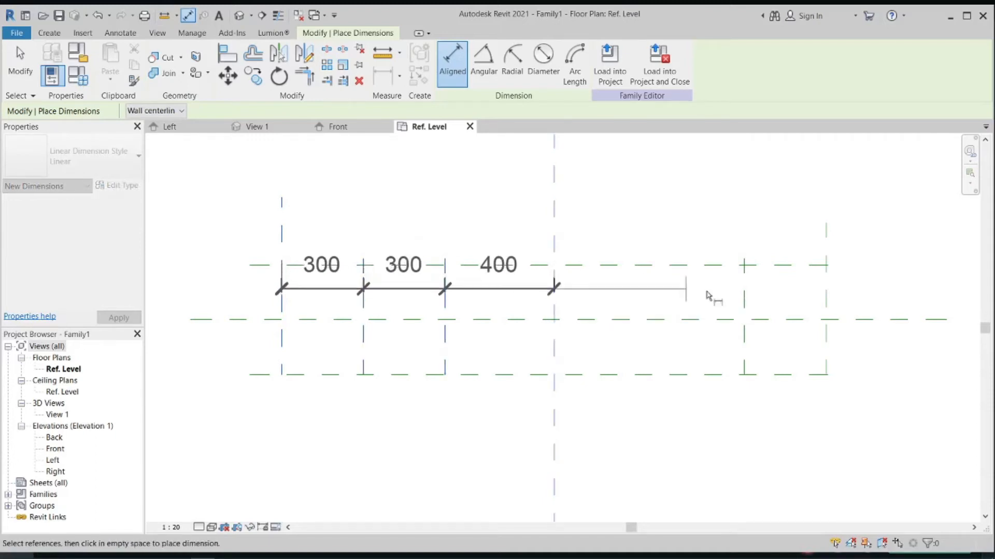
left_click(745, 293)
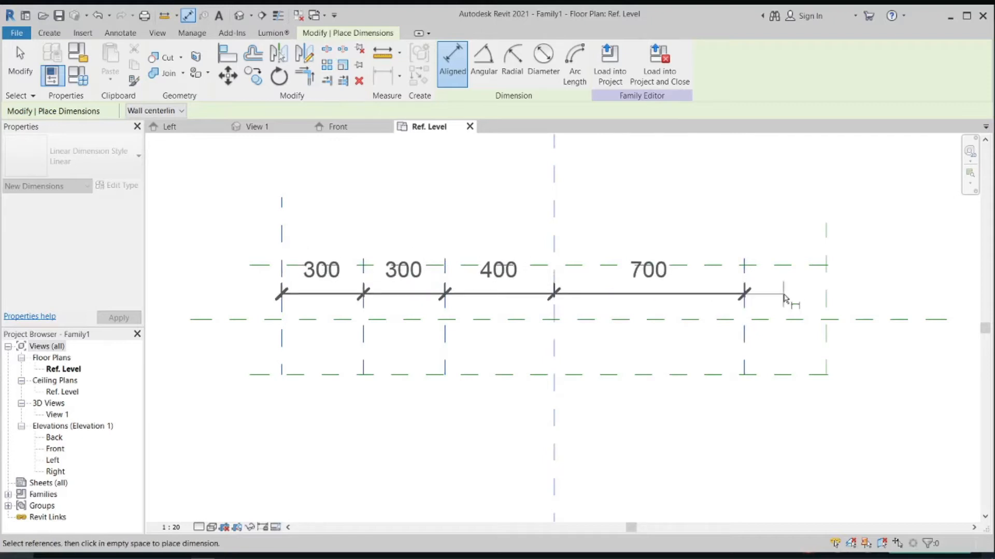
left_click(826, 300)
left_click(795, 258)
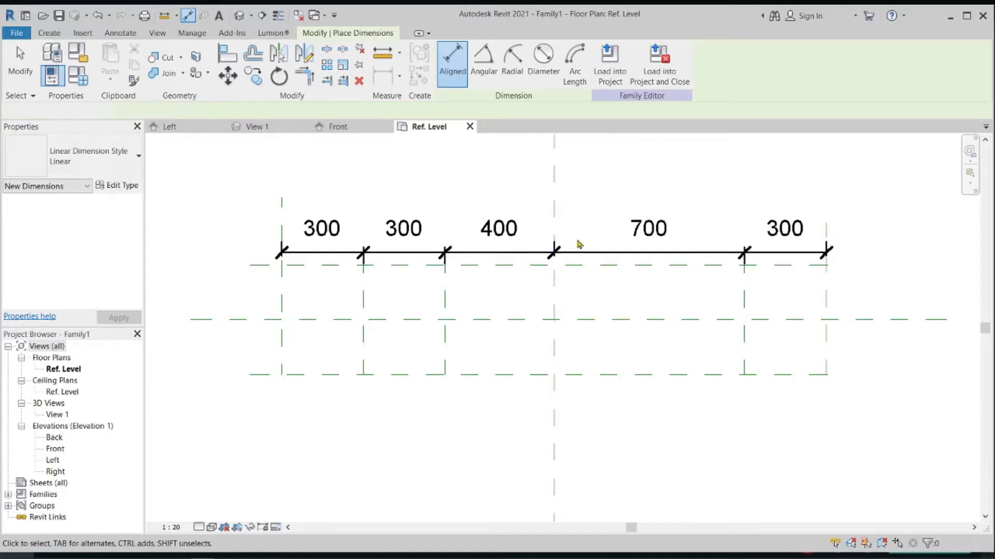
key("Escape")
Step: Try the equality constraint on the chain dimensioning the vertical planes and undo it
left_click(584, 255)
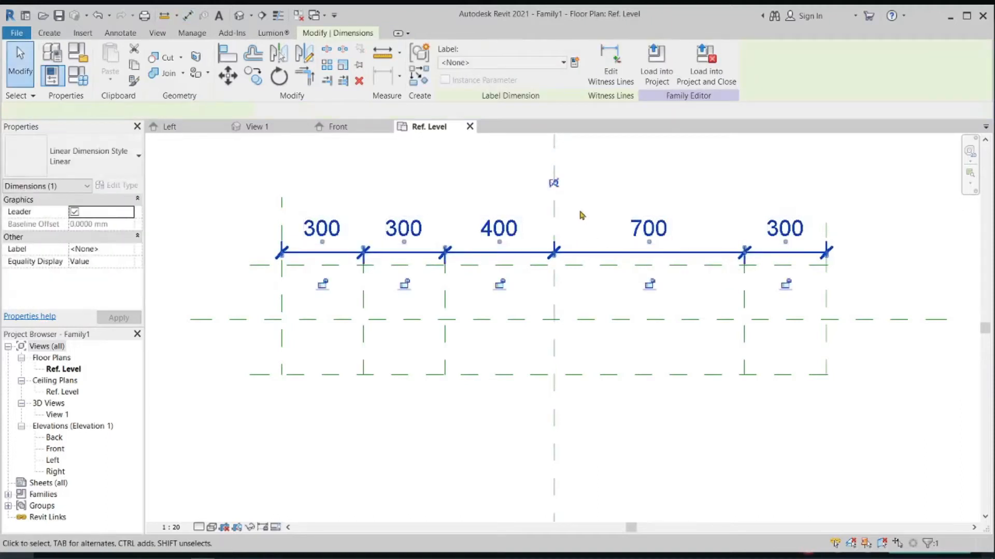
left_click(556, 185)
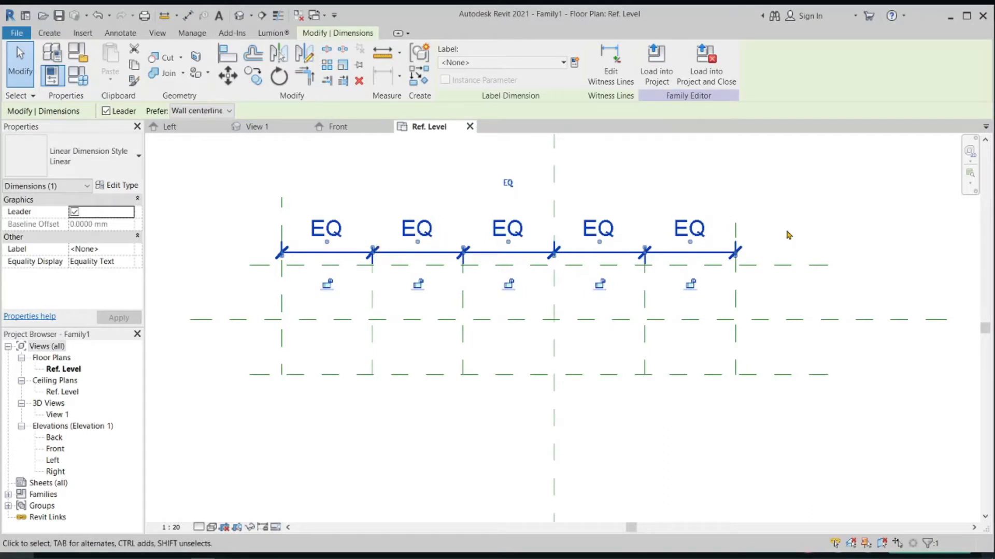
key("ctrl+z")
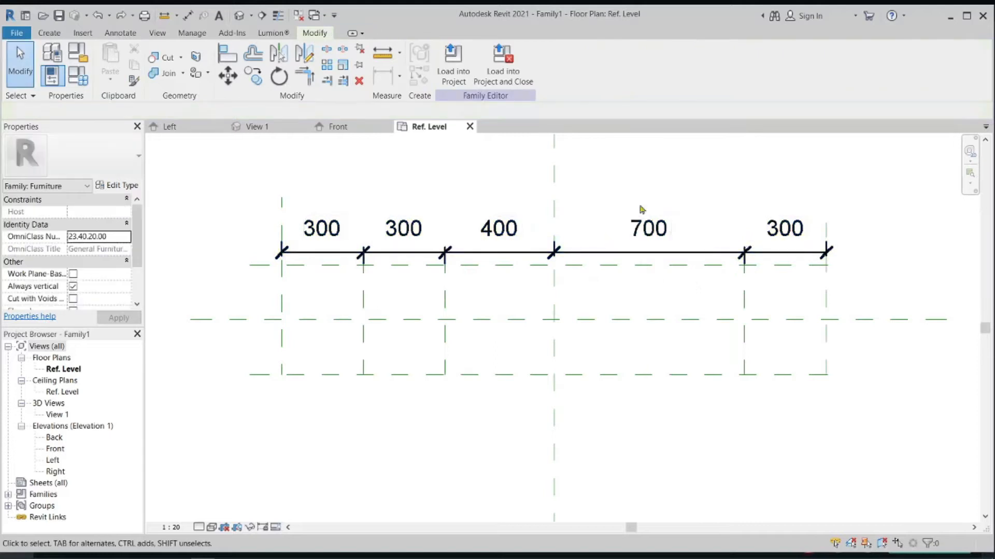
Step: Add an overall aligned dimension between the left and right end planes, placed above the dimension chain
key("d")
key("i")
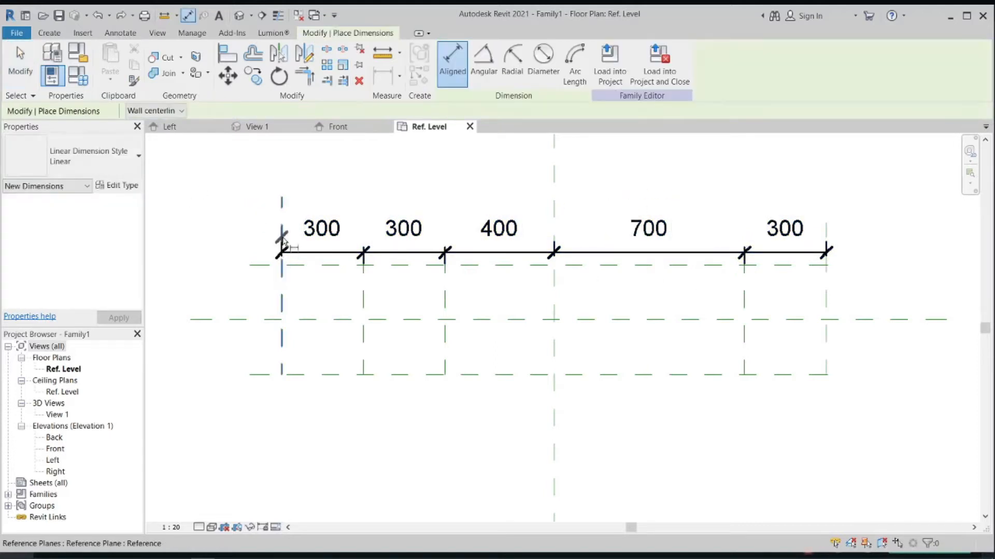
left_click(283, 241)
left_click(826, 231)
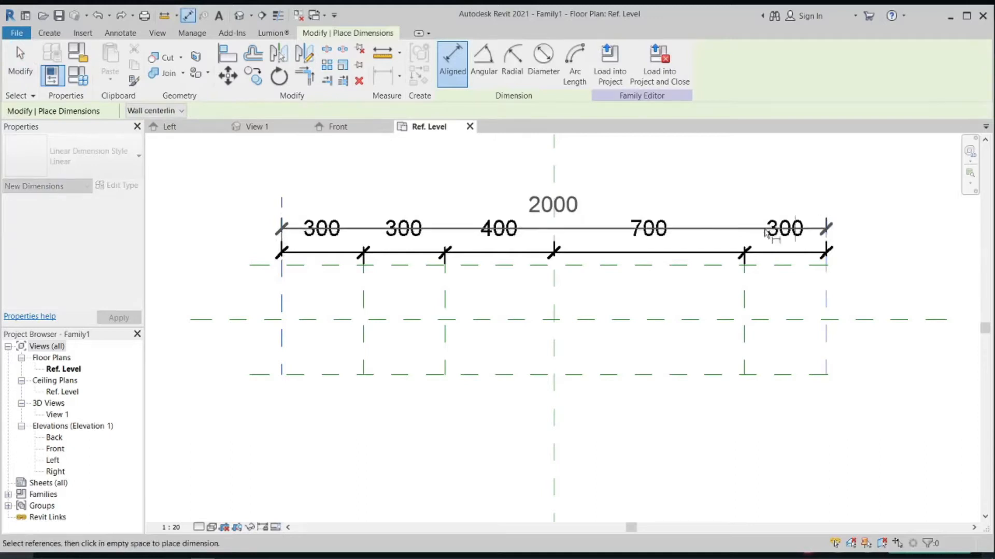
left_click(676, 207)
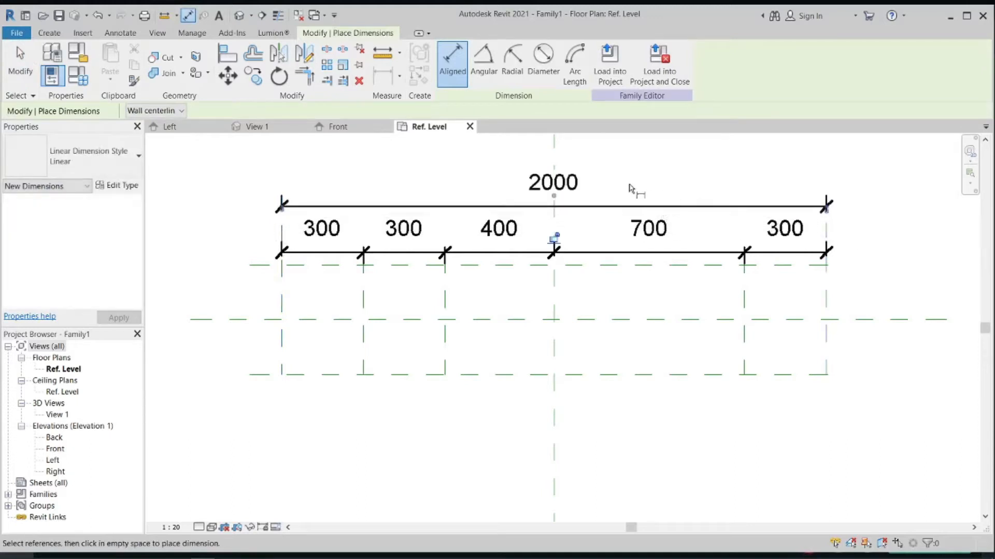
Step: Dimension the three horizontal reference planes in one chain beside the left end plane and set its segments equal
left_click(295, 267)
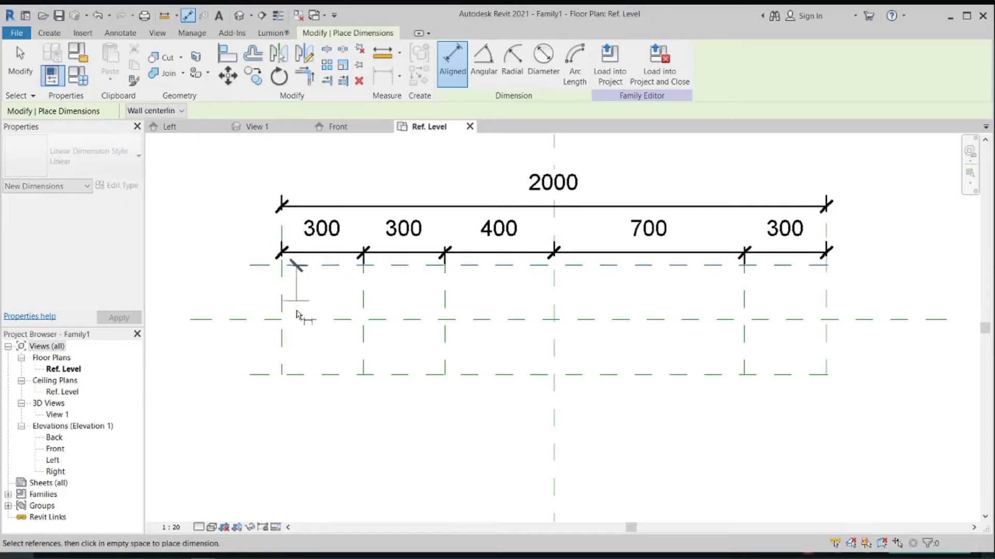
left_click(306, 320)
left_click(305, 374)
left_click(268, 363)
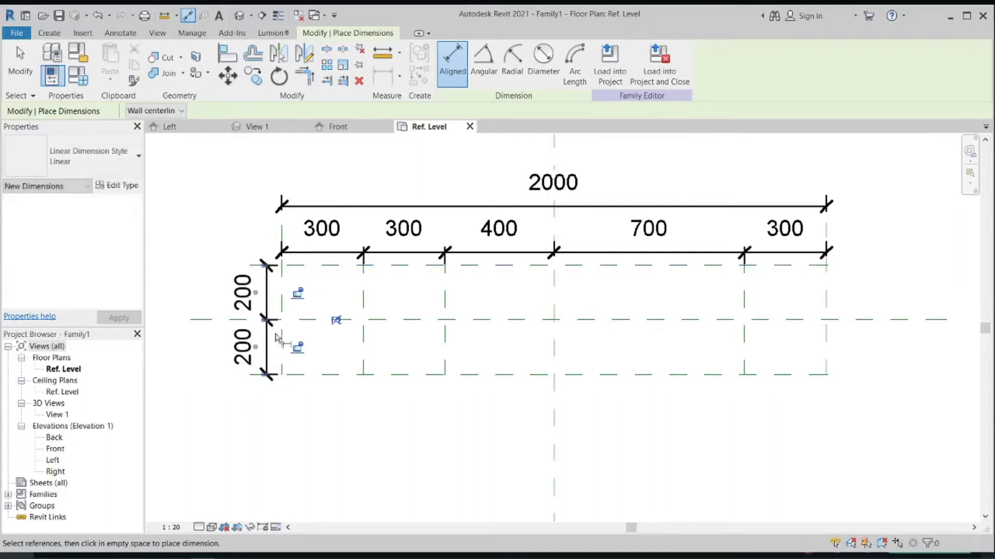
left_click(336, 320)
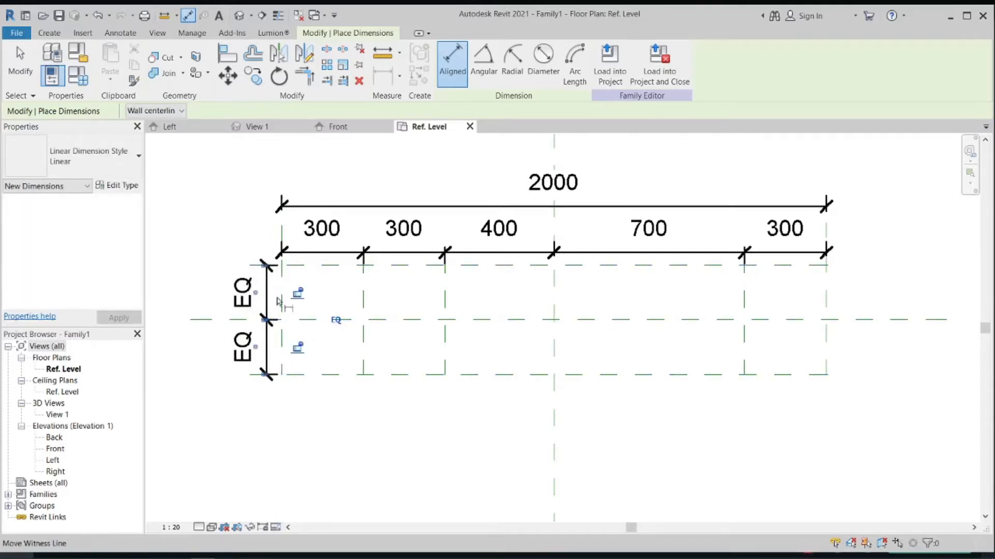
Step: Add an overall aligned dimension between the upper and lower horizontal planes, placed outside the equalised chain
left_click(332, 267)
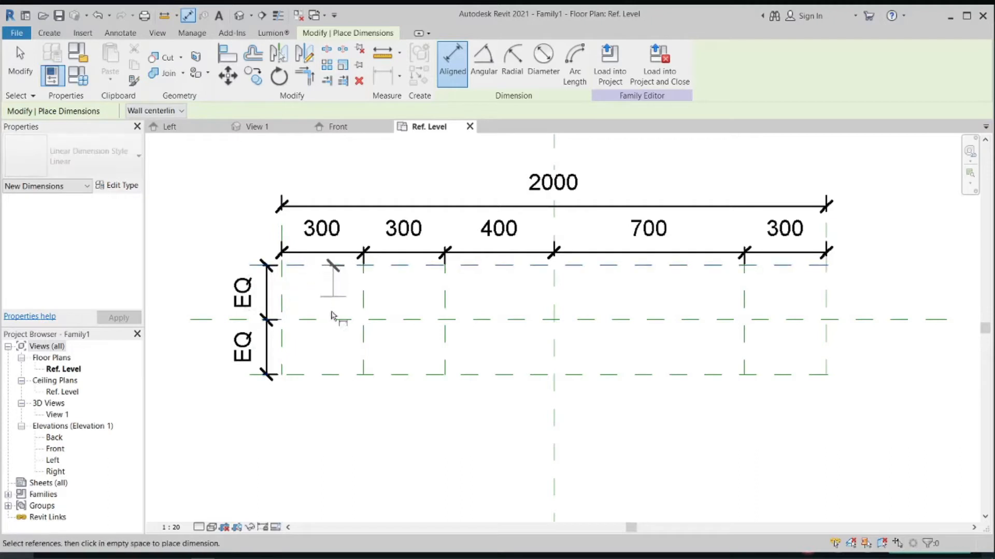
left_click(332, 377)
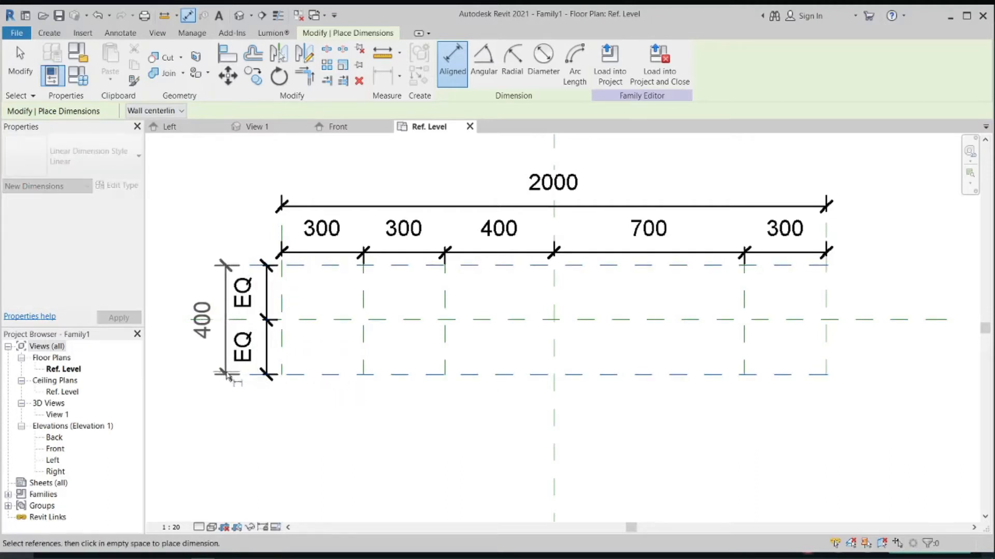
left_click(218, 385)
key("Escape")
key("Escape")
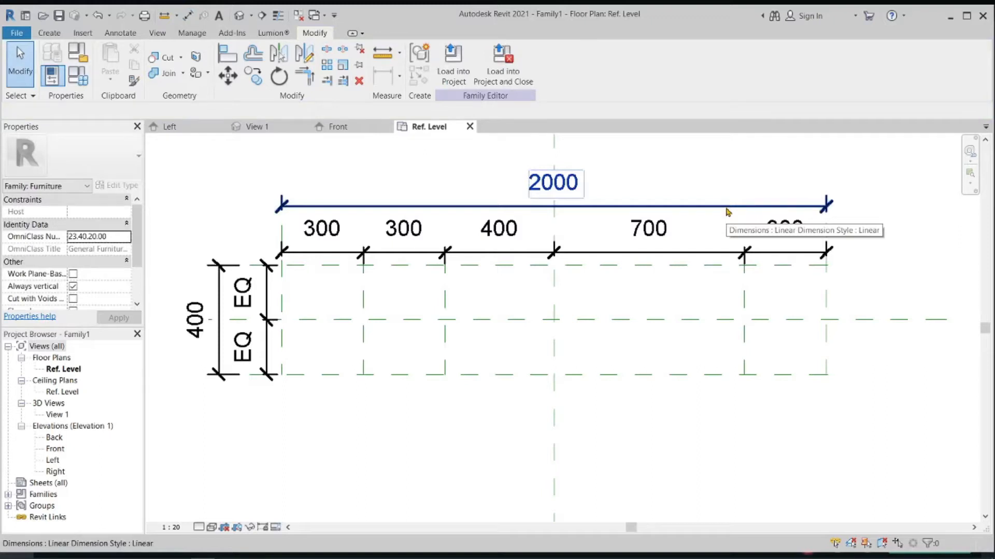
Step: Label the overall horizontal dimension with a new family type parameter named Total Length
left_click(728, 208)
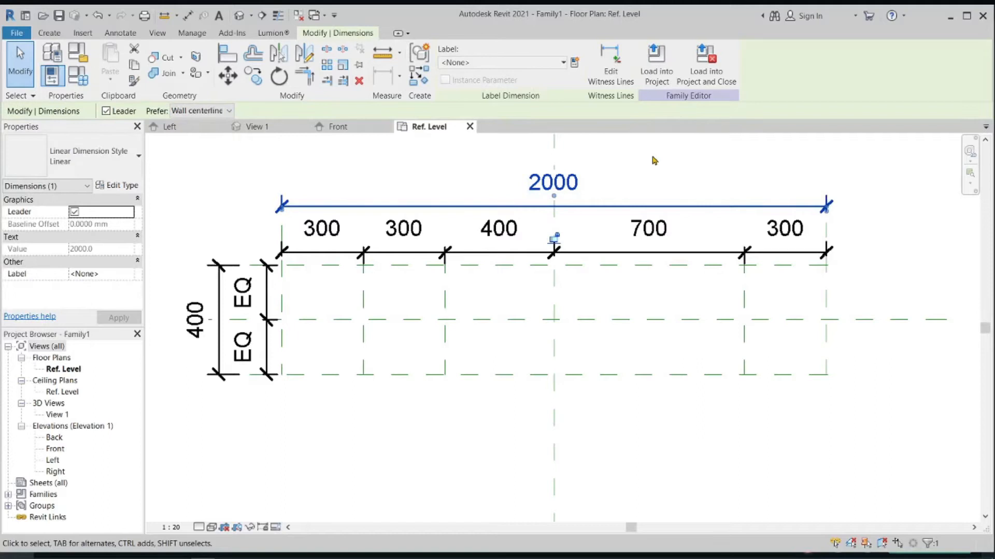
left_click(573, 68)
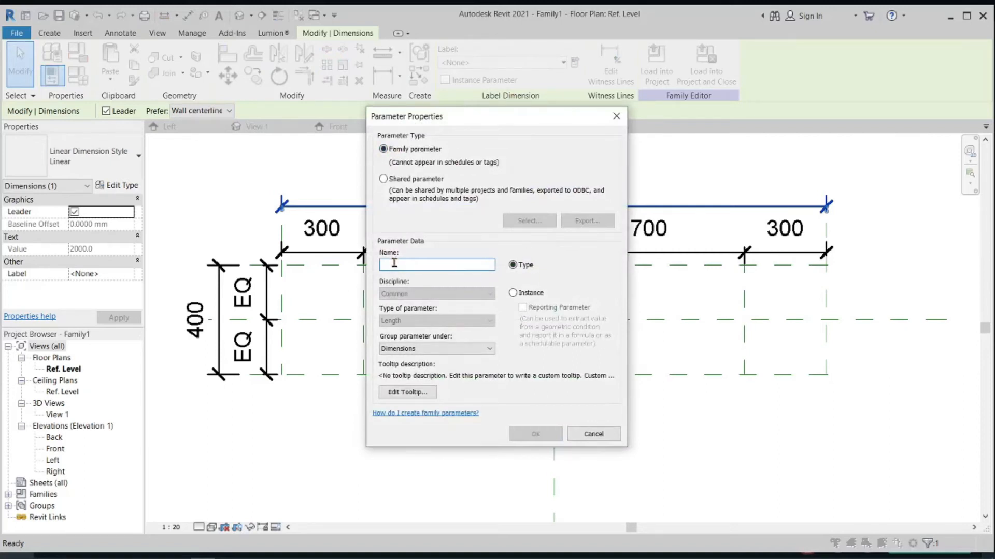
type("Total Length")
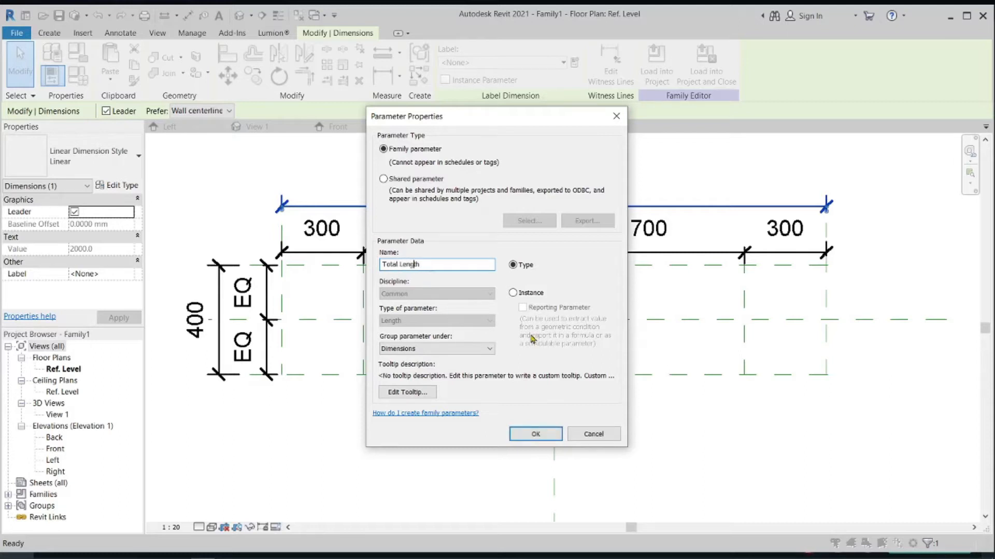
left_click(536, 435)
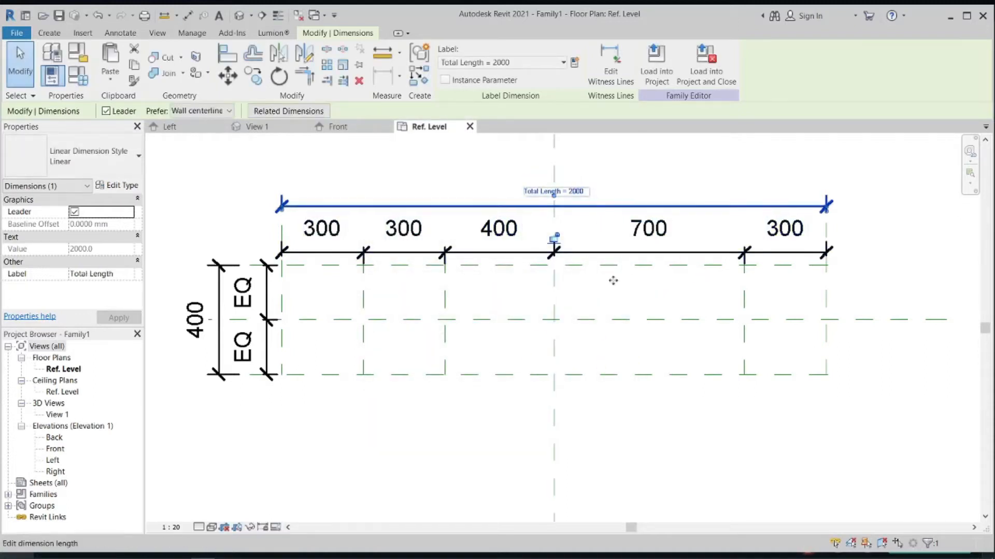
left_click(632, 402)
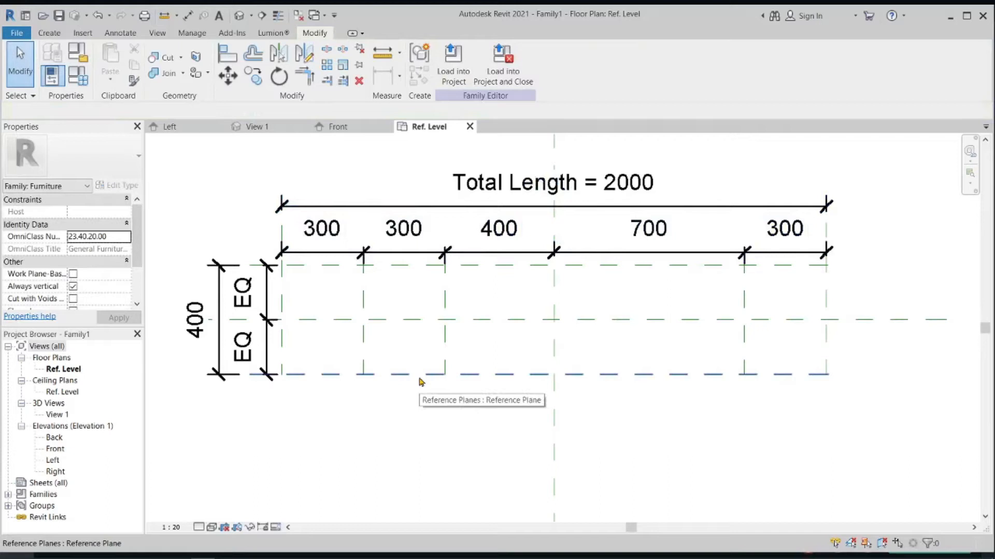
Step: Label the overall vertical dimension beside the equalised chain with a new family type parameter named Total width
scroll(420, 383, "down", 1)
middle_click_drag(376, 410, 431, 404)
scroll(430, 404, "up", 1)
scroll(269, 348, "up", 1)
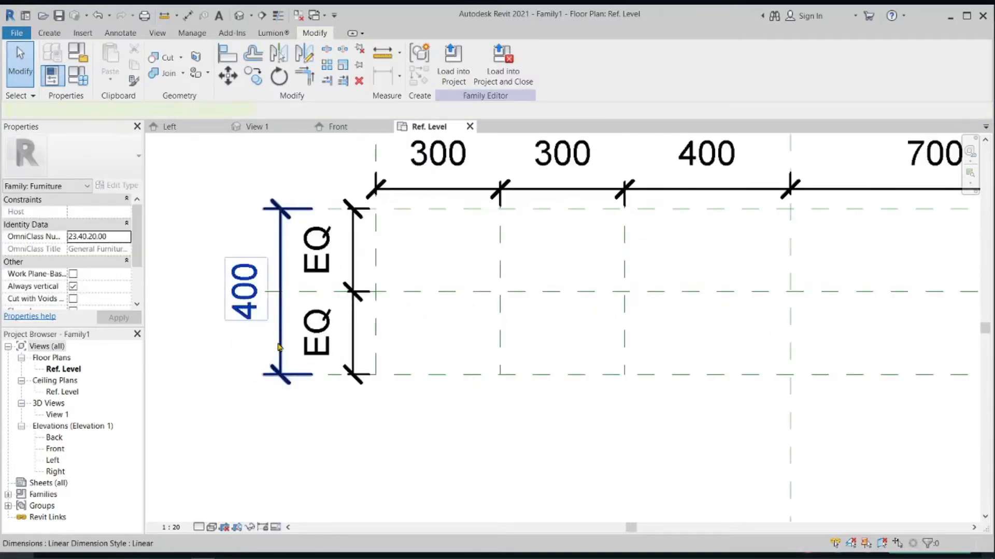
left_click(273, 349)
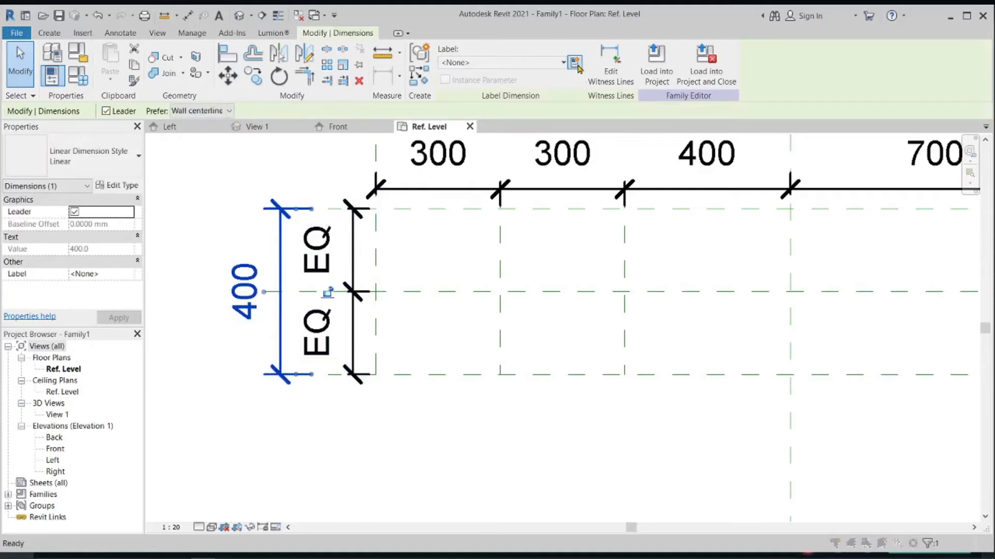
left_click(575, 63)
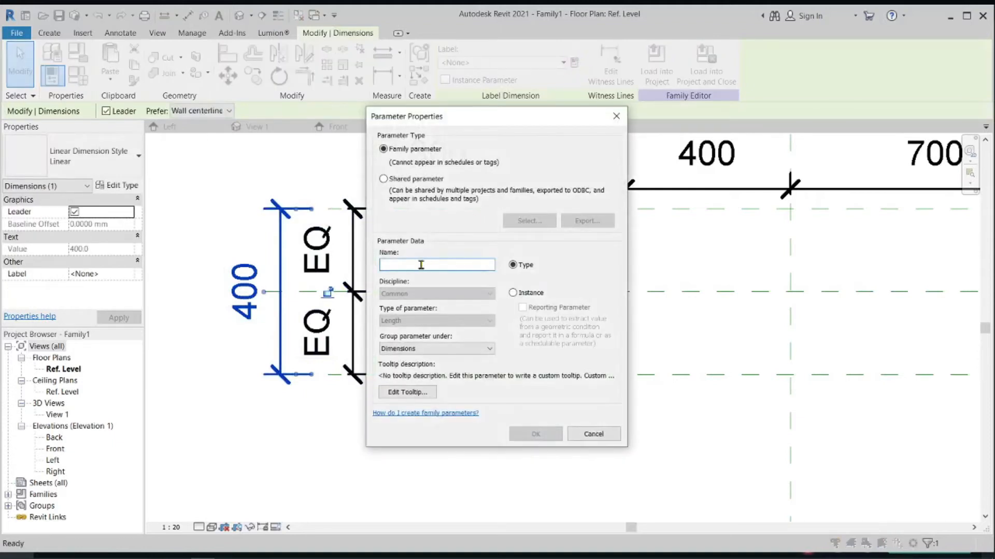
type("Total width")
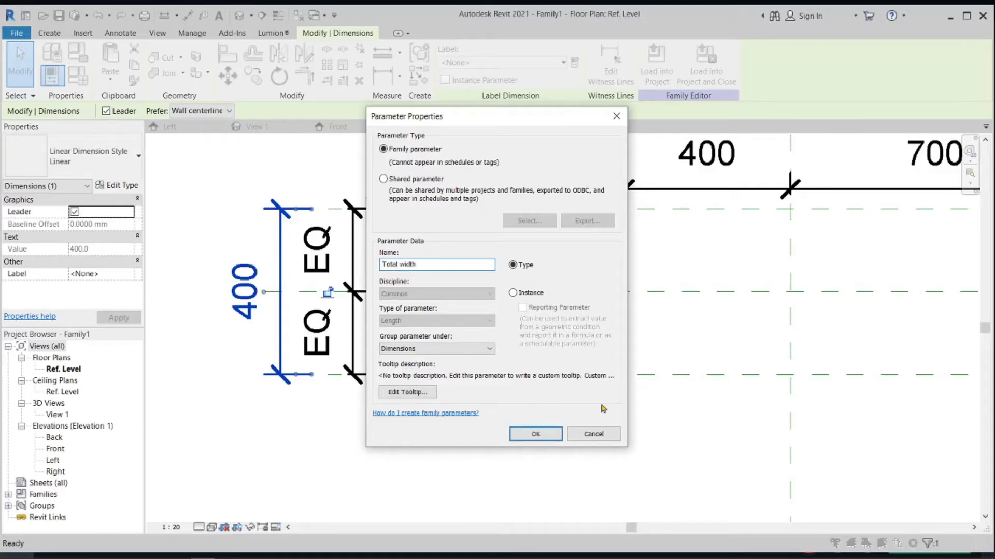
left_click(535, 434)
scroll(469, 393, "down", 2)
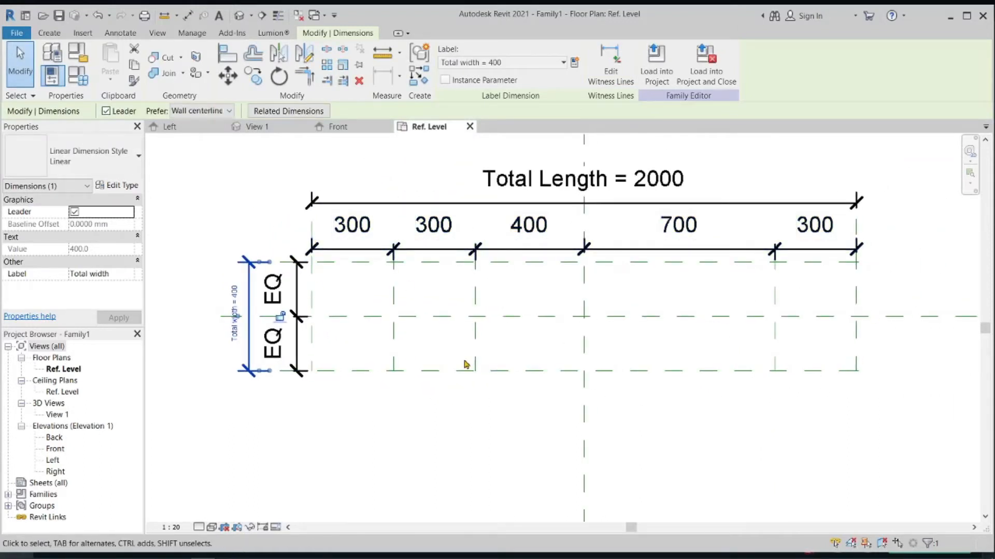
left_click(466, 409)
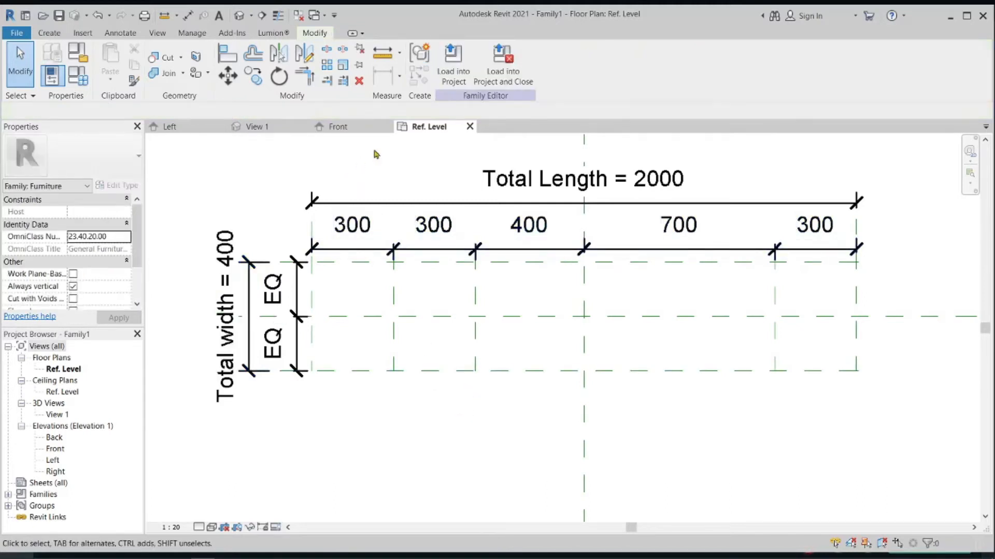
Step: In the Front elevation, draw a horizontal reference plane 500 mm above Ref. Level, spanning from the left to the right end plane
left_click(352, 127)
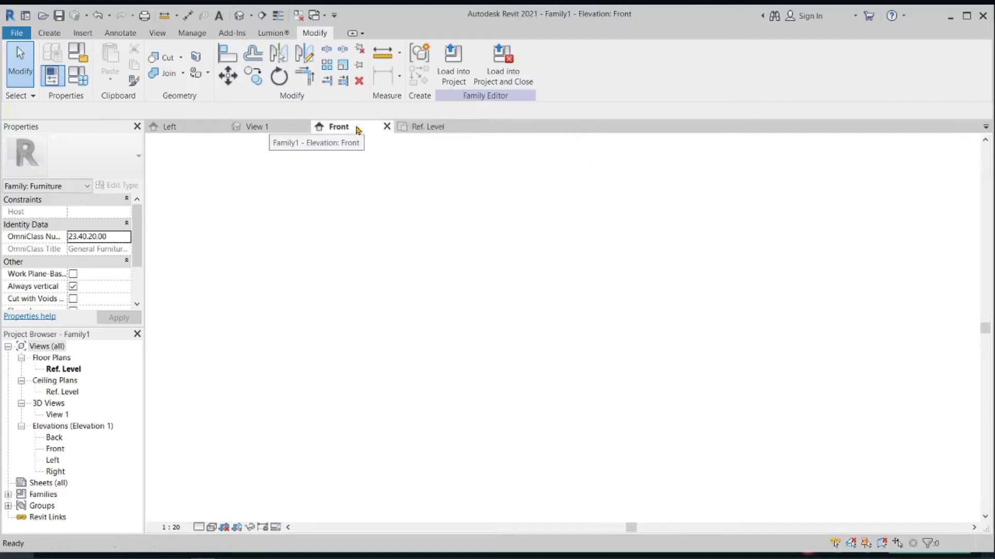
scroll(702, 253, "down", 2)
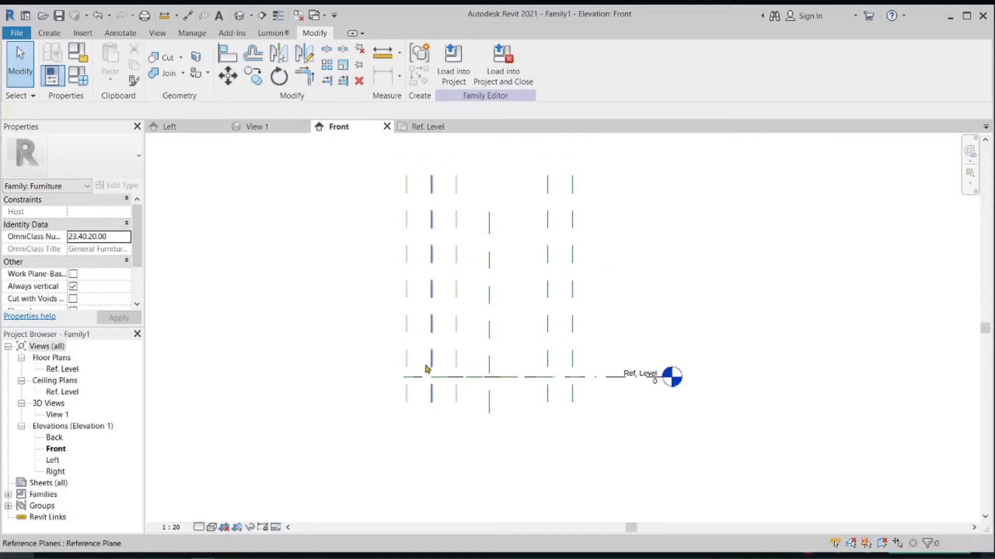
scroll(430, 363, "up", 2)
left_click(50, 33)
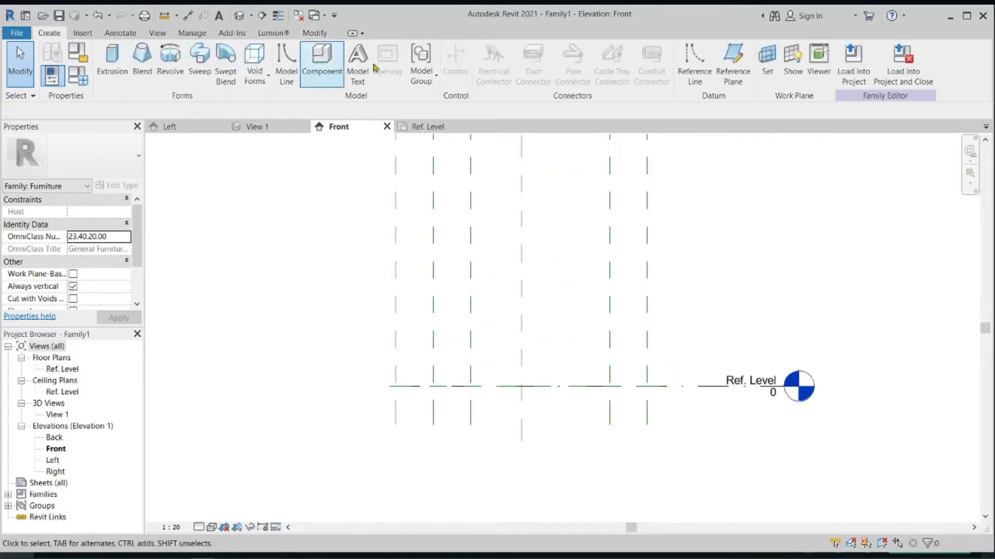
left_click(728, 57)
scroll(596, 367, "up", 1)
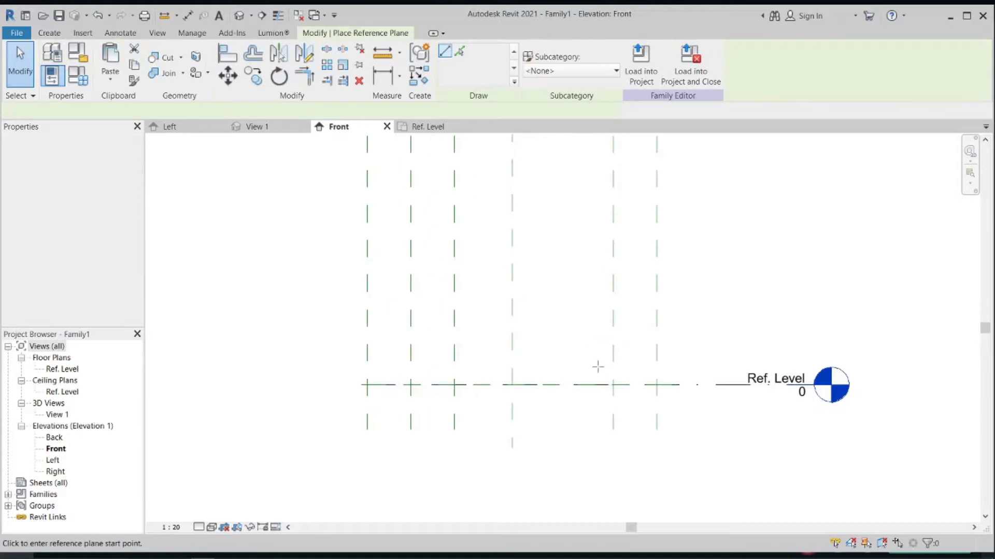
scroll(384, 384, "up", 2)
left_click(335, 383)
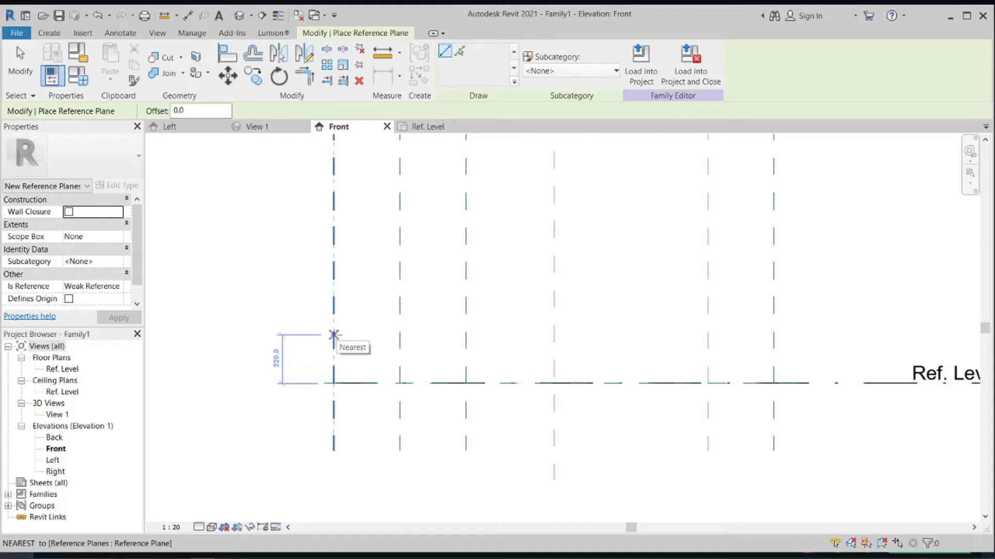
type("500")
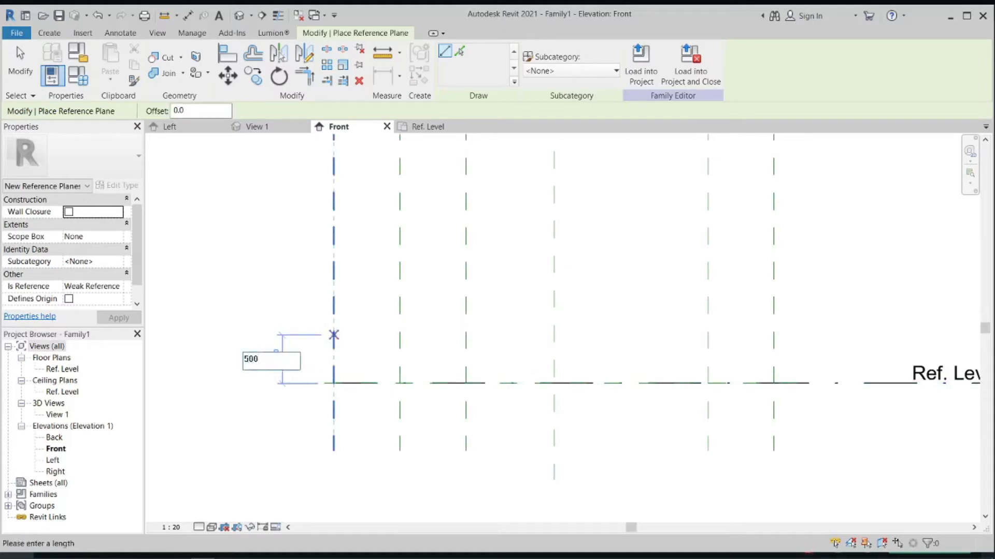
key("Return")
scroll(704, 305, "down", 1)
left_click(774, 278)
Step: Draw a second horizontal reference plane 1000 mm above the first one, spanning all the vertical planes
middle_click_drag(364, 313, 307, 378)
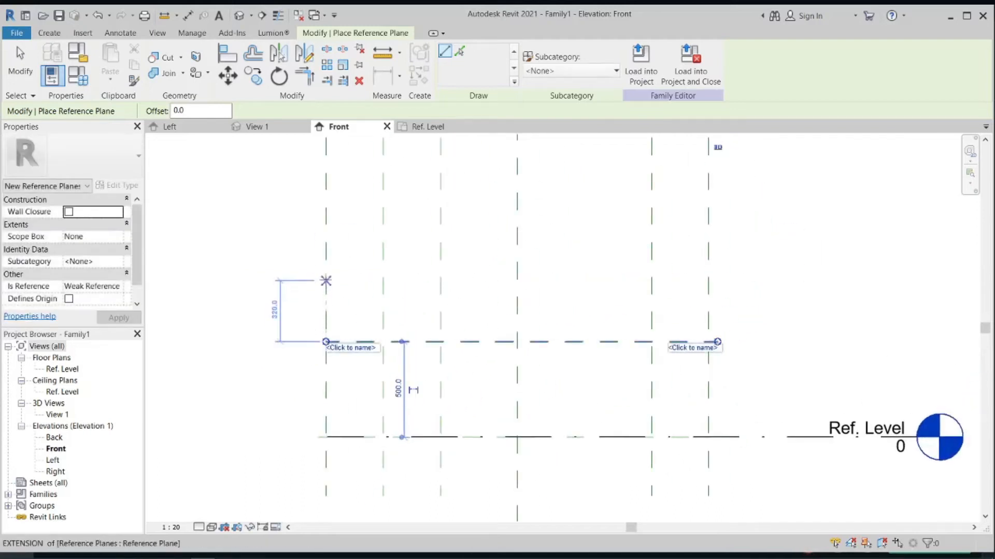
scroll(325, 275, "down", 1)
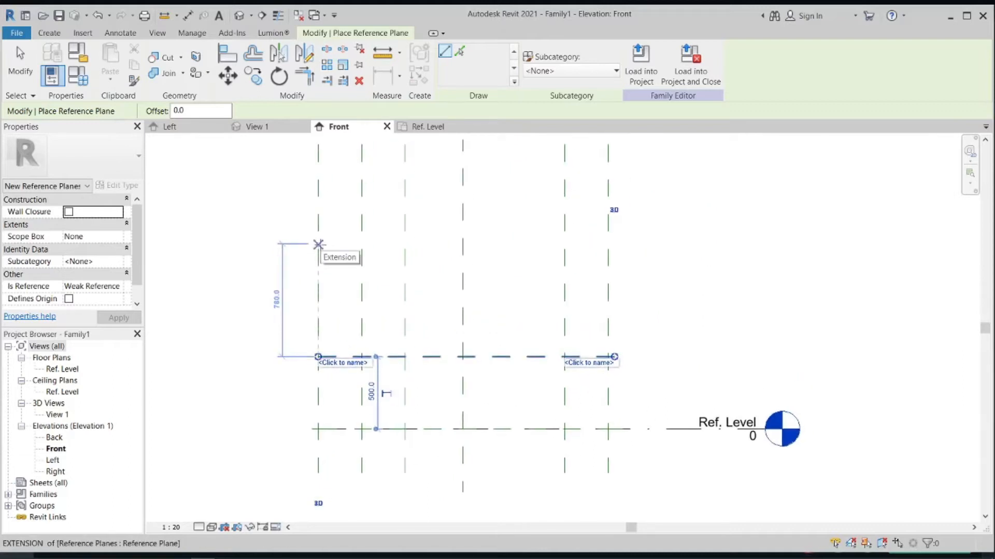
type("1")
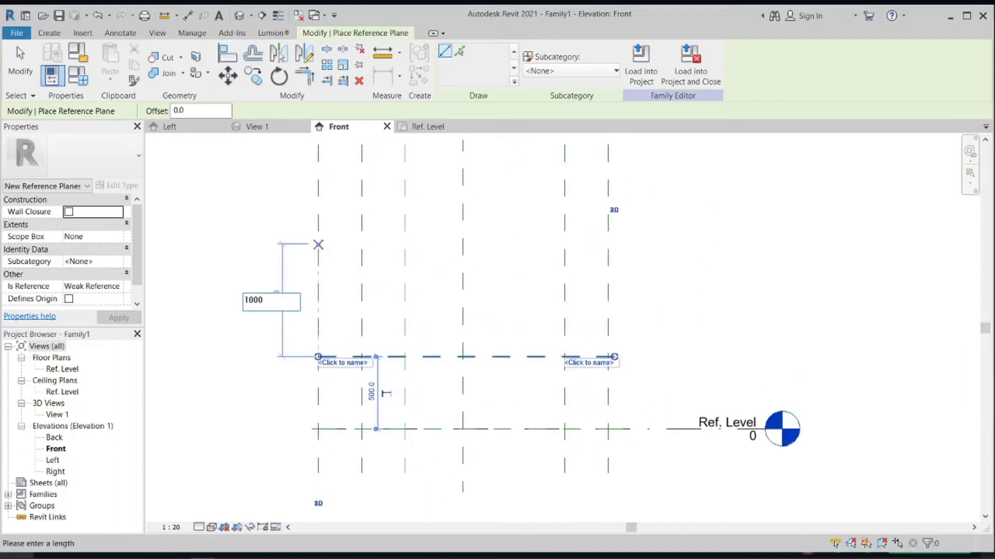
type("000")
key("Return")
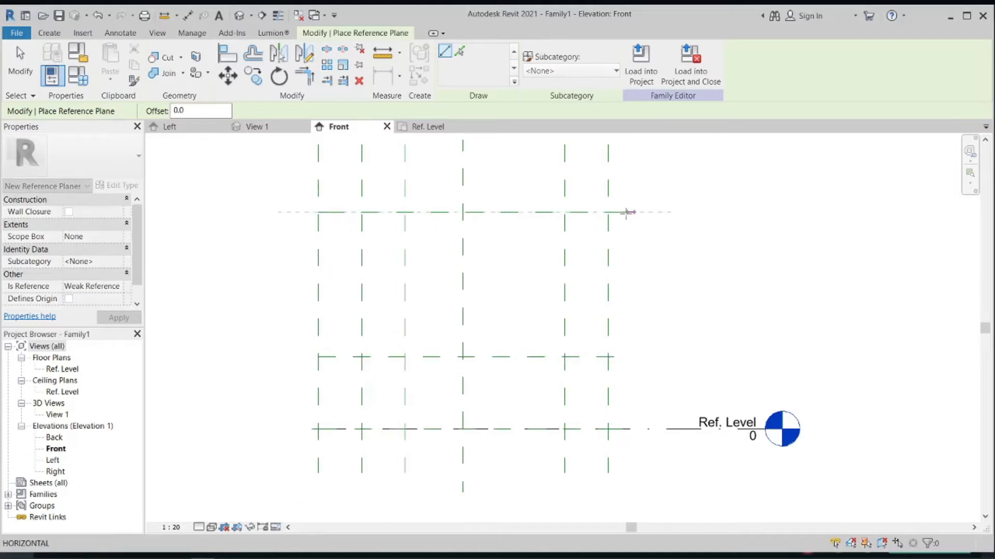
left_click(624, 213)
Step: Draw a third horizontal reference plane 300 mm above the second one, spanning between the two end planes
middle_click_drag(354, 231, 366, 300)
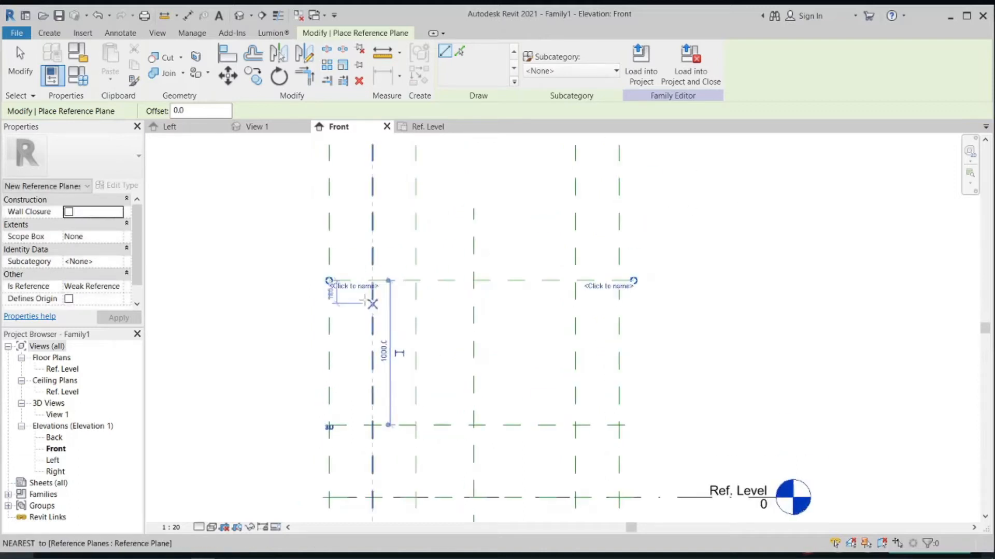
type("30")
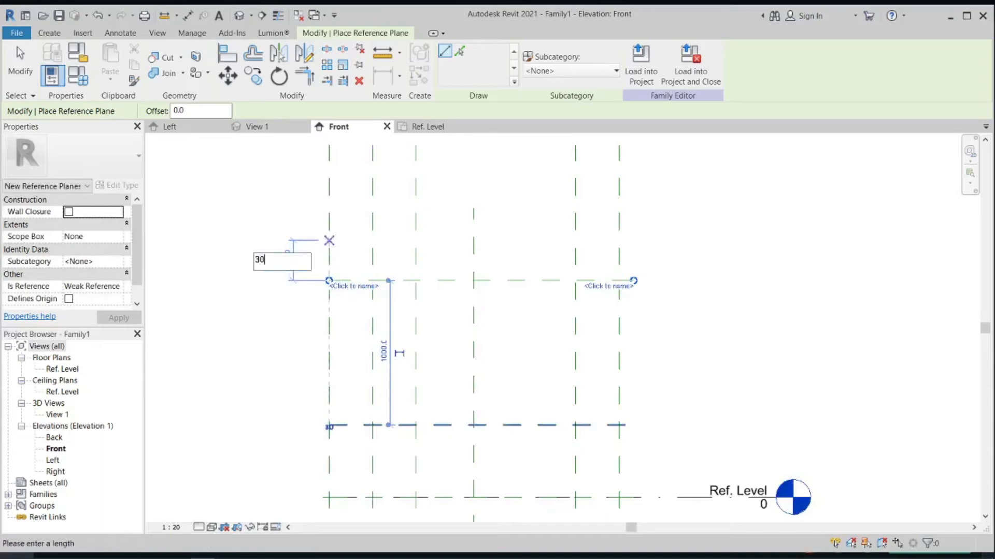
type("0")
key("Return")
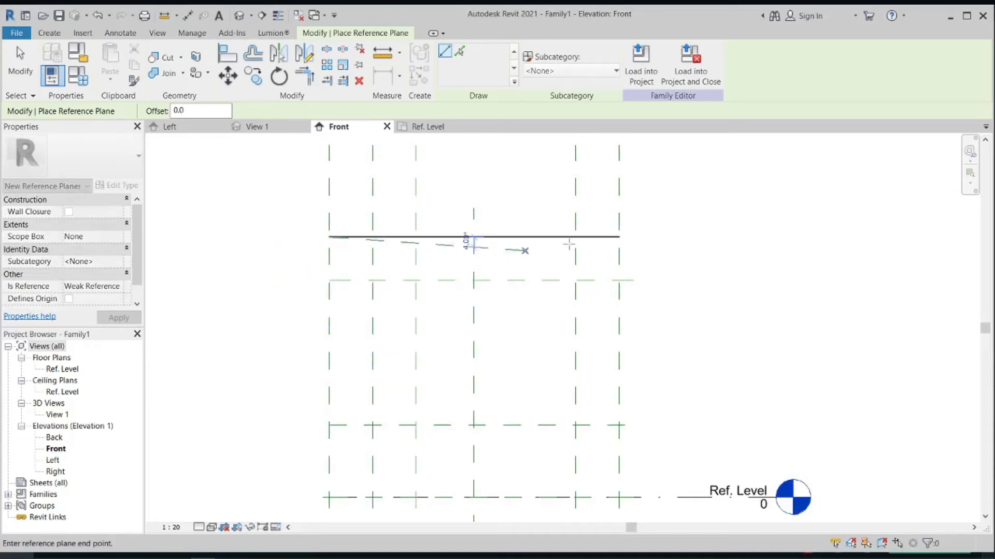
left_click(627, 237)
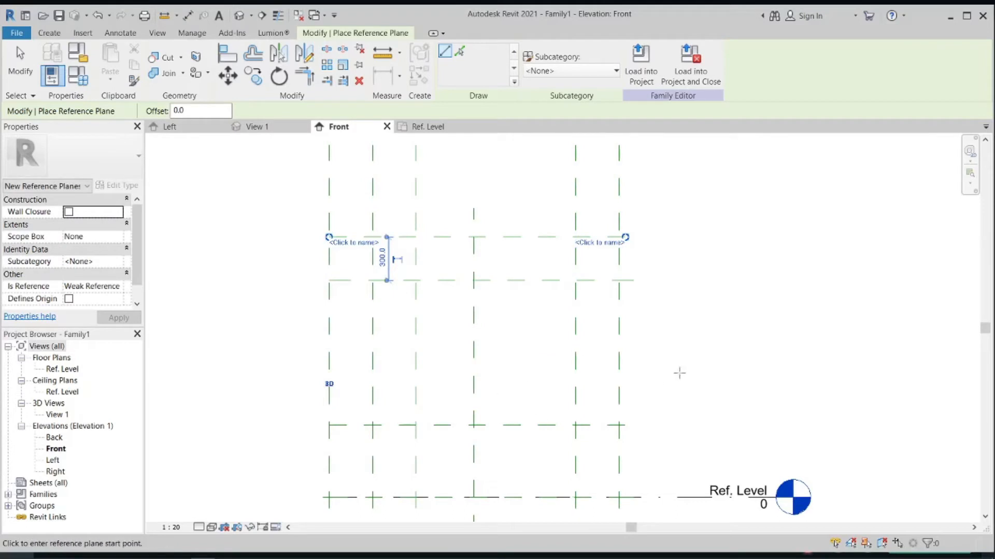
Step: Add an overall aligned dimension between the left and right end planes, placed just above the uppermost horizontal plane
scroll(669, 296, "down", 2)
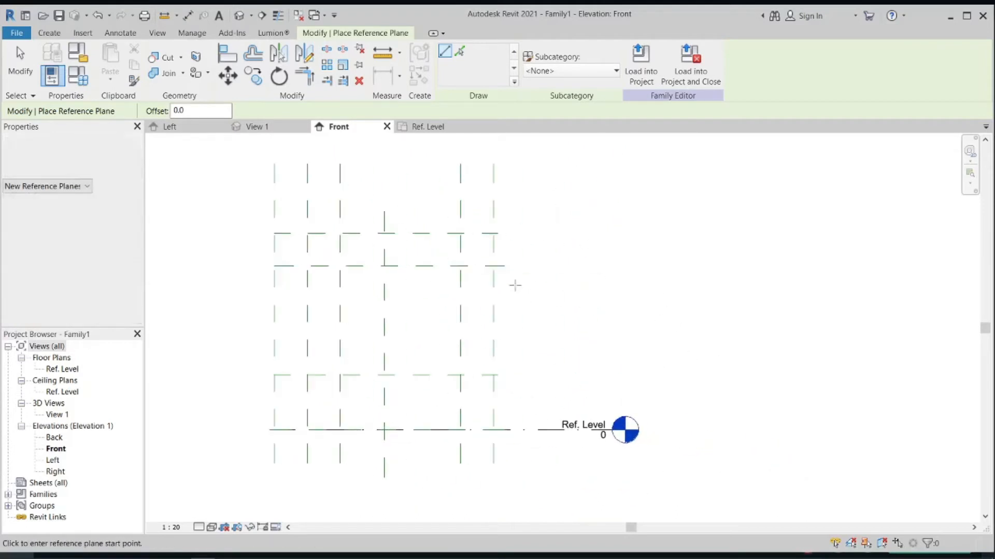
key("Escape")
key("d")
key("i")
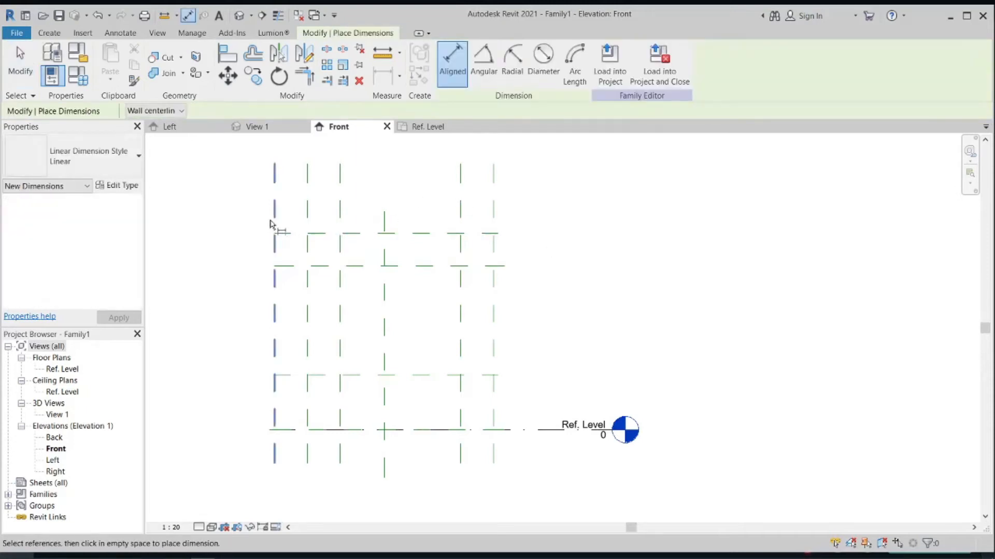
left_click(274, 214)
left_click(493, 218)
left_click(469, 225)
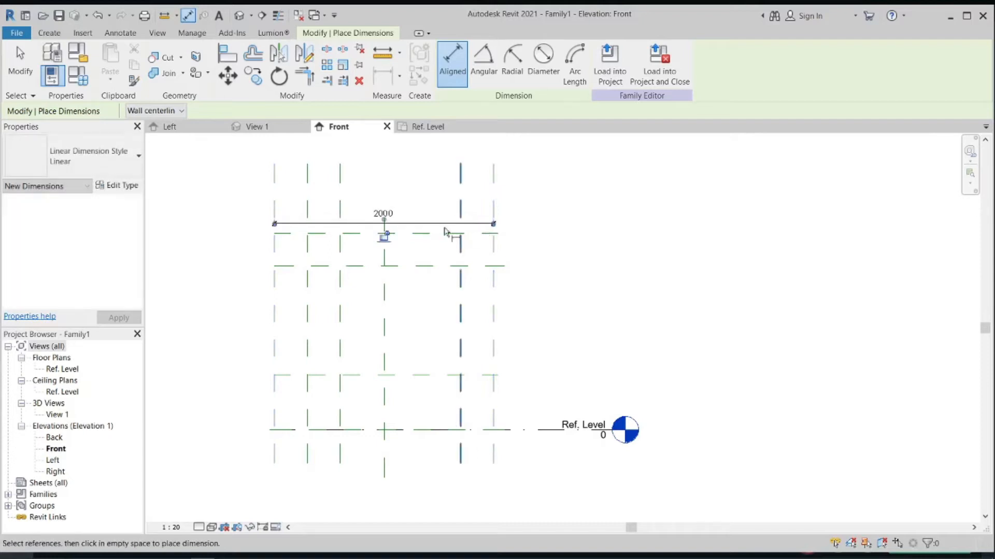
key("Escape")
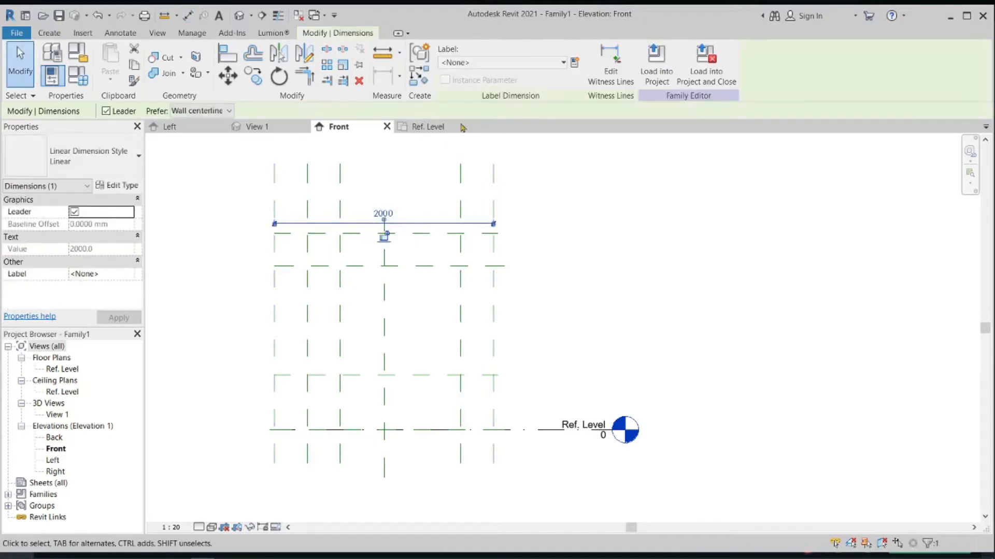
Step: Try to label the overall horizontal dimension in the Front elevation with the existing Total Length parameter
left_click(561, 65)
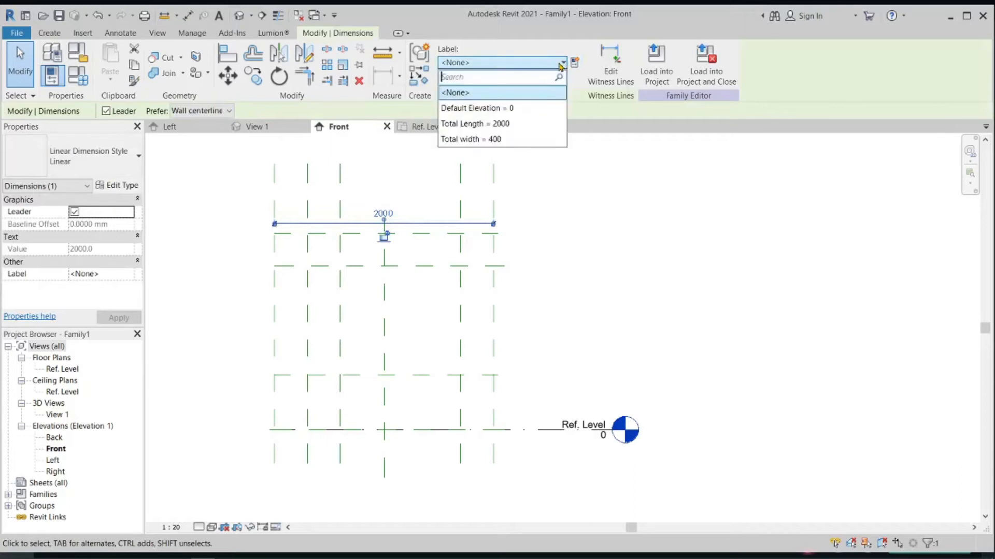
left_click(495, 131)
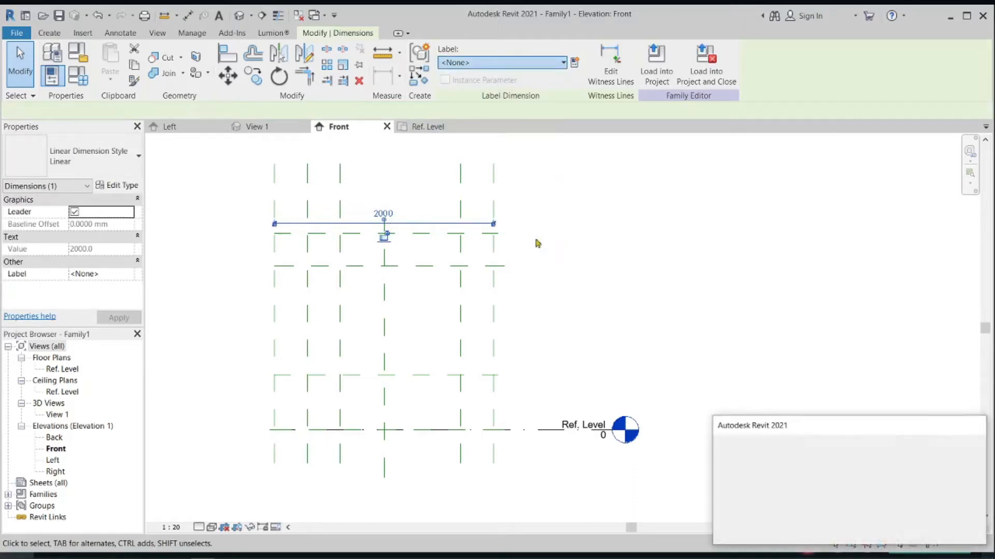
scroll(461, 209, "up", 4)
scroll(530, 255, "down", 3)
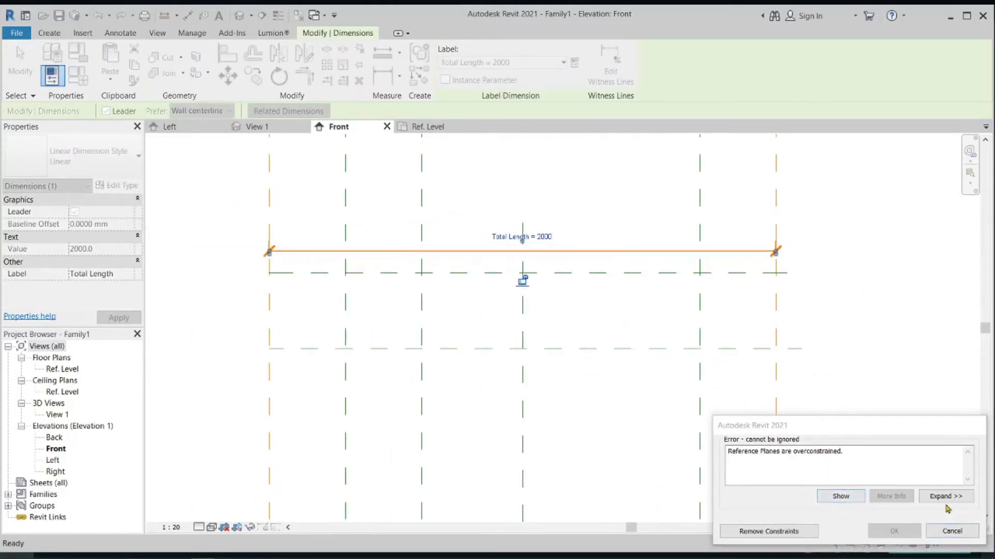
left_click(953, 531)
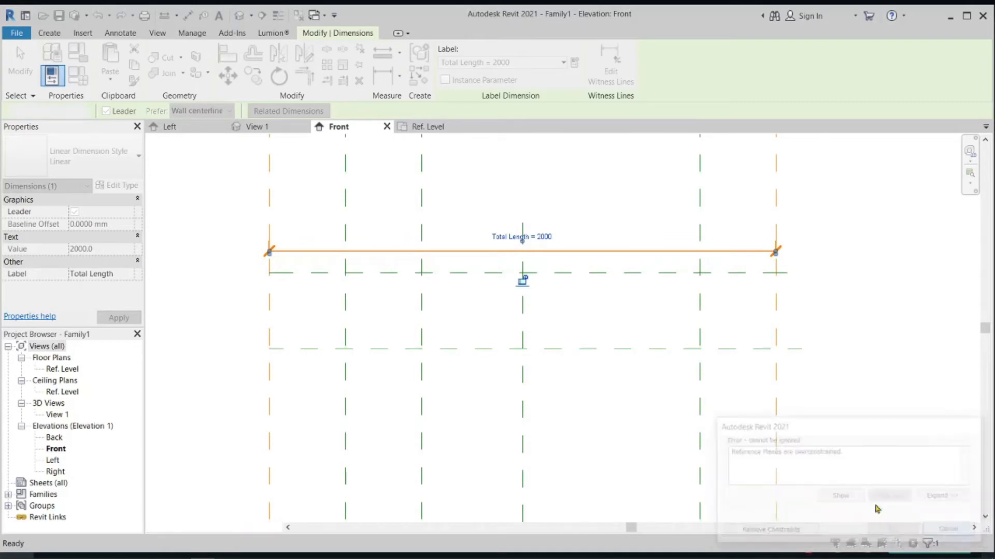
Step: Draw a vertical reference plane over the left end plane, from above the overall dimension down to just below Ref. Level
scroll(535, 241, "up", 1)
scroll(375, 220, "up", 1)
middle_click_drag(376, 220, 503, 249)
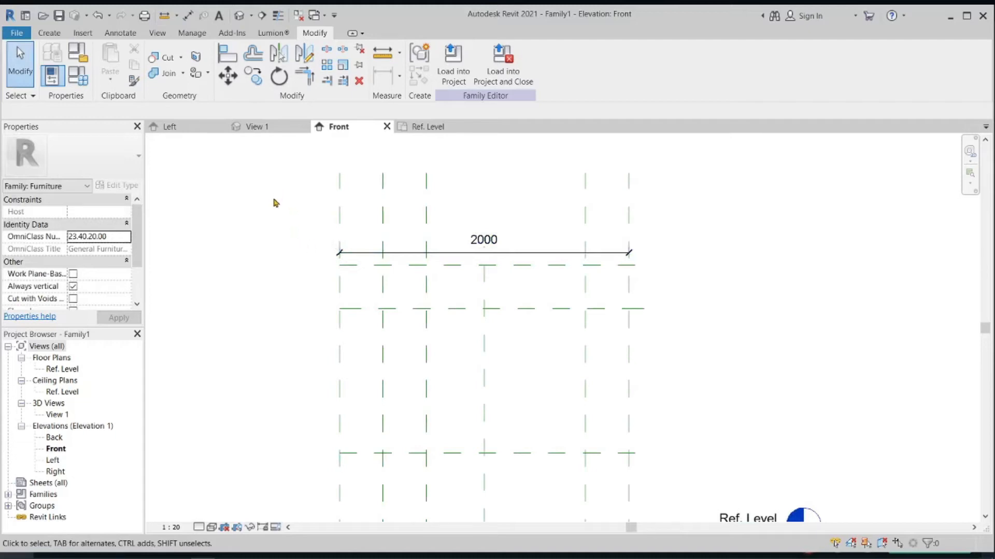
left_click(48, 35)
left_click(733, 61)
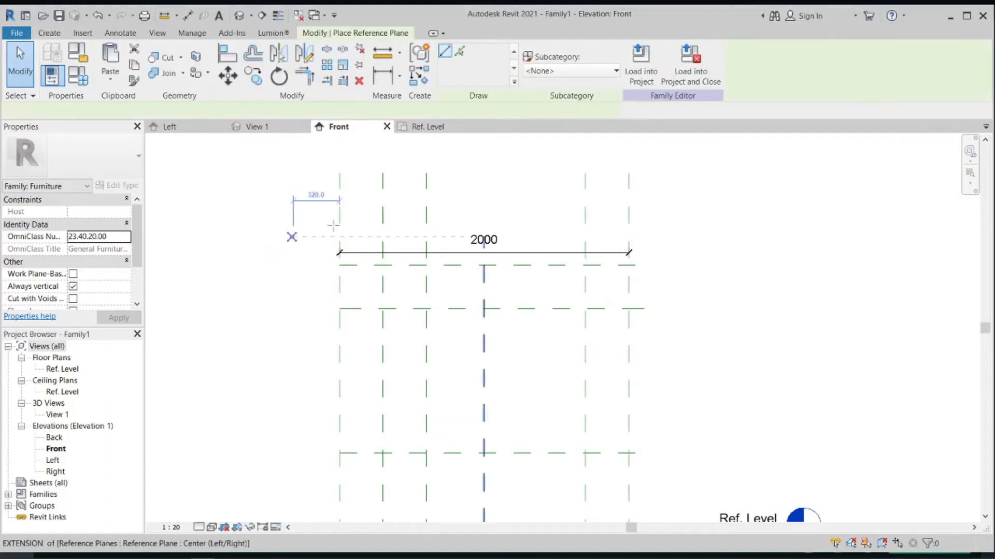
left_click(339, 221)
middle_click_drag(324, 391, 405, 214)
scroll(405, 213, "down", 1)
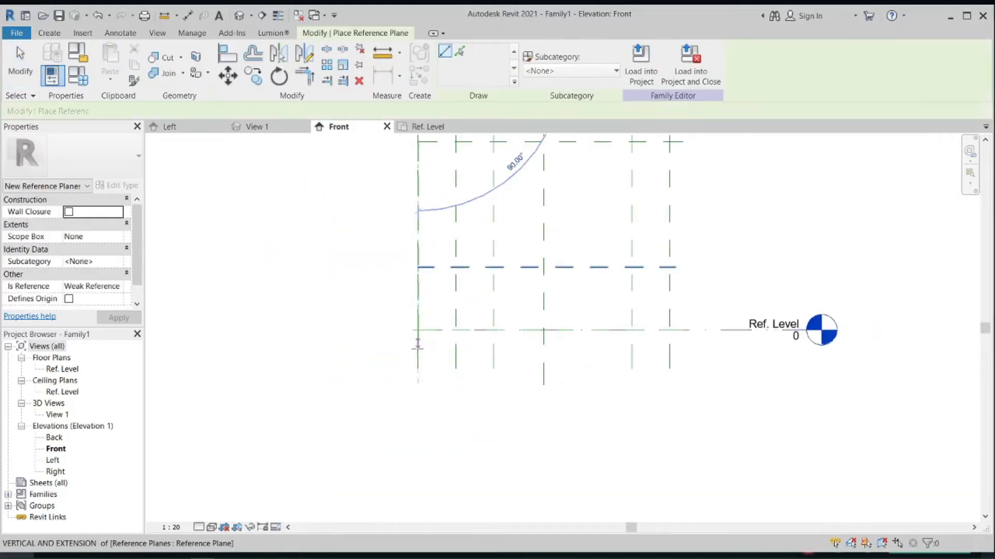
left_click(418, 348)
Step: Draw a vertical reference plane over the second vertical plane from the left, ending below Ref. Level
middle_click_drag(551, 233, 459, 377)
left_click(364, 211)
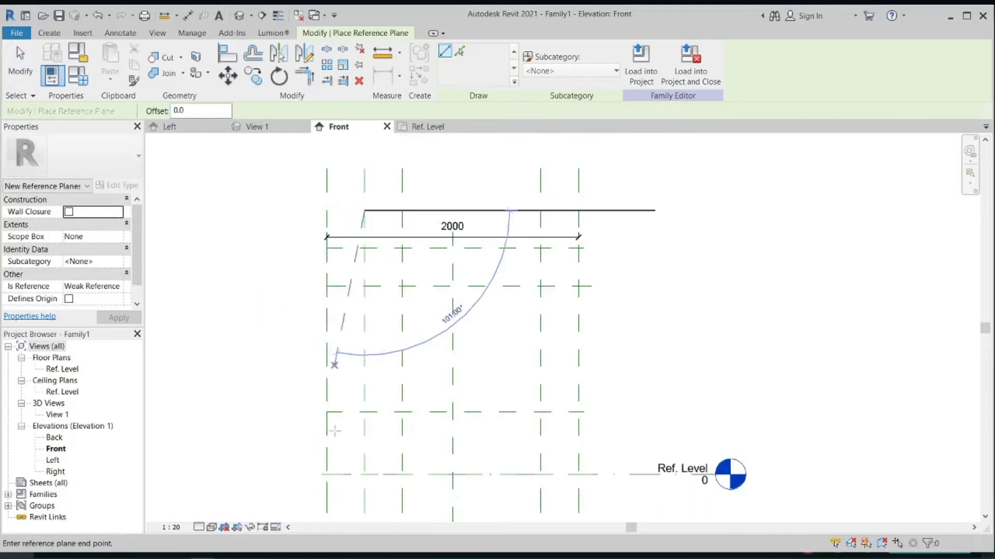
middle_click_drag(344, 435, 369, 374)
left_click(386, 435)
Step: Draw vertical reference planes over the third vertical plane from the left and the second from the right, ending below Ref. Level
middle_click_drag(492, 284, 462, 347)
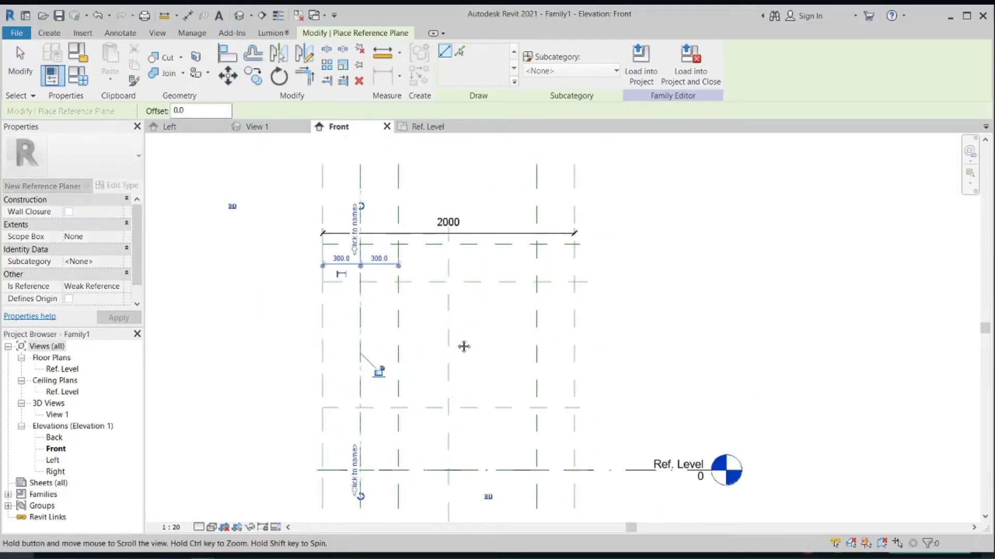
left_click(396, 209)
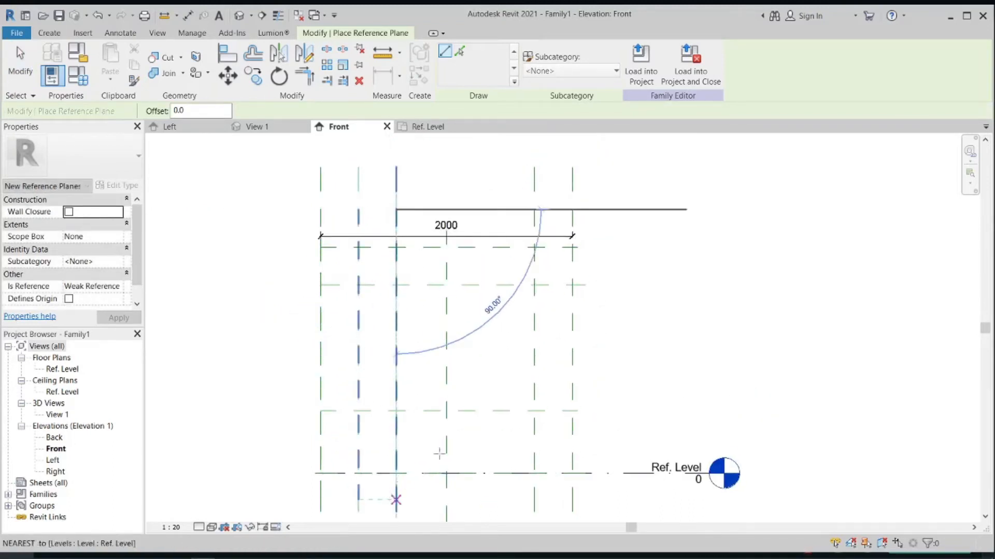
left_click(396, 499)
left_click(534, 182)
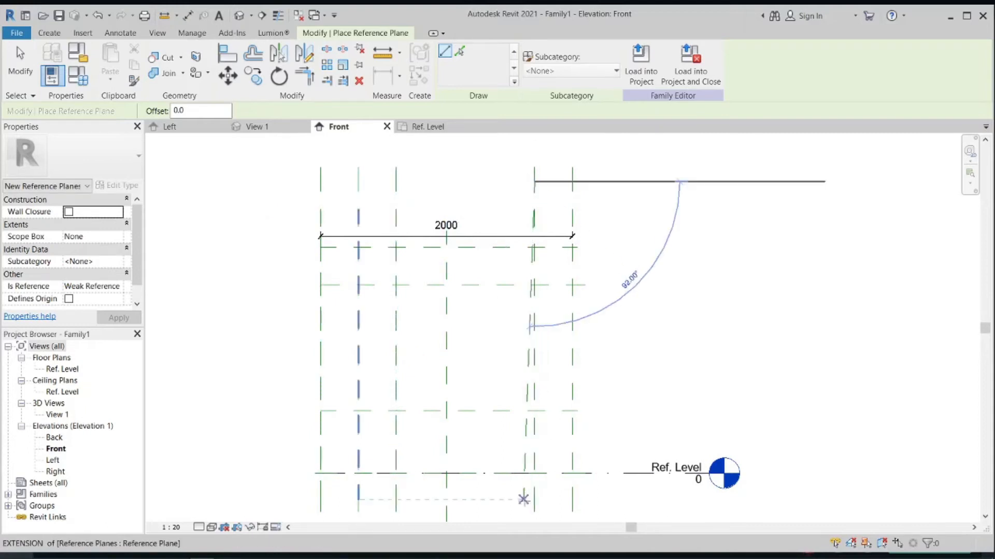
left_click(533, 511)
left_click(578, 182)
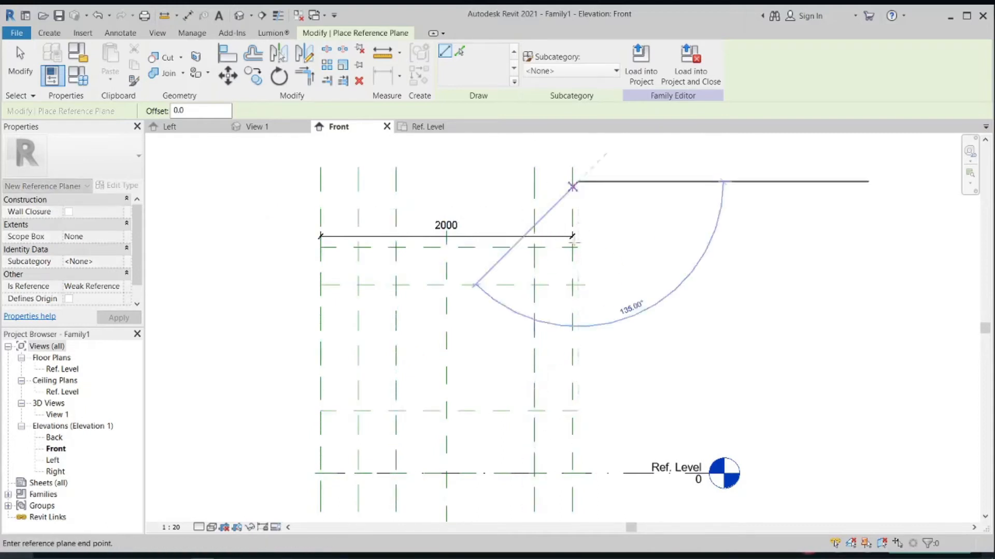
middle_click_drag(566, 340, 574, 307)
key("Escape")
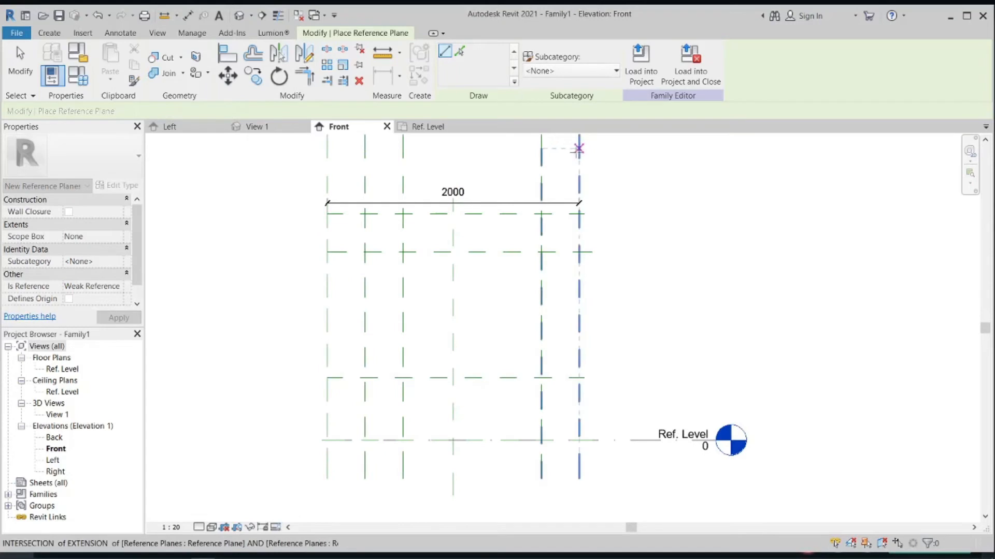
Step: Draw a vertical reference plane over the right end plane, from above the overall dimension down to just below Ref. Level
left_click(578, 151)
left_click(578, 477)
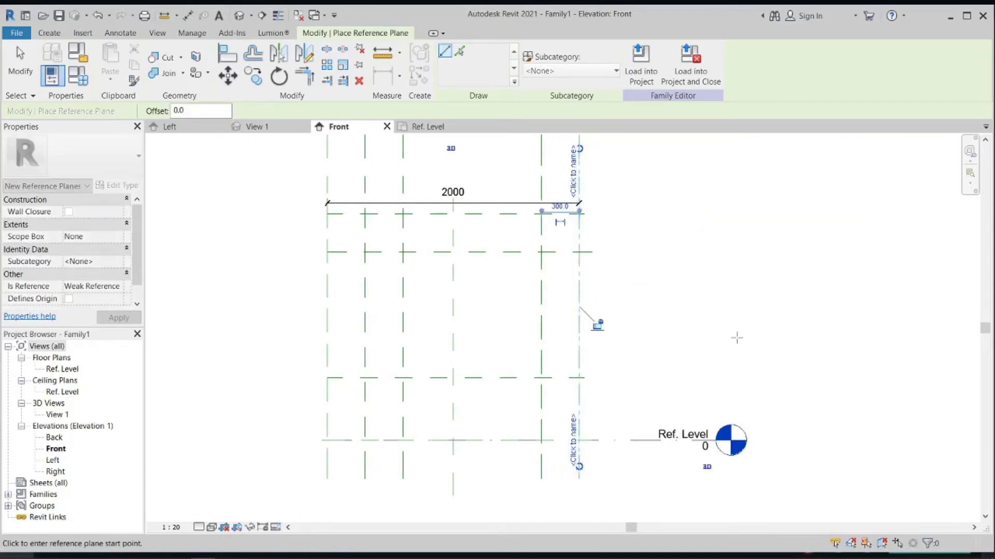
scroll(643, 344, "down", 1)
middle_click_drag(644, 364, 592, 417)
key("Escape")
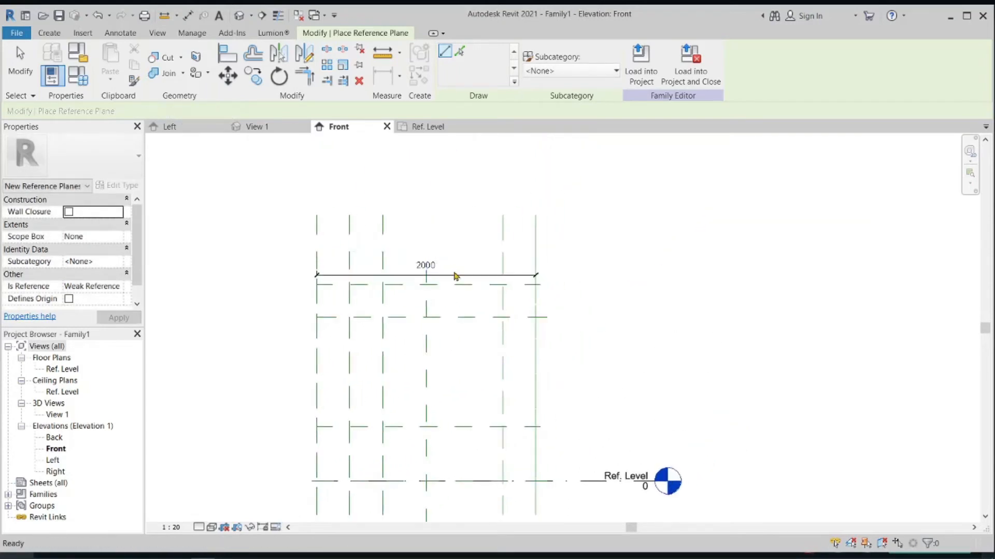
Step: Try to label the overall horizontal dimension with the existing Total Length parameter
left_click(458, 279)
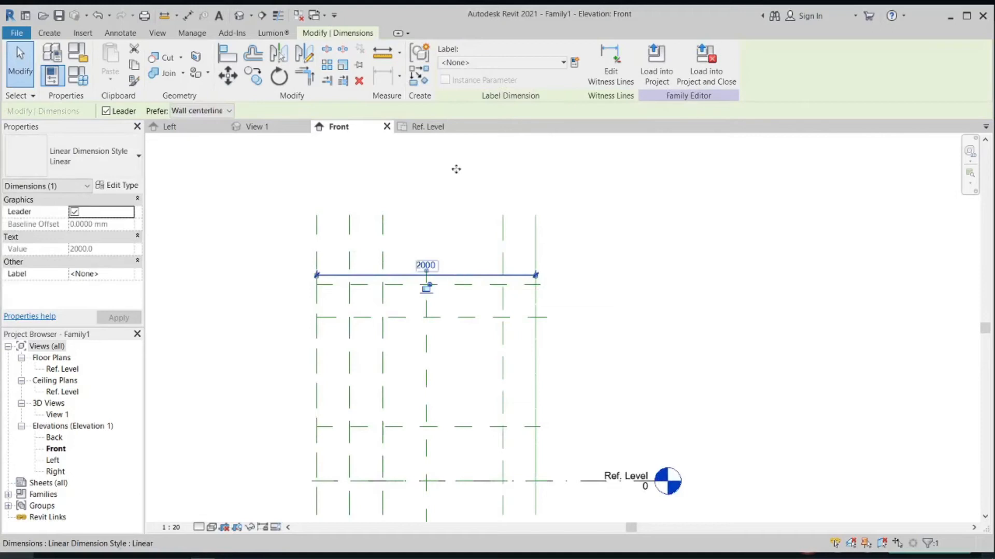
left_click(556, 66)
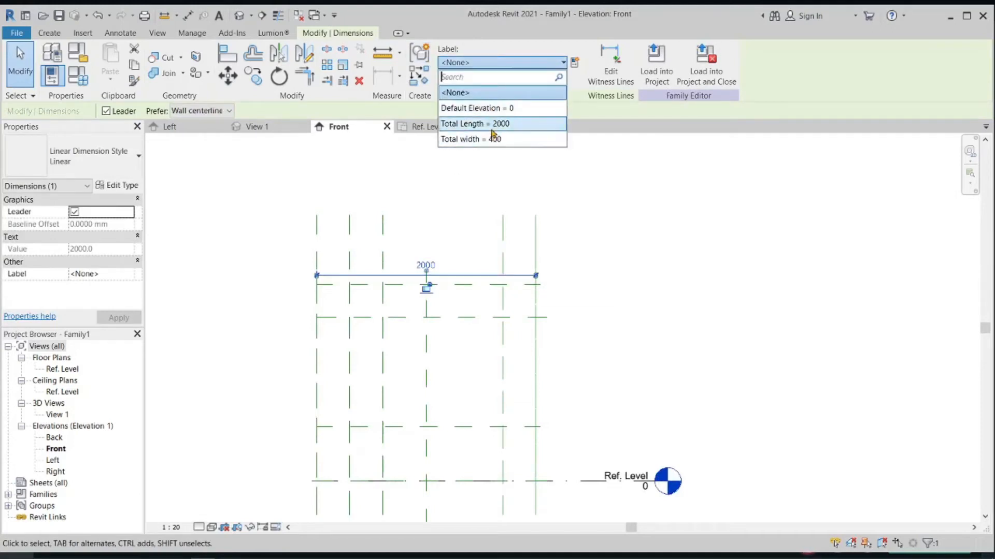
left_click(521, 152)
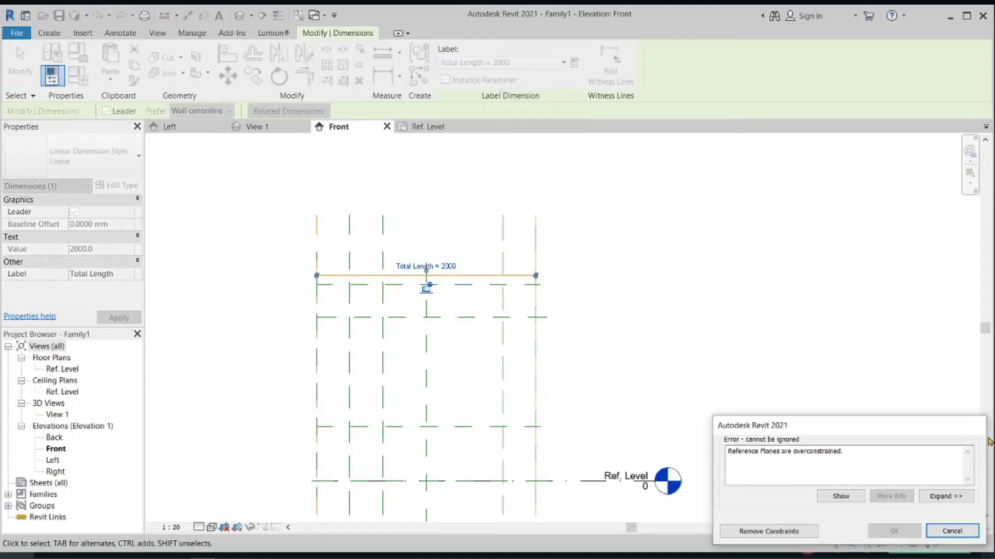
left_click(948, 533)
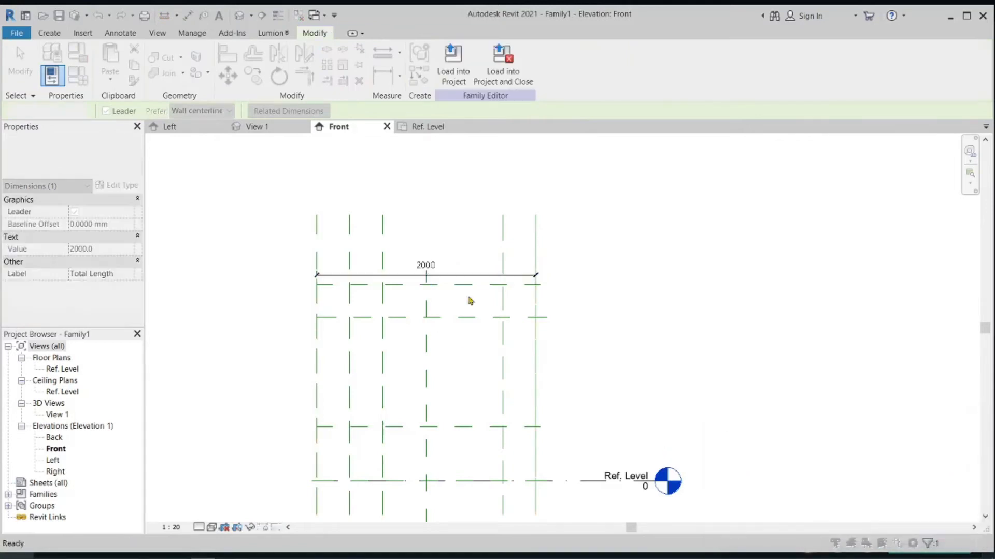
Step: Replace the overall horizontal dimension with a new aligned dimension between the left and right end planes, just above the uppermost horizontal plane
key("Delete")
key("d")
key("i")
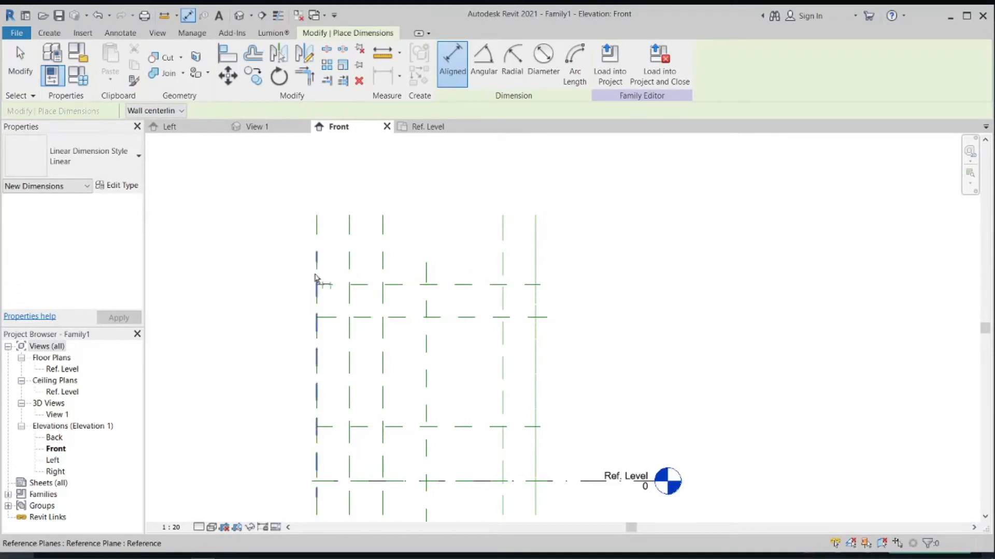
left_click(317, 282)
left_click(536, 277)
left_click(528, 271)
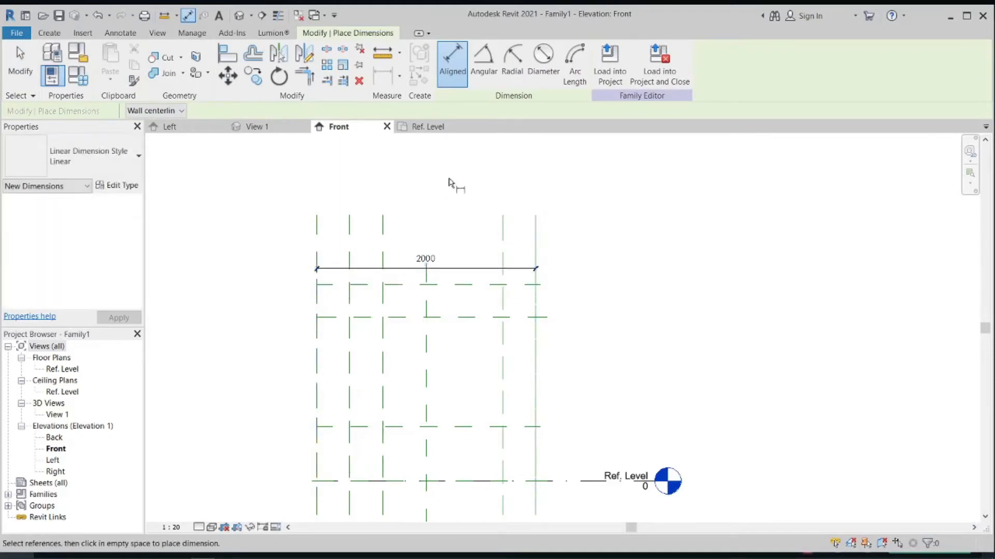
key("Escape")
Step: Label the new overall horizontal dimension with the existing Total Length parameter
left_click(473, 269)
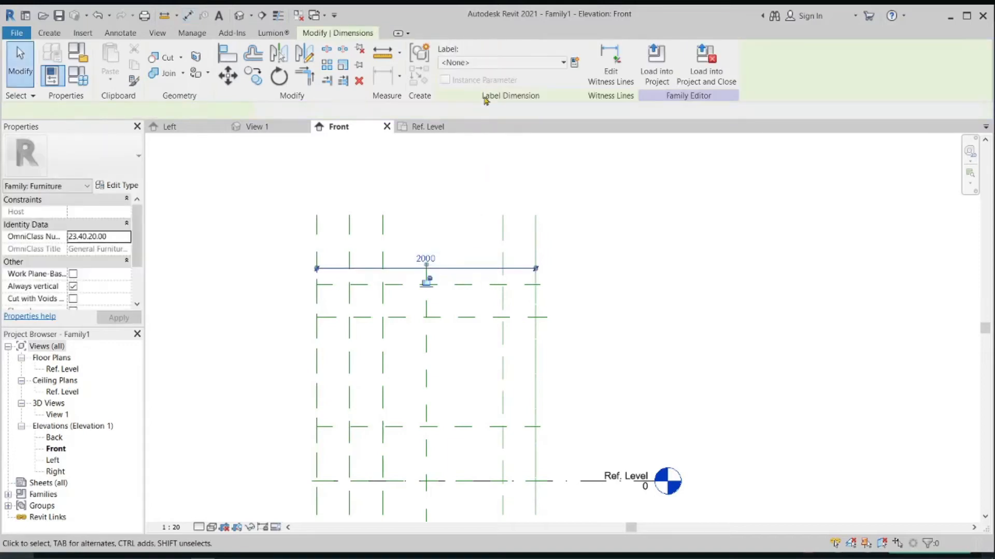
left_click(553, 68)
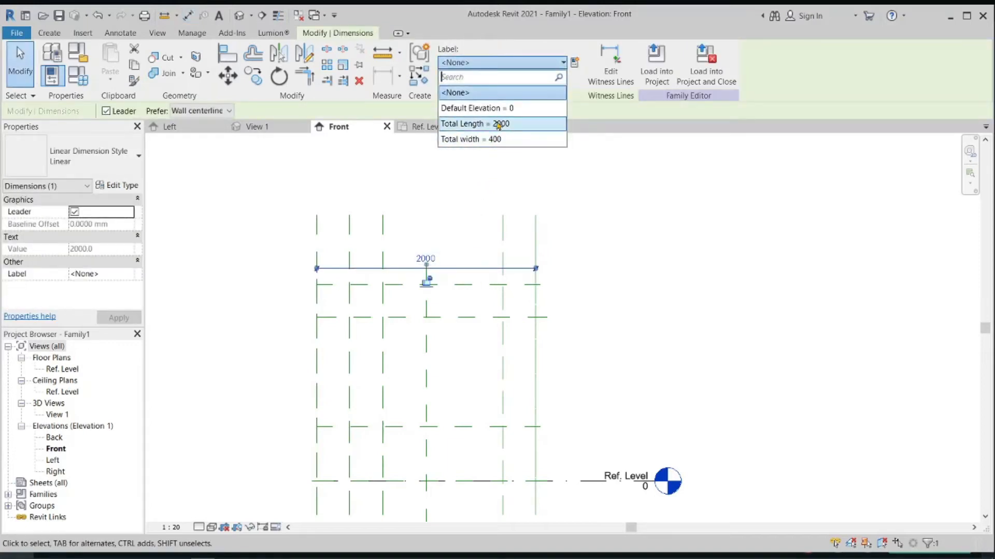
left_click(498, 125)
left_click(708, 260)
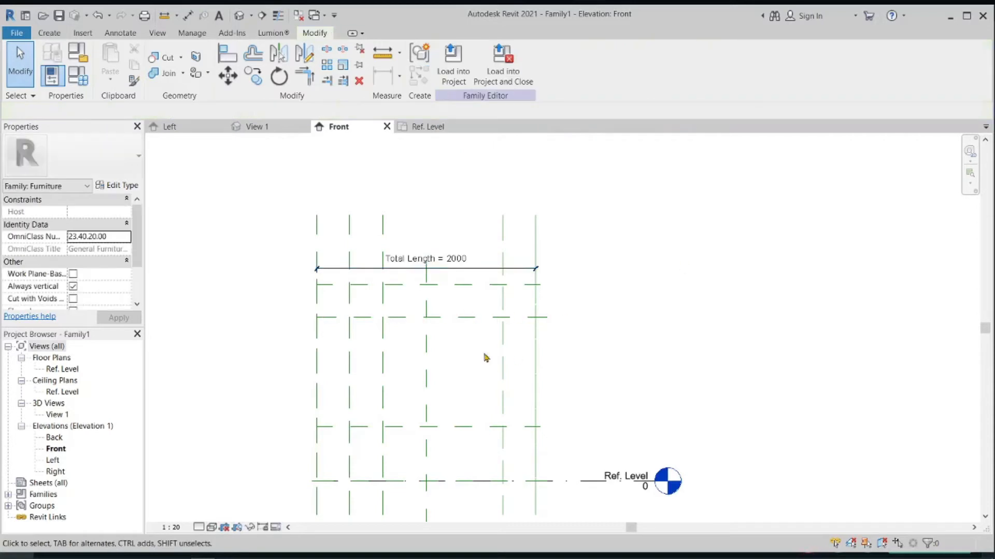
Step: Add a vertical aligned dimension from the uppermost horizontal plane to Ref. Level, placed outside the left end plane
middle_click_drag(484, 355, 521, 237)
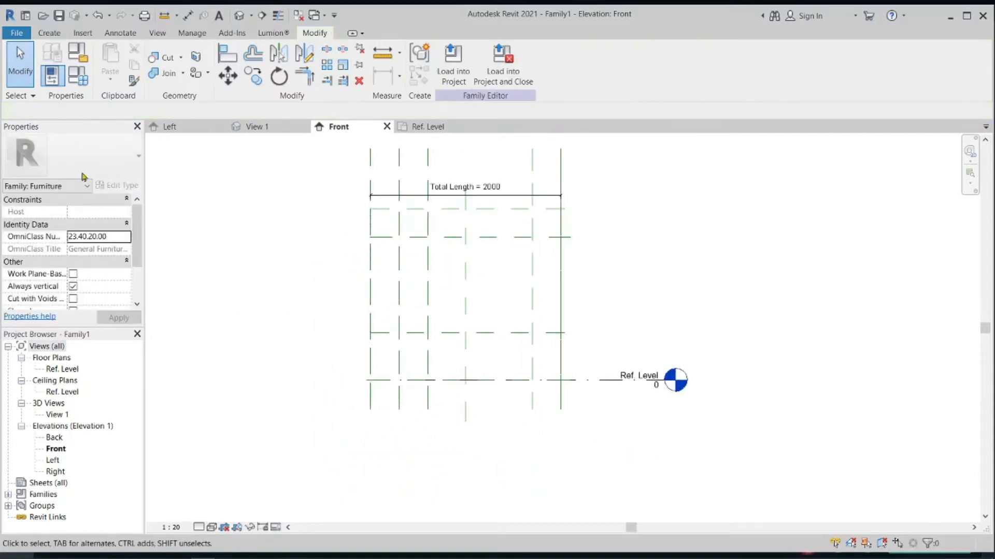
key("d")
key("i")
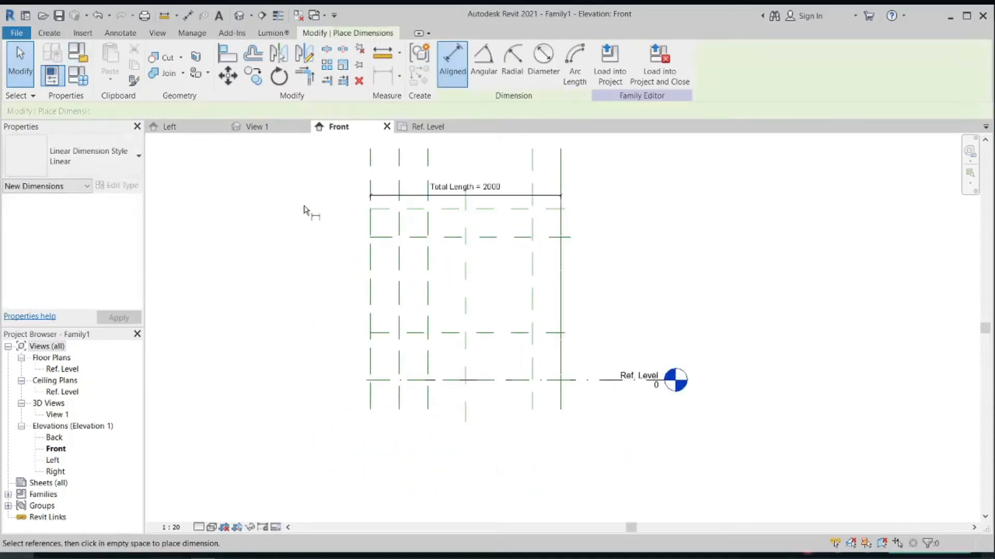
left_click(378, 209)
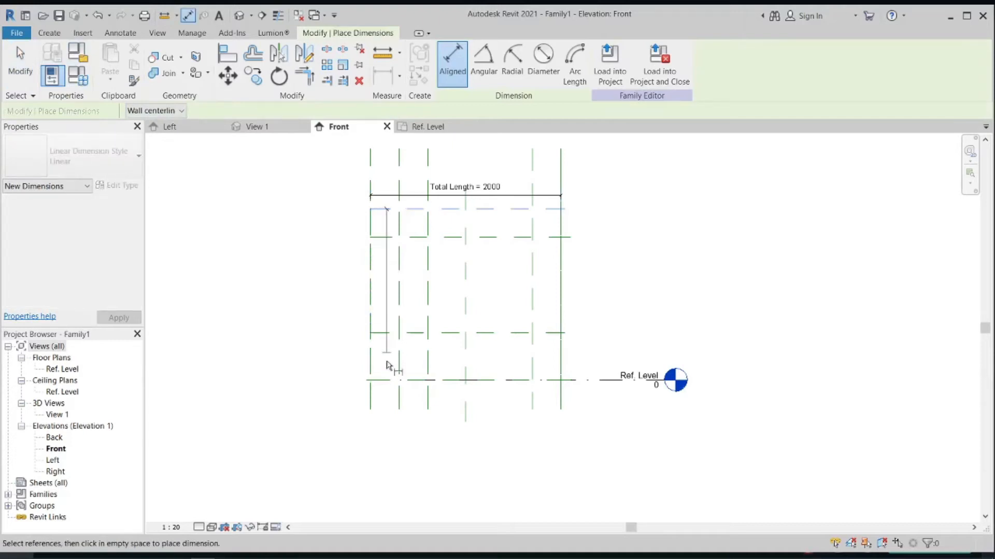
left_click(378, 381)
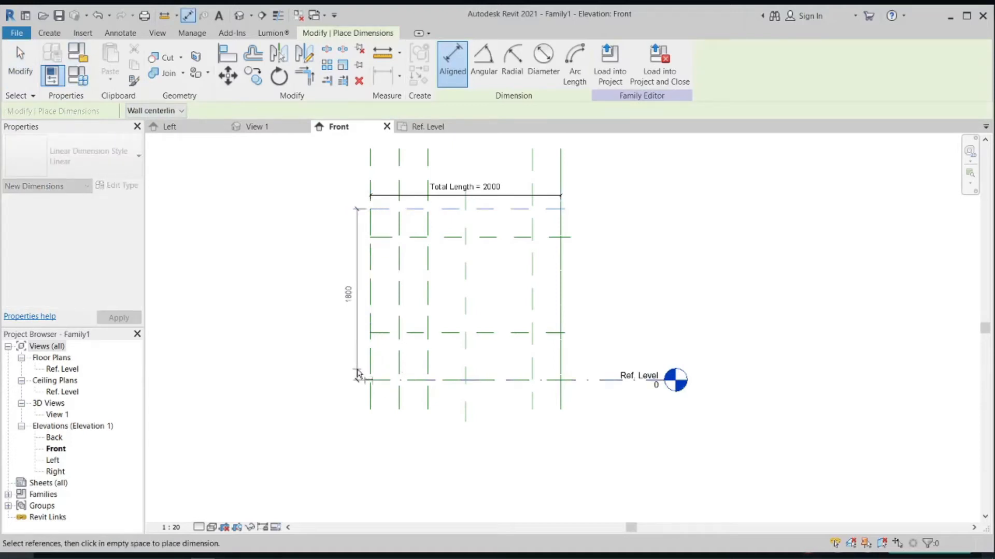
left_click(358, 370)
key("Escape")
key("Escape")
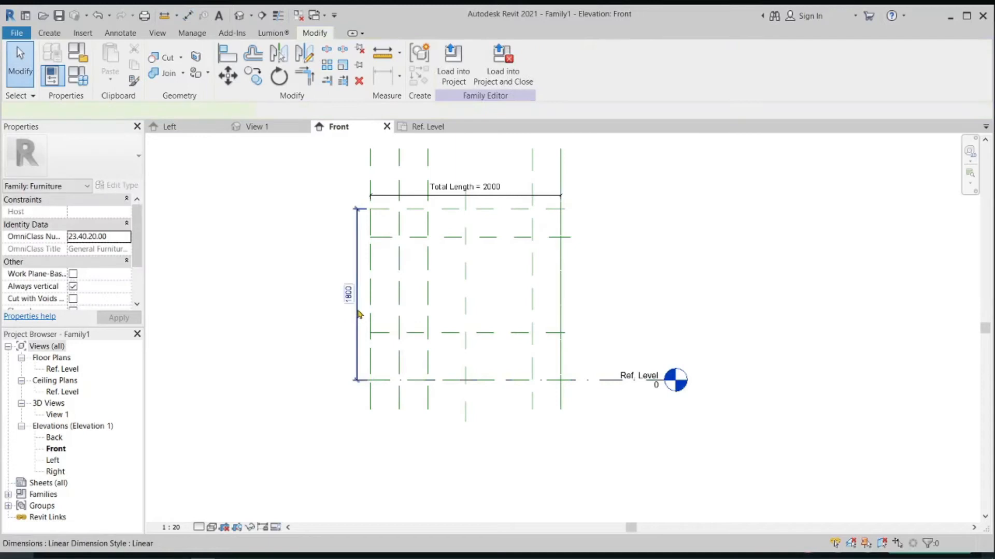
Step: Label the overall vertical dimension with a new family type parameter named "Total height"
left_click(356, 311)
left_click(575, 63)
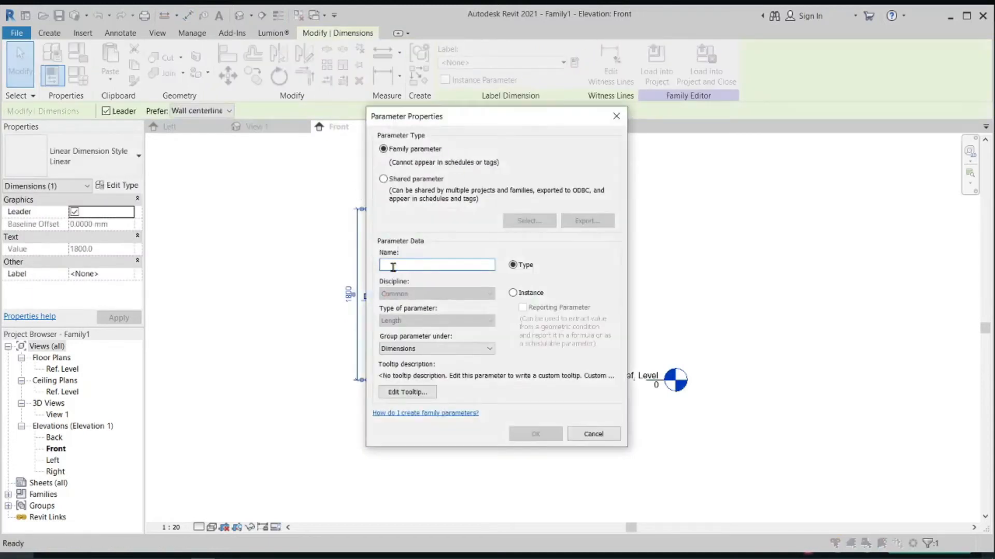
type("Total height")
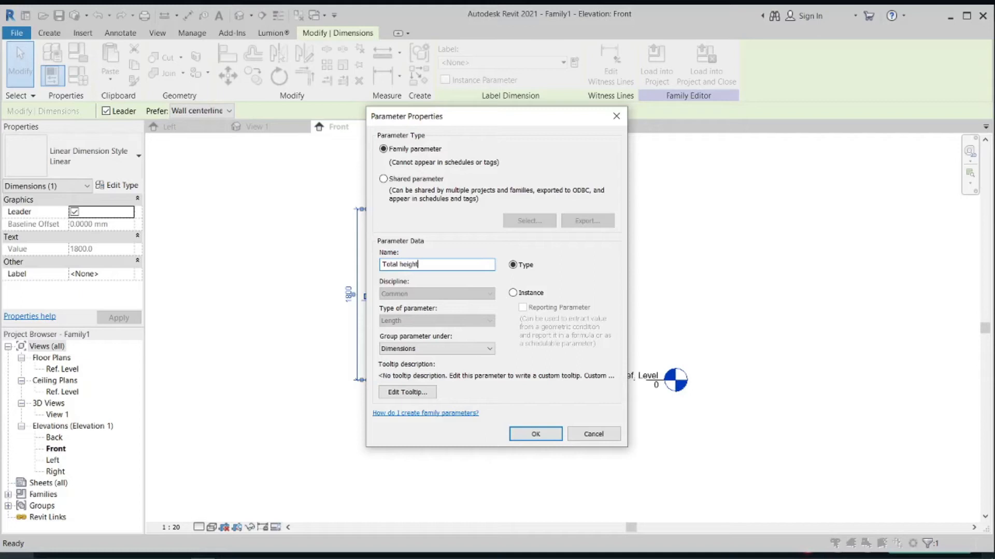
left_click(536, 434)
scroll(340, 290, "up", 2)
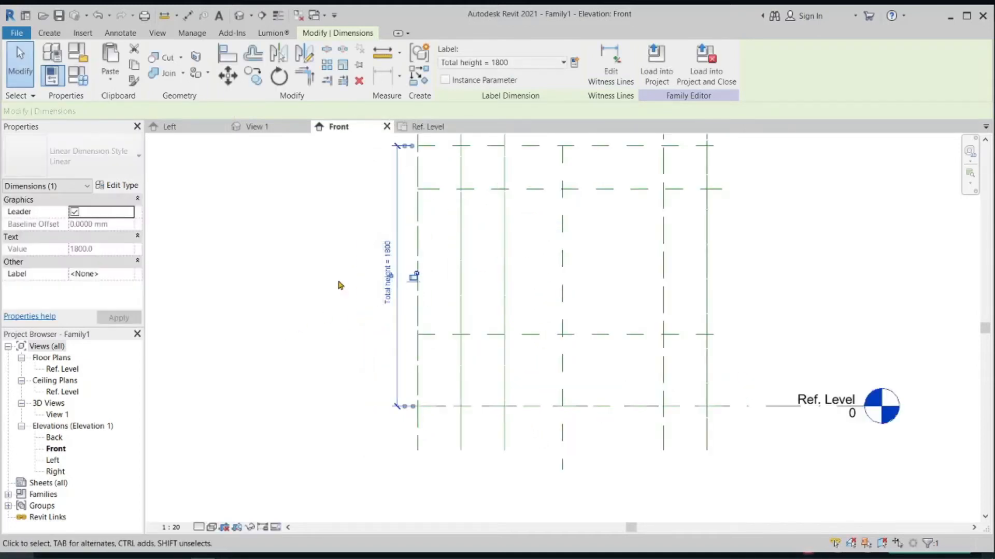
left_click(364, 293)
Step: Name the first horizontal reference plane above Ref. Level "LEVEL 2"
middle_click_drag(339, 317, 260, 346)
scroll(473, 259, "up", 1)
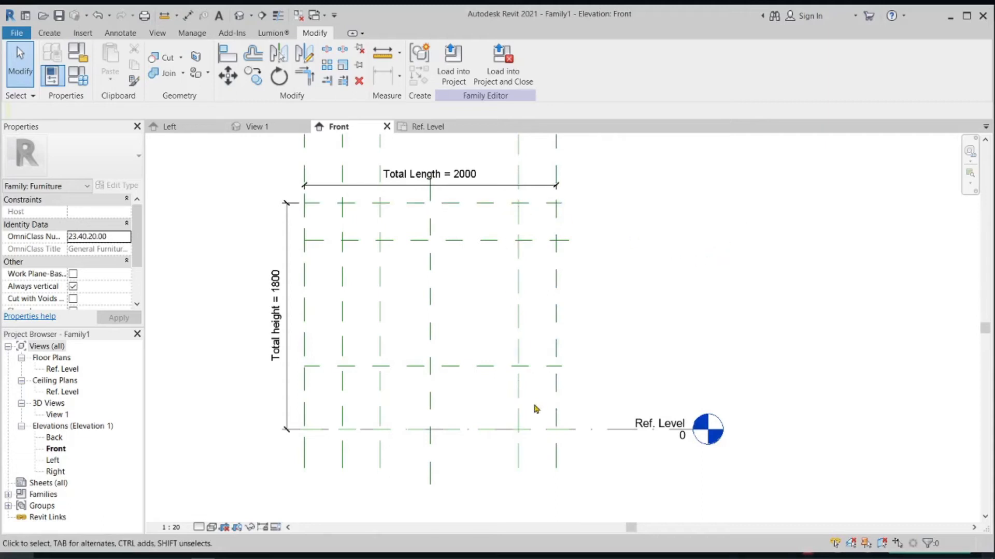
scroll(678, 413, "up", 3)
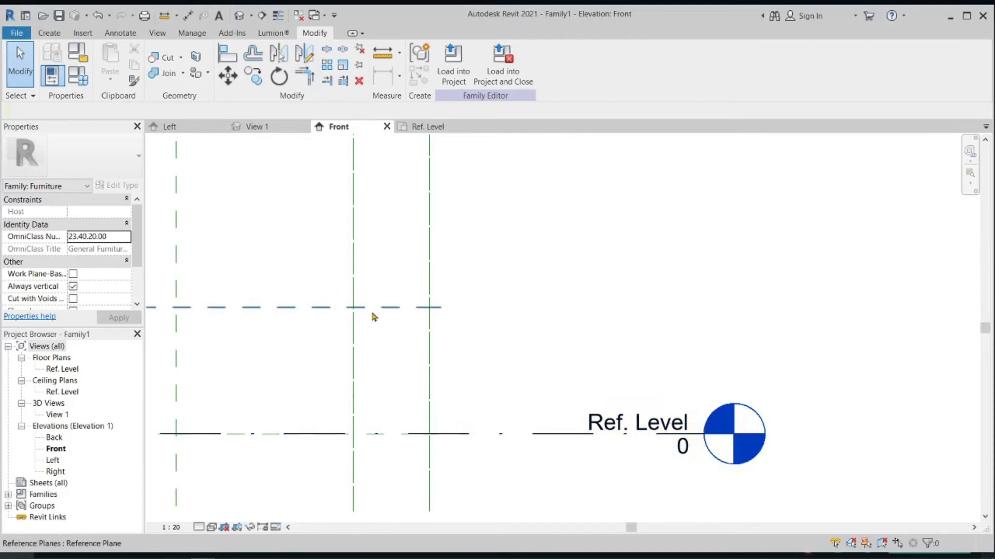
left_click(374, 316)
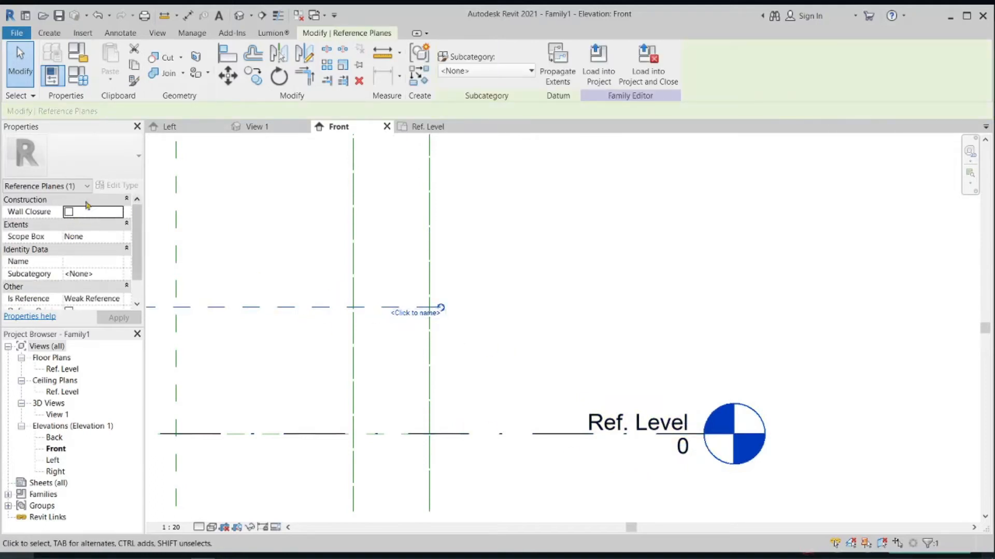
left_click(432, 312)
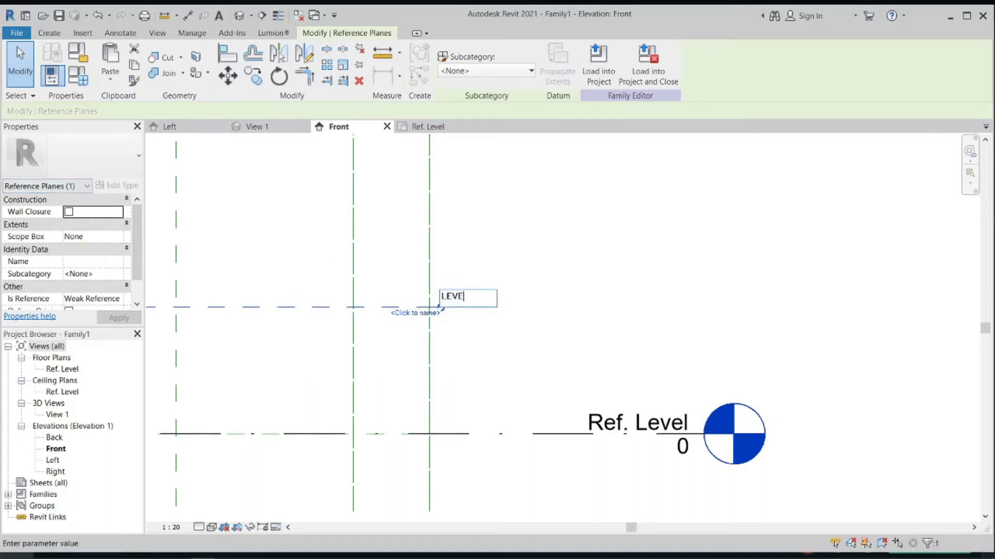
left_click(627, 296)
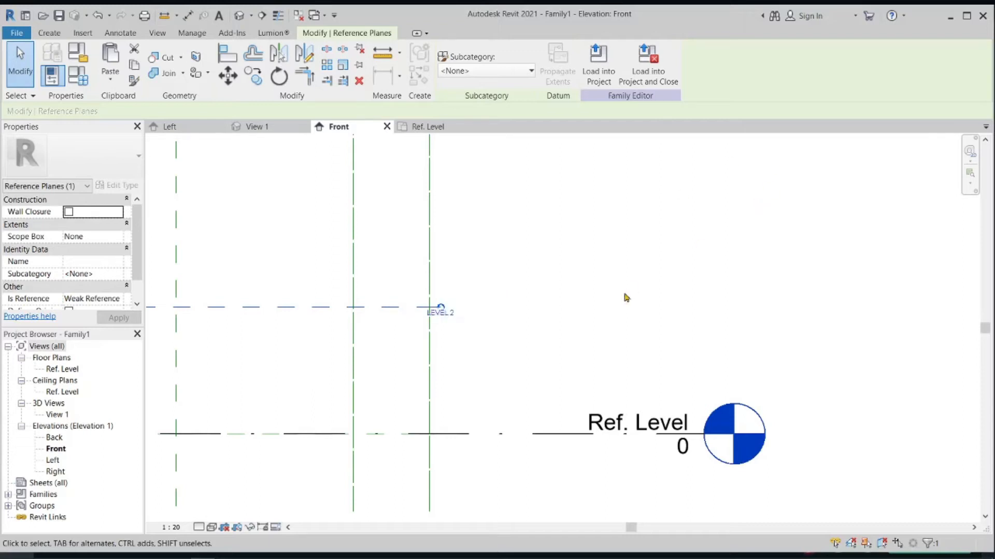
Step: Name the second horizontal reference plane above Ref. Level "LEVEL 3"
scroll(431, 294, "down", 1)
middle_click_drag(437, 323, 442, 432)
left_click(410, 236)
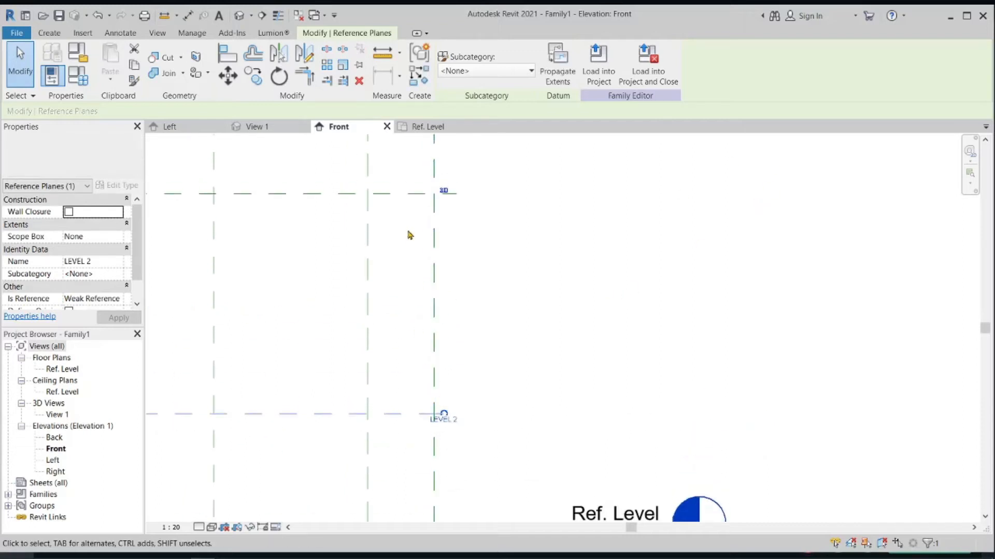
left_click(421, 194)
left_click(449, 199)
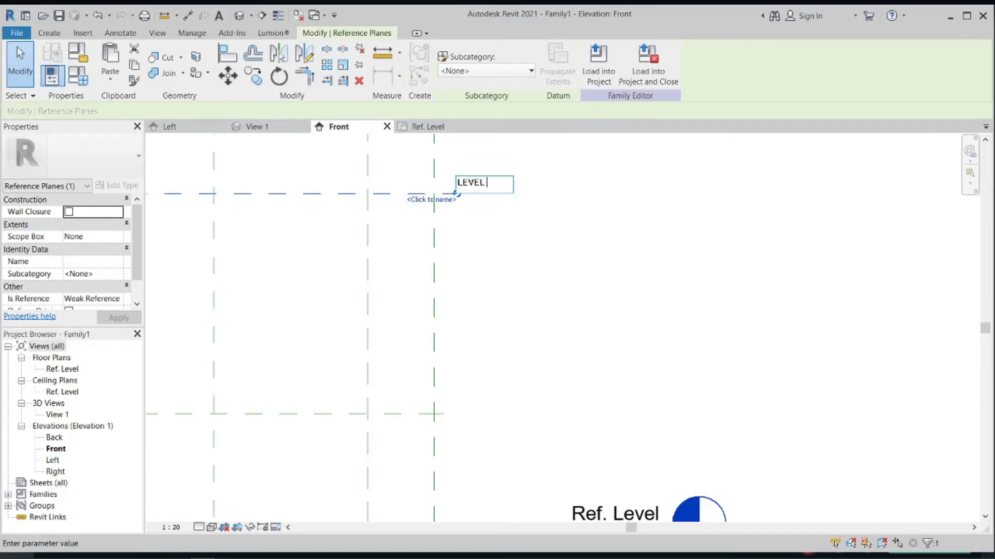
key("Return")
Step: Name the uppermost horizontal reference plane "TOP" and clear the selection
scroll(533, 289, "down", 3)
scroll(501, 298, "up", 3)
left_click(435, 242)
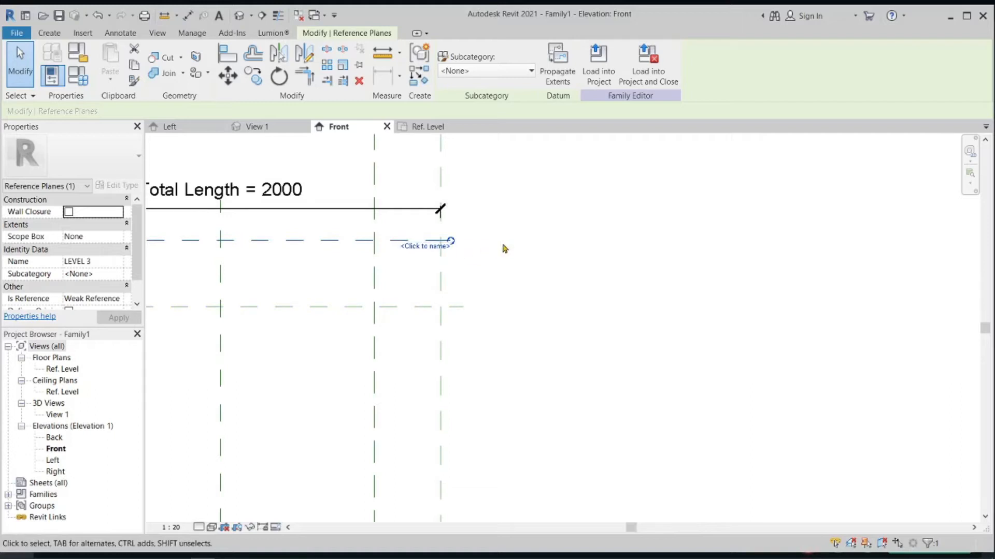
left_click(419, 247)
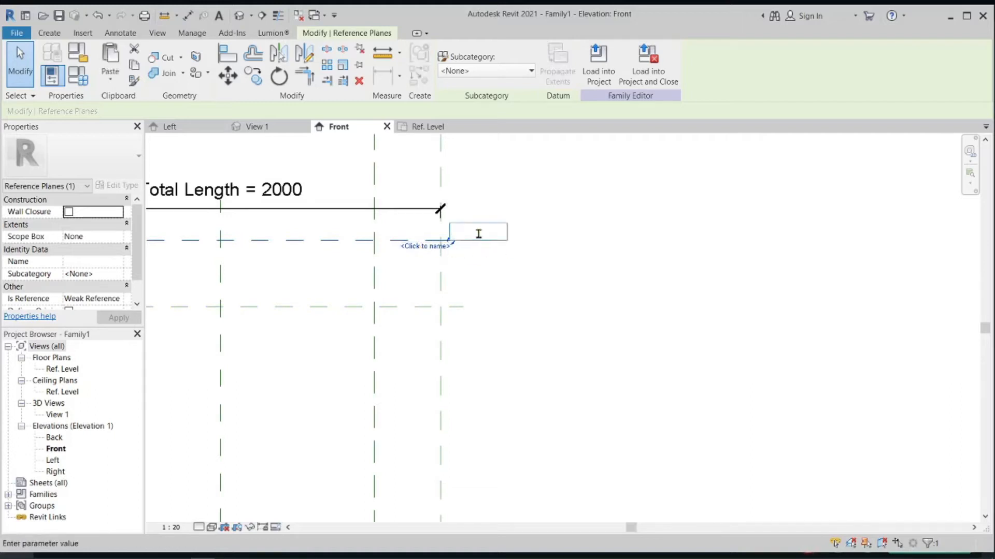
type("TOP")
key("Return")
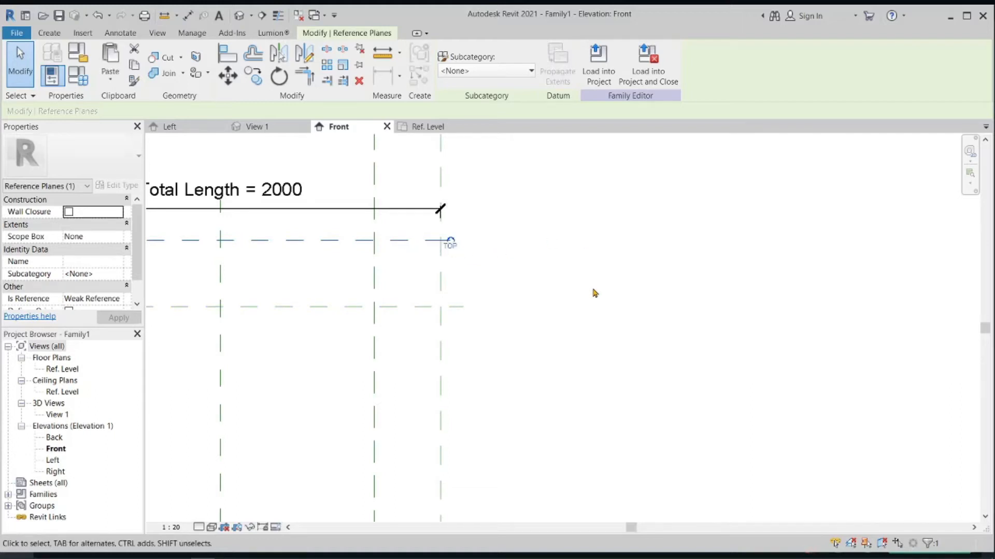
scroll(590, 313, "down", 3)
left_click(635, 272)
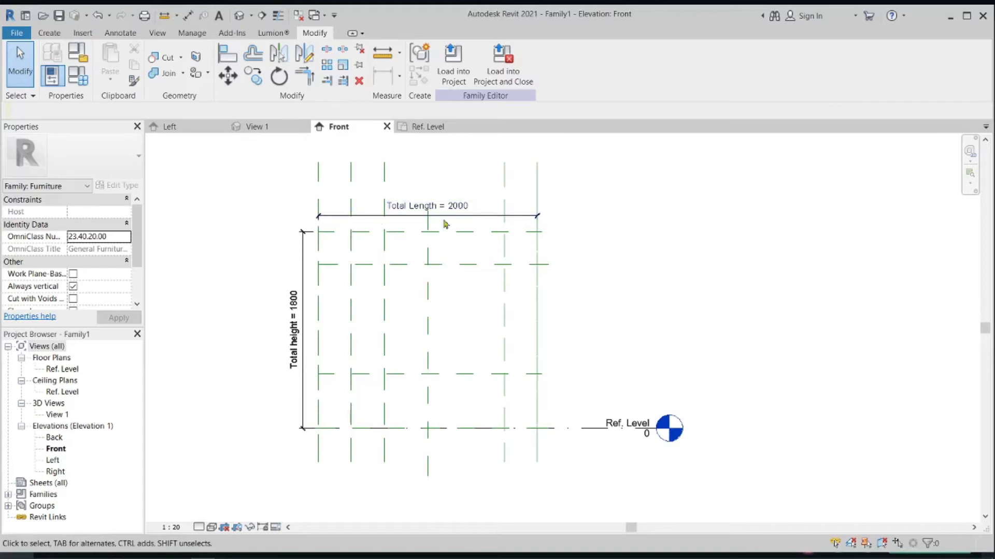
Step: Check the reference planes in the Left elevation, then open the Right elevation
left_click(184, 131)
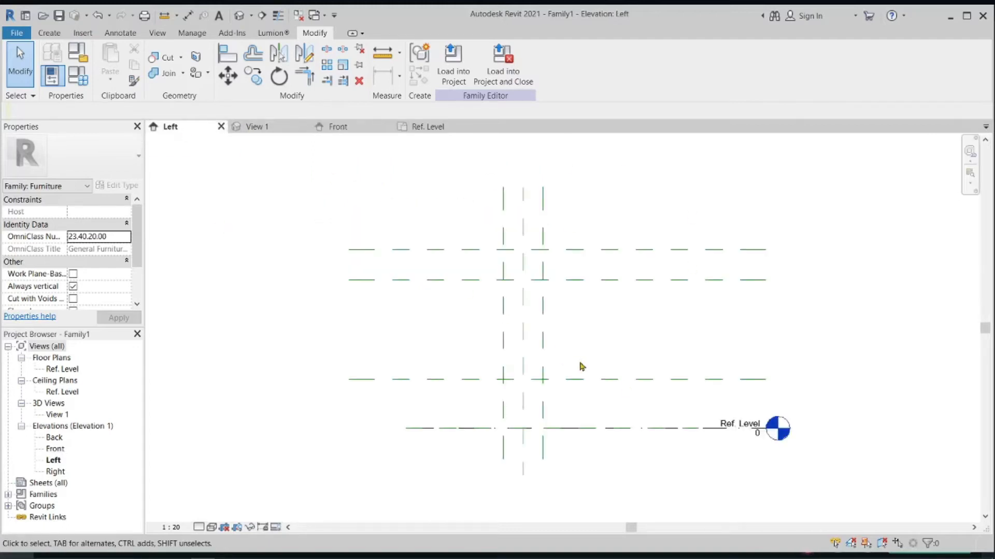
scroll(599, 366, "up", 4)
scroll(430, 228, "down", 2)
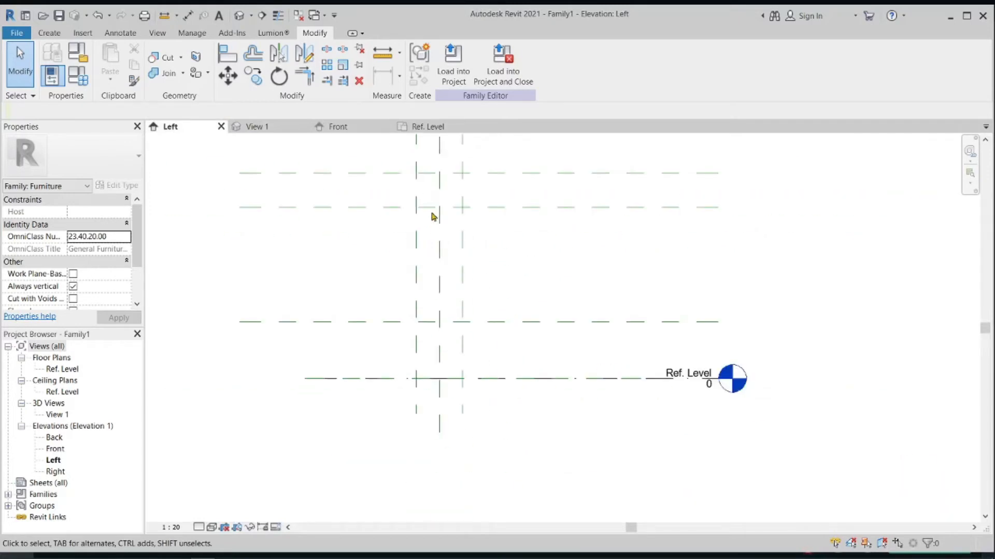
middle_click_drag(557, 271, 535, 303)
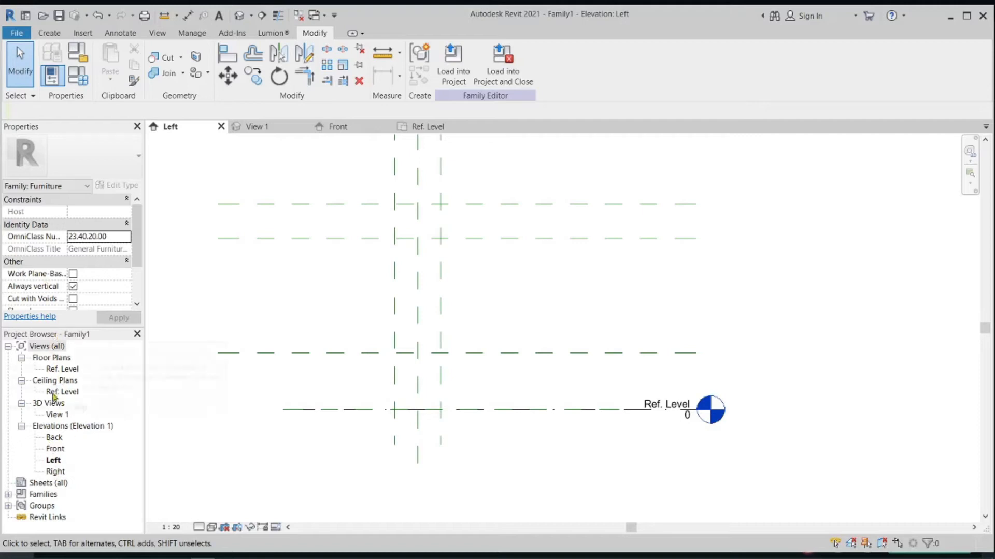
double_click(56, 472)
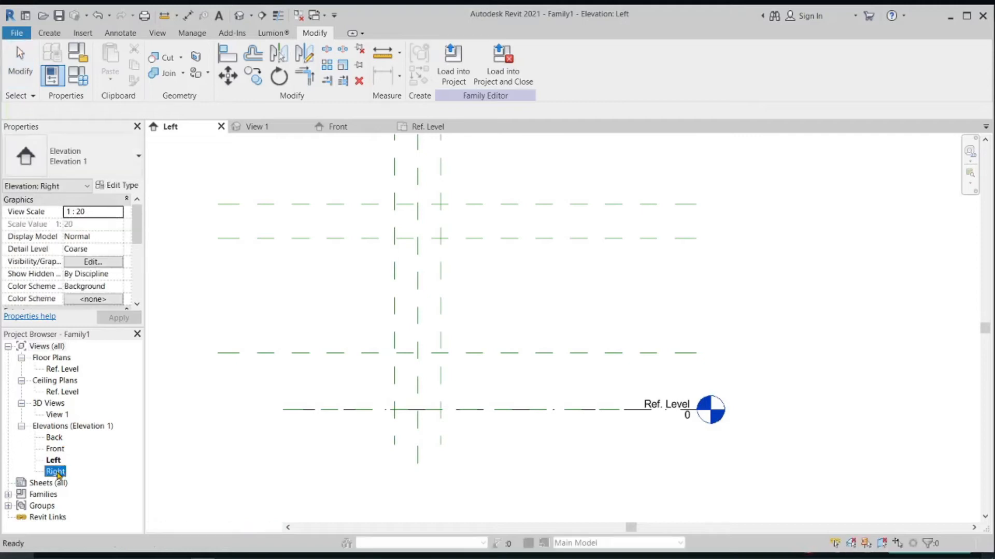
middle_click_drag(688, 345, 514, 290)
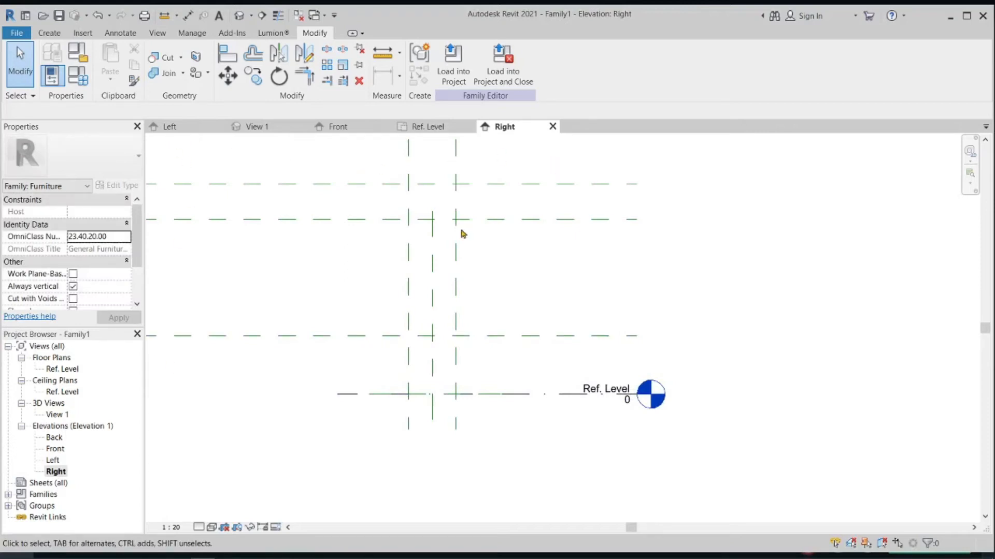
Step: Draw three short horizontal reference planes across the vertical planes, along the TOP, LEVEL 3 and LEVEL 2 planes in the Right elevation
left_click(58, 35)
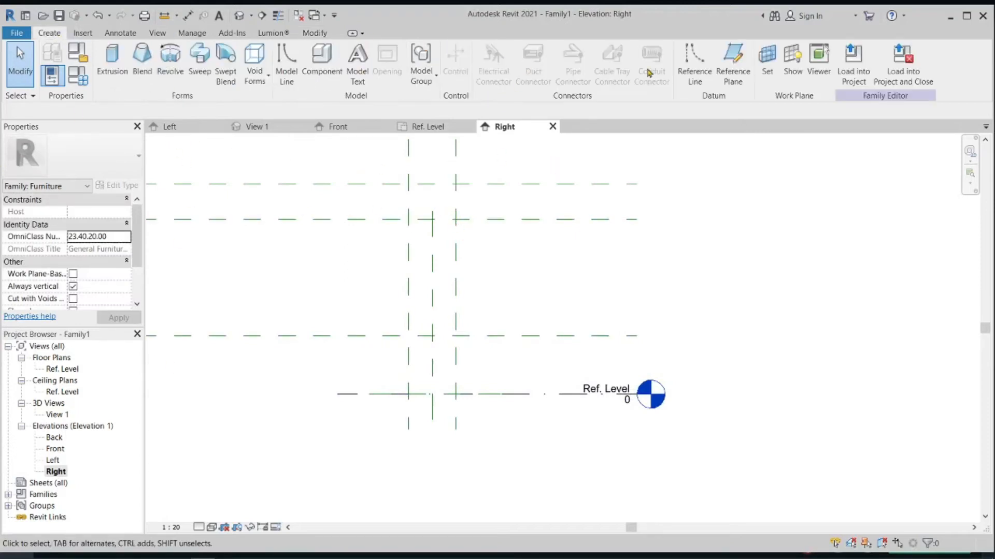
left_click(732, 64)
scroll(409, 169, "up", 2)
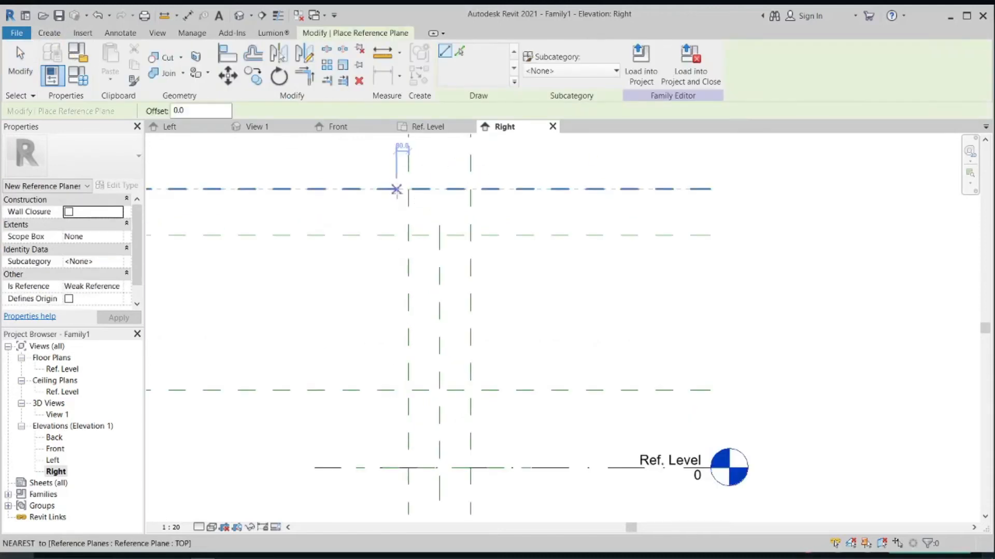
left_click(396, 190)
left_click(497, 190)
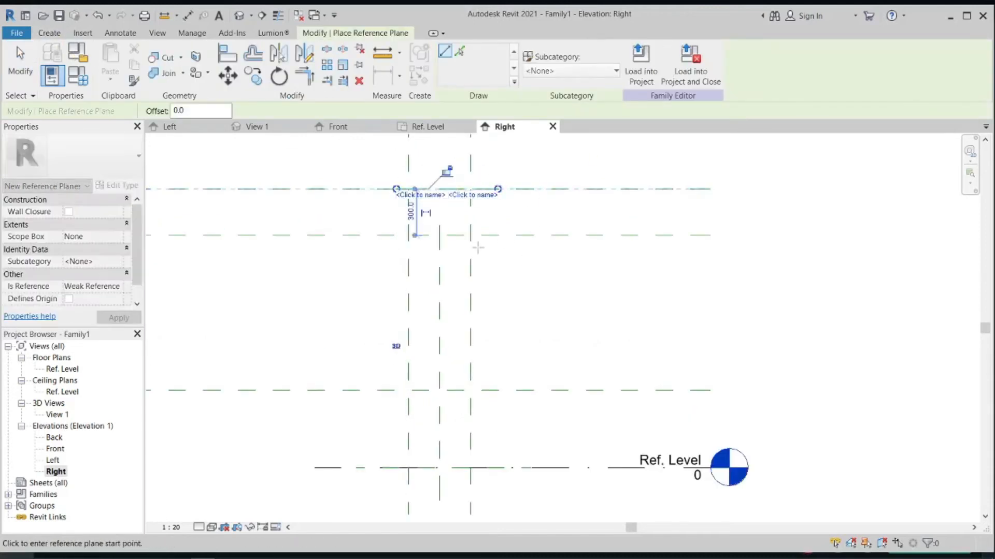
left_click(503, 236)
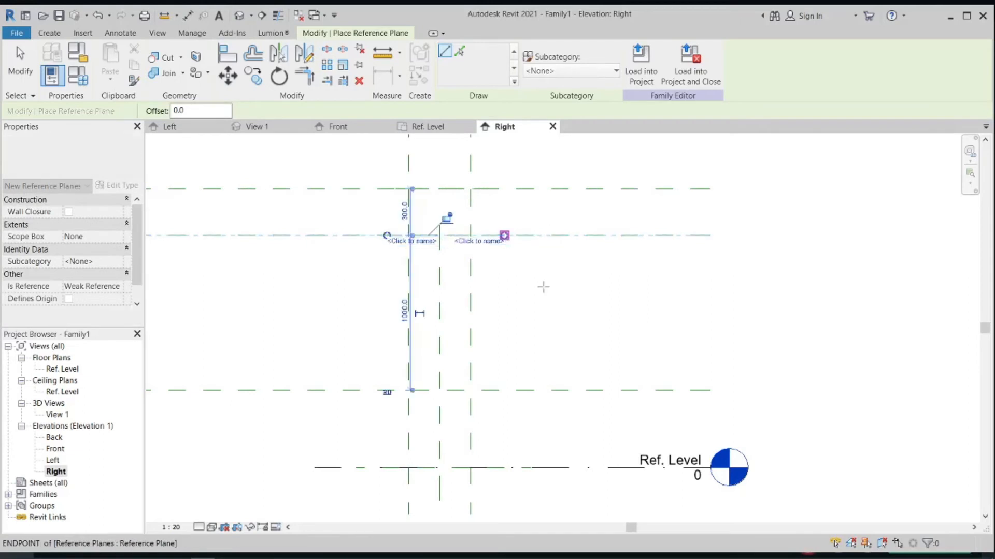
left_click(386, 390)
left_click(492, 390)
Step: Draw vertical reference planes over both outer vertical planes, from above TOP to just below Ref. Level
scroll(538, 358, "down", 2)
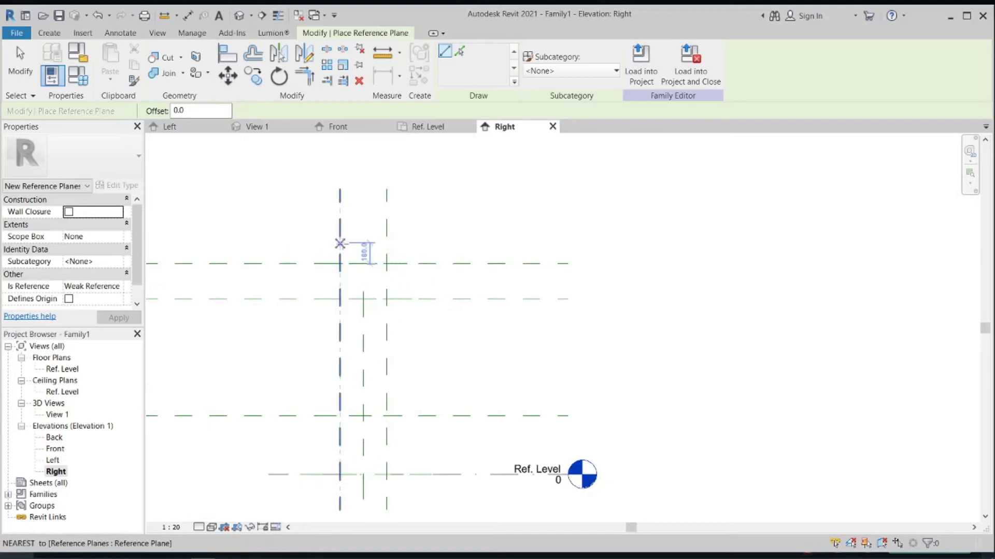
left_click(339, 243)
left_click(339, 483)
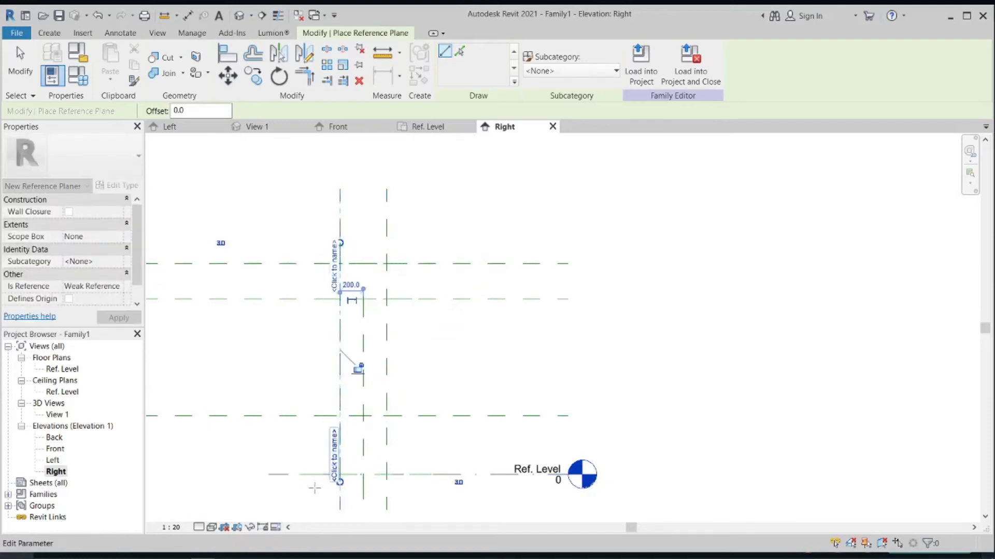
left_click(388, 232)
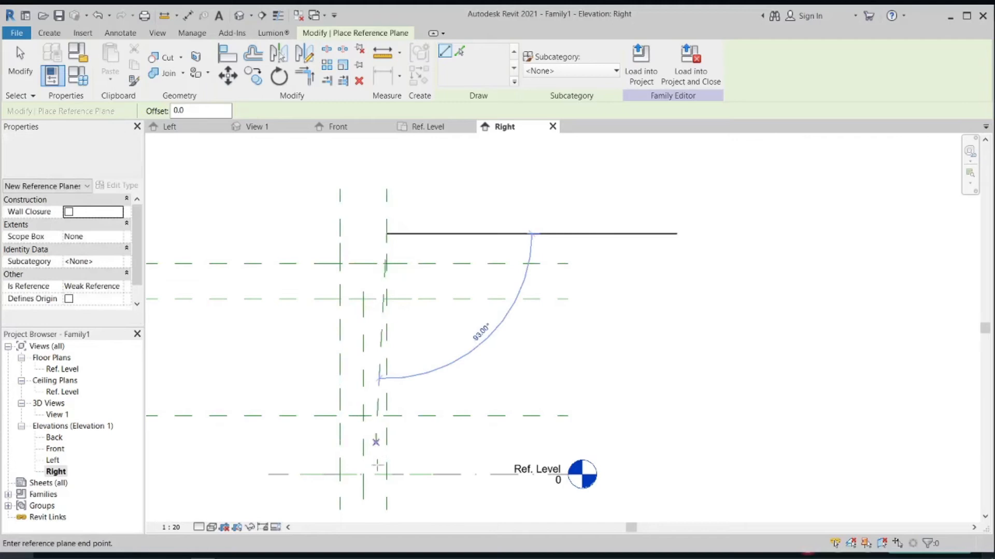
left_click(386, 482)
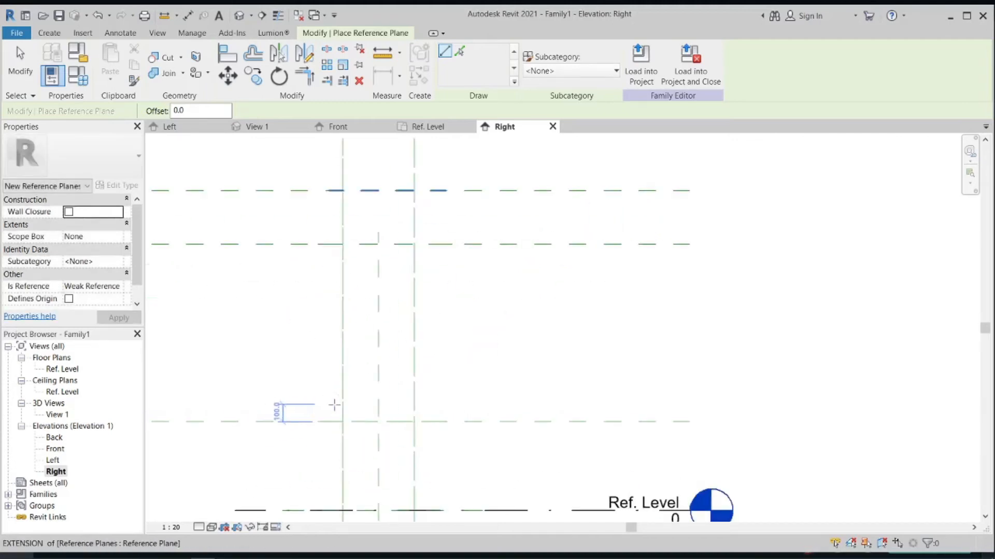
Step: Draw a vertical reference plane from LEVEL 3 down to LEVEL 2, 100 mm to the right of the centre plane
scroll(373, 352, "up", 3)
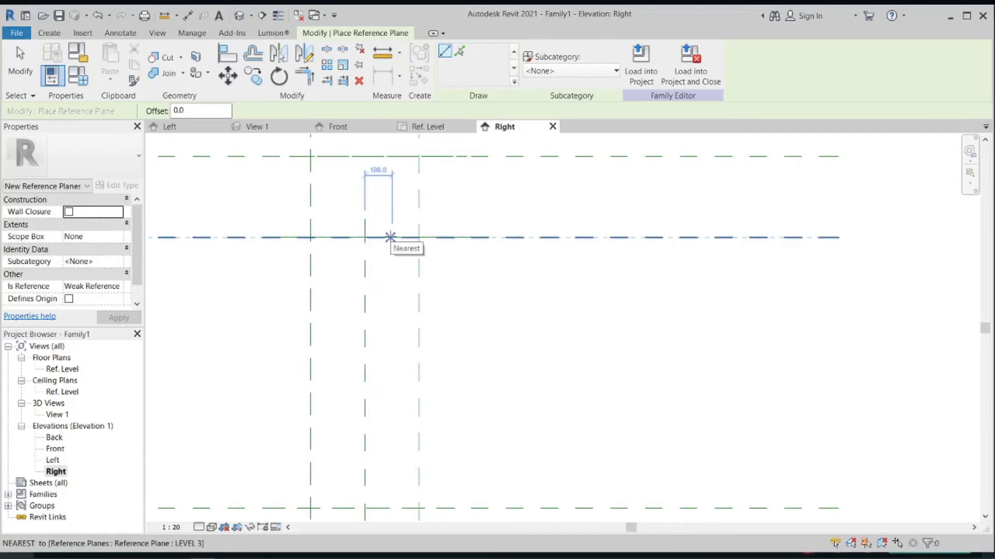
left_click(390, 236)
middle_click_drag(404, 425, 402, 342)
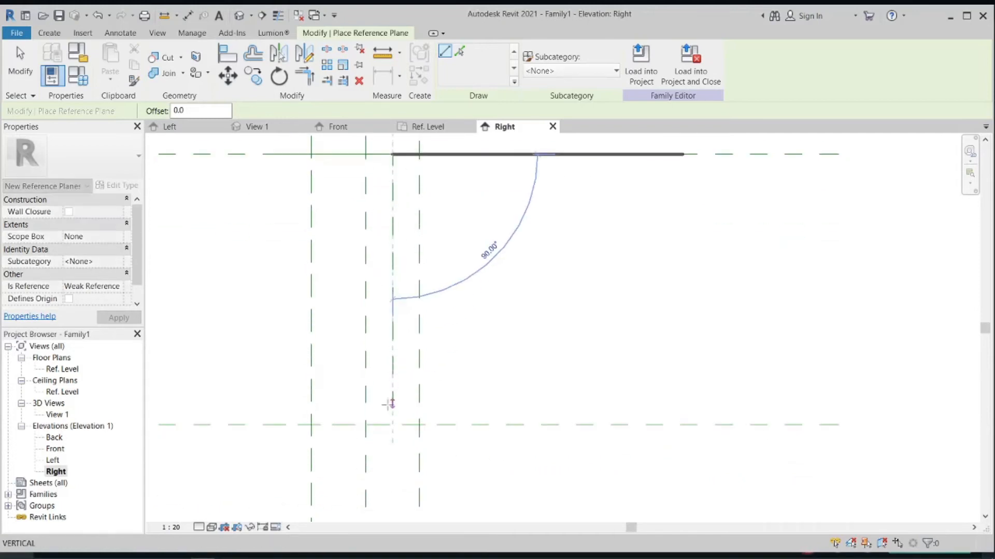
left_click(392, 425)
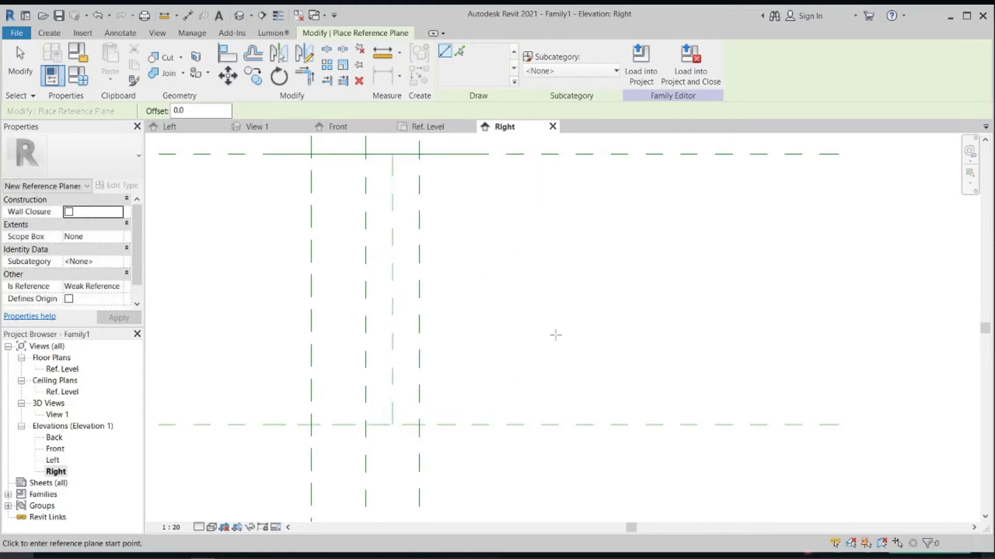
scroll(339, 228, "down", 1)
middle_click_drag(355, 234, 361, 305)
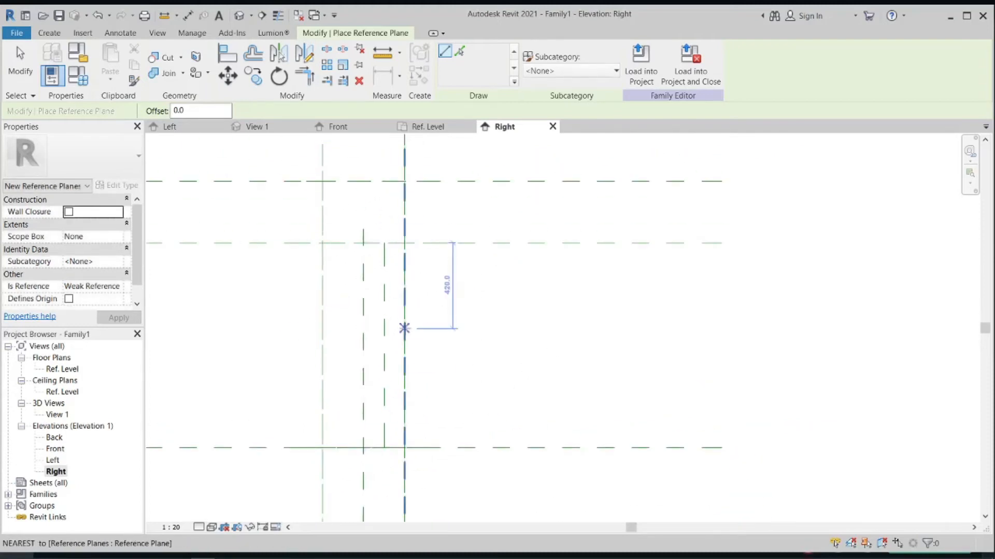
Step: In the Left elevation, trace a reference plane over the intermediate vertical plane between LEVEL 3 and LEVEL 2
left_click(176, 129)
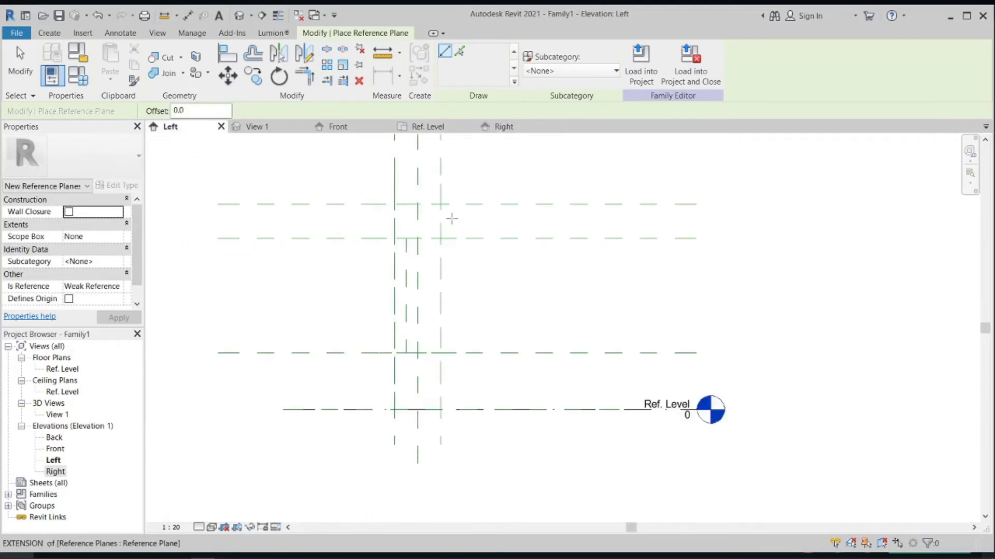
scroll(452, 223, "up", 2)
left_click(373, 218)
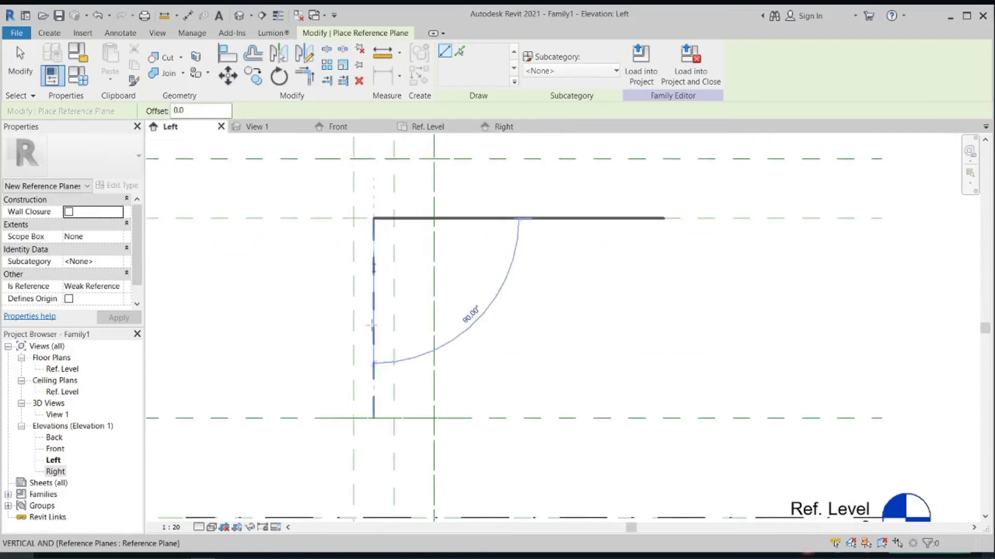
left_click(373, 418)
middle_click_drag(446, 327, 438, 408)
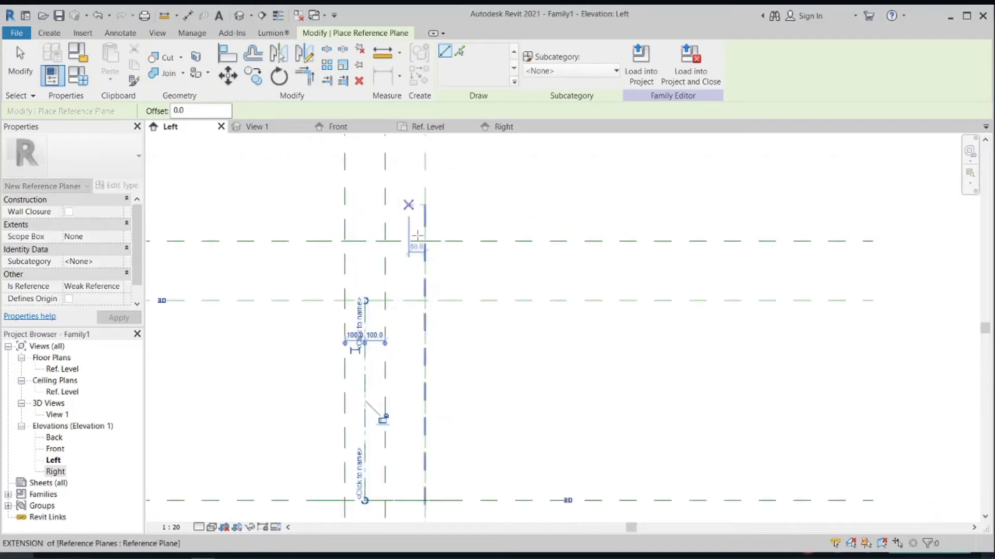
Step: Draw vertical reference planes over both outer vertical planes, ending just below Ref. Level, and leave the Reference Plane command
left_click(425, 241)
middle_click_drag(426, 322, 449, 161)
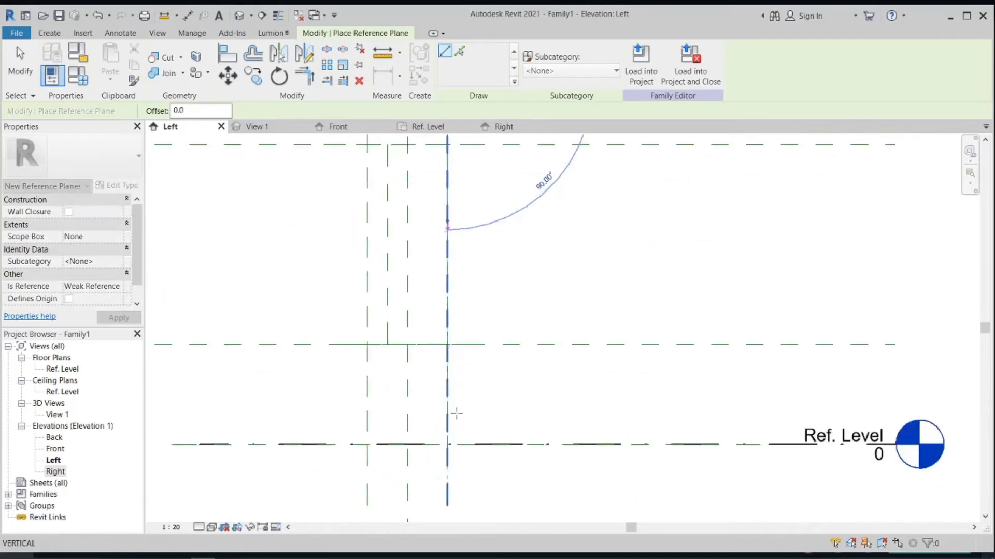
left_click(448, 452)
middle_click_drag(373, 145, 379, 196)
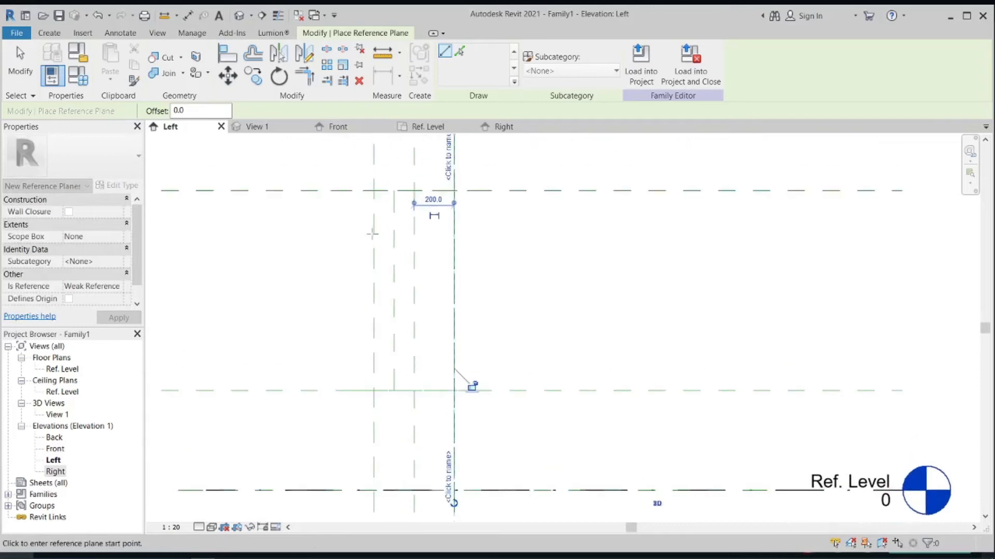
left_click(375, 167)
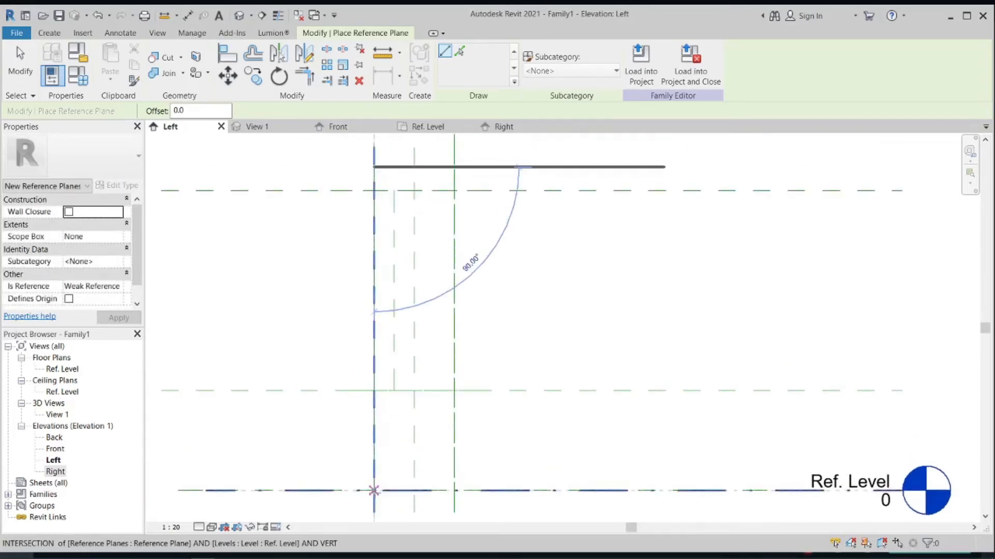
left_click(374, 503)
scroll(629, 273, "down", 3)
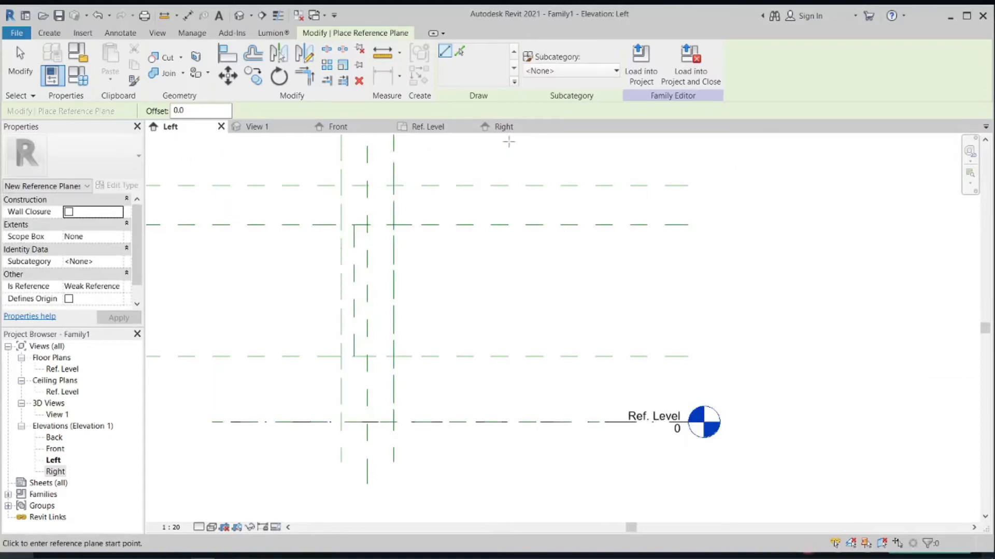
middle_click_drag(223, 146, 237, 281)
key("Escape")
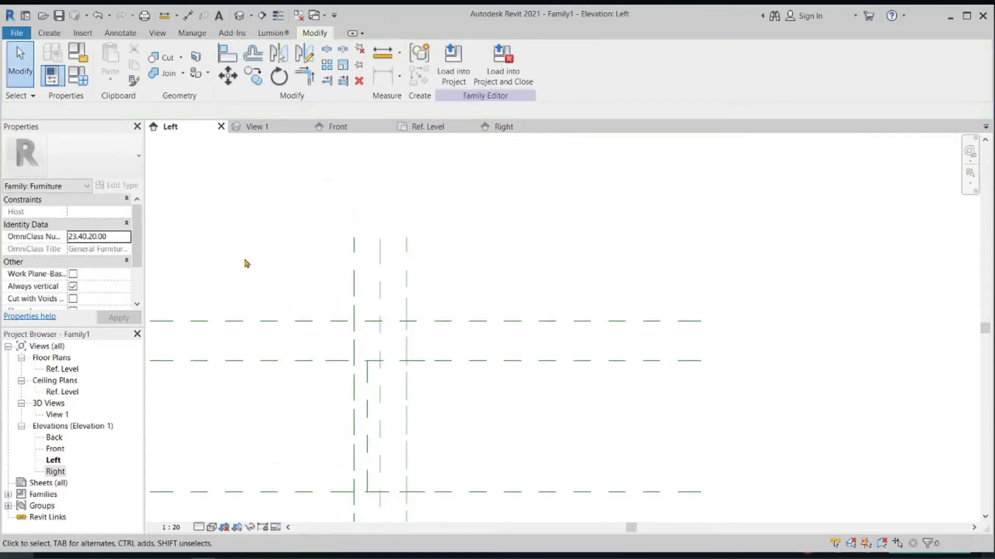
Step: Place an aligned dimension between the two outer vertical reference planes, above the TOP plane
key("d")
key("i")
scroll(393, 313, "up", 2)
left_click(321, 313)
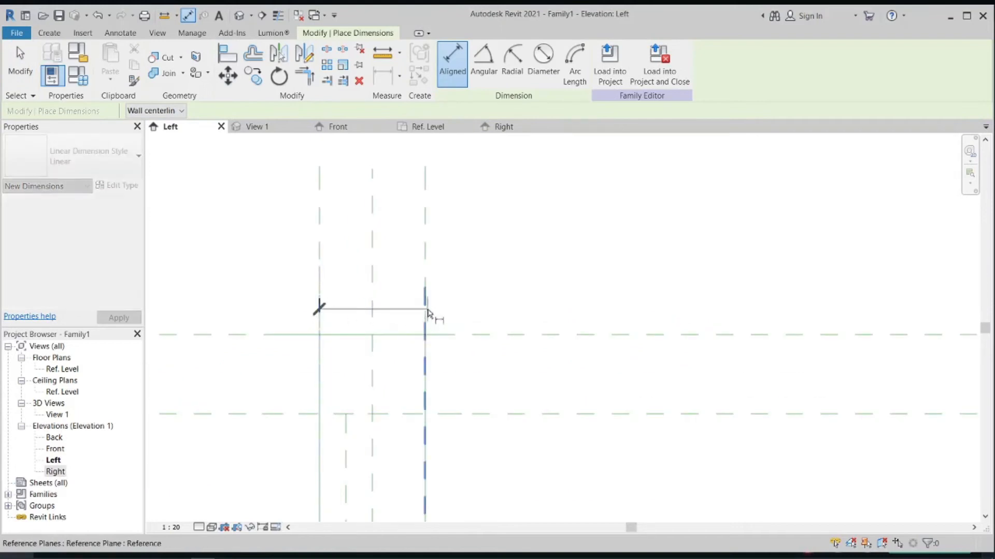
left_click(426, 313)
left_click(422, 299)
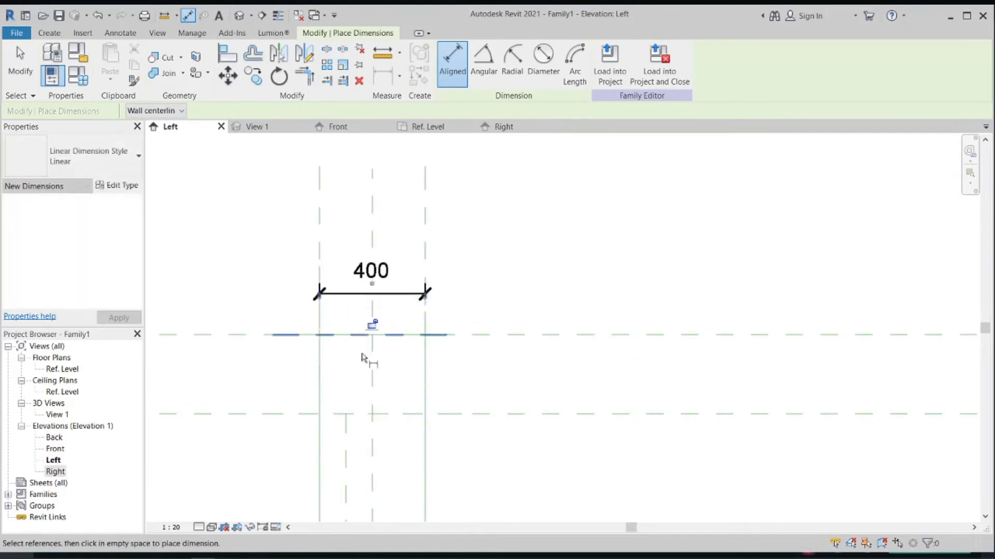
key("Escape")
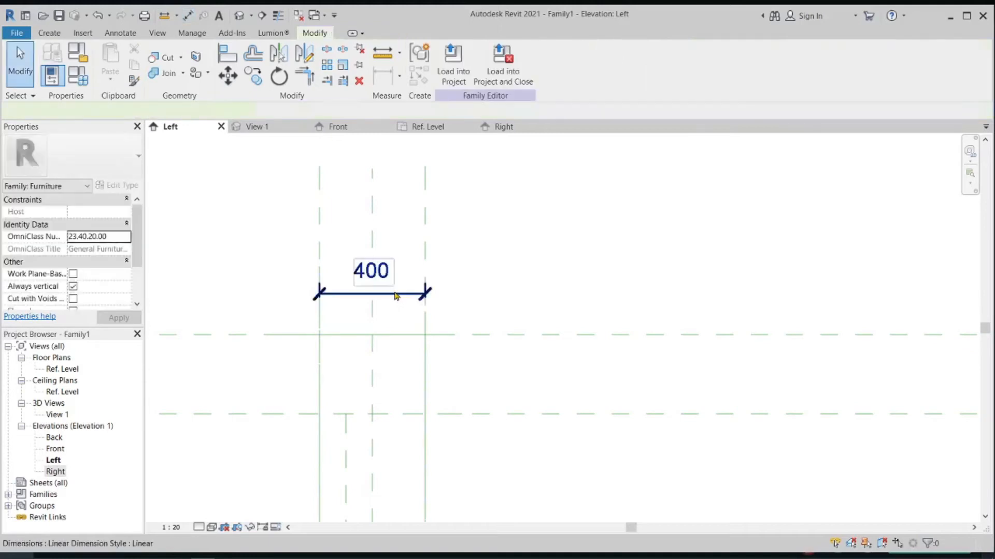
Step: Label the dimension between the outer vertical planes with the existing Total width parameter
left_click(396, 297)
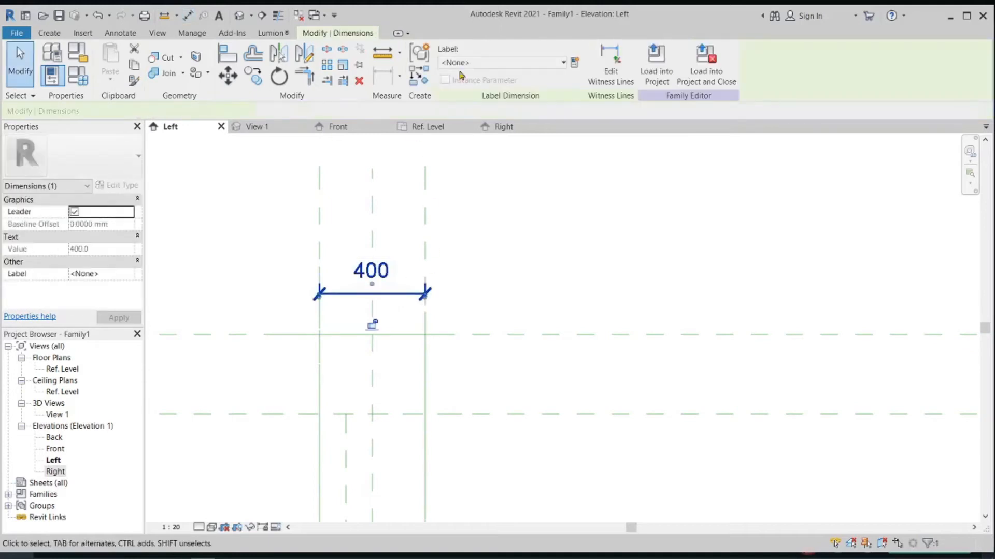
left_click(560, 64)
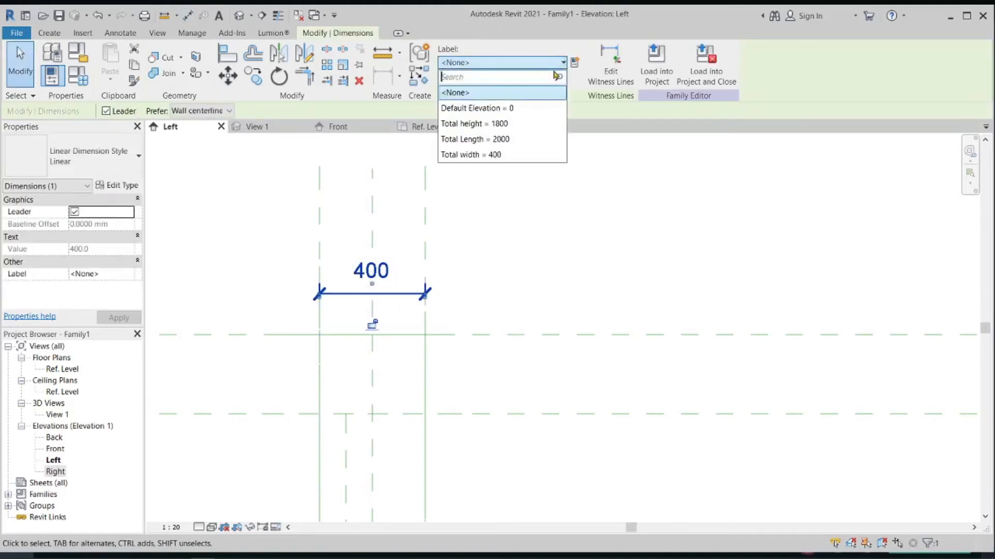
left_click(506, 155)
left_click(444, 224)
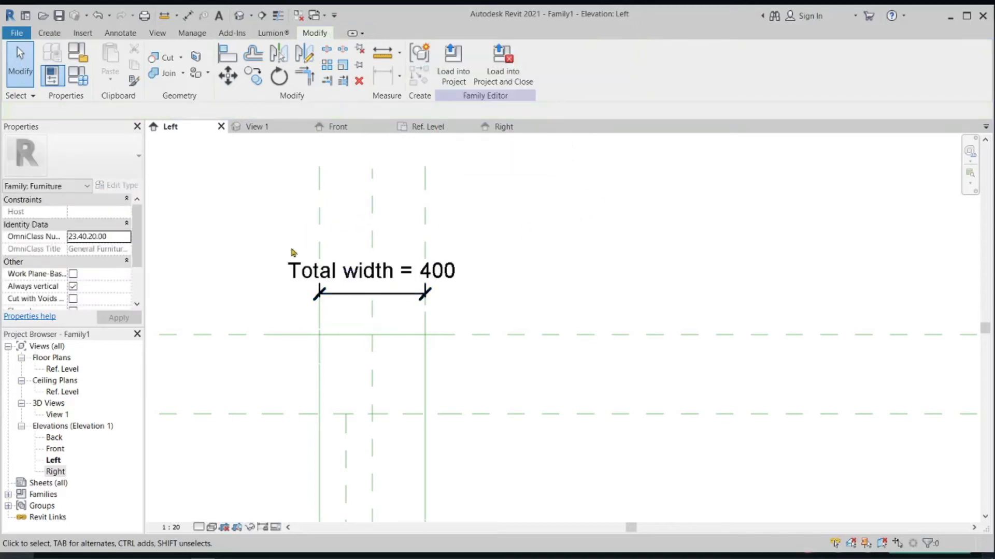
Step: Place an aligned vertical dimension from the TOP plane to Ref. Level, to the left of the outer vertical plane
scroll(291, 252, "down", 3)
key("d")
key("i")
left_click(325, 288)
middle_click_drag(324, 507, 373, 322)
scroll(372, 311, "down", 1)
left_click(372, 369)
middle_click_drag(347, 283, 344, 356)
left_click(342, 350)
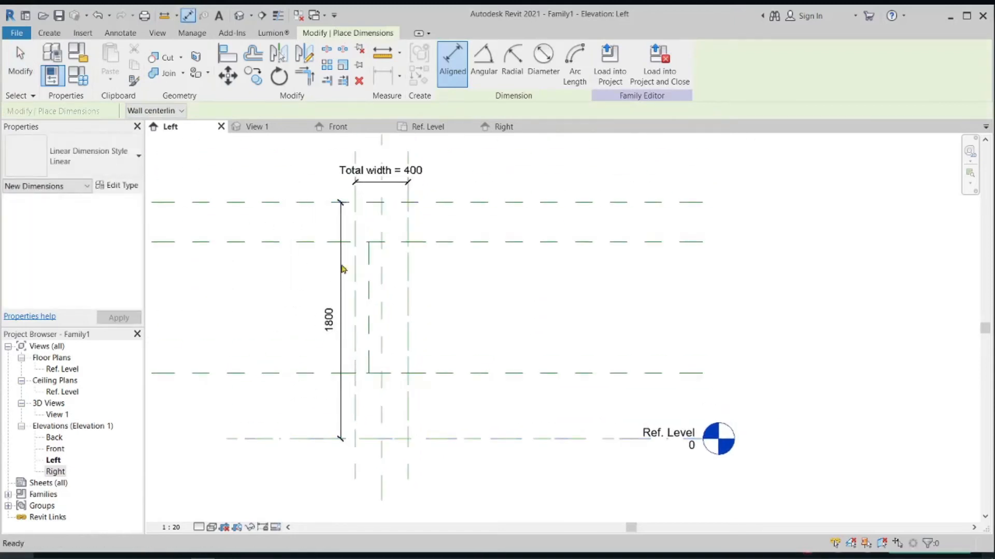
key("Escape")
key("Escape")
Step: Label the overall vertical dimension in the Left elevation with the existing Total height parameter
left_click(341, 290)
left_click(561, 63)
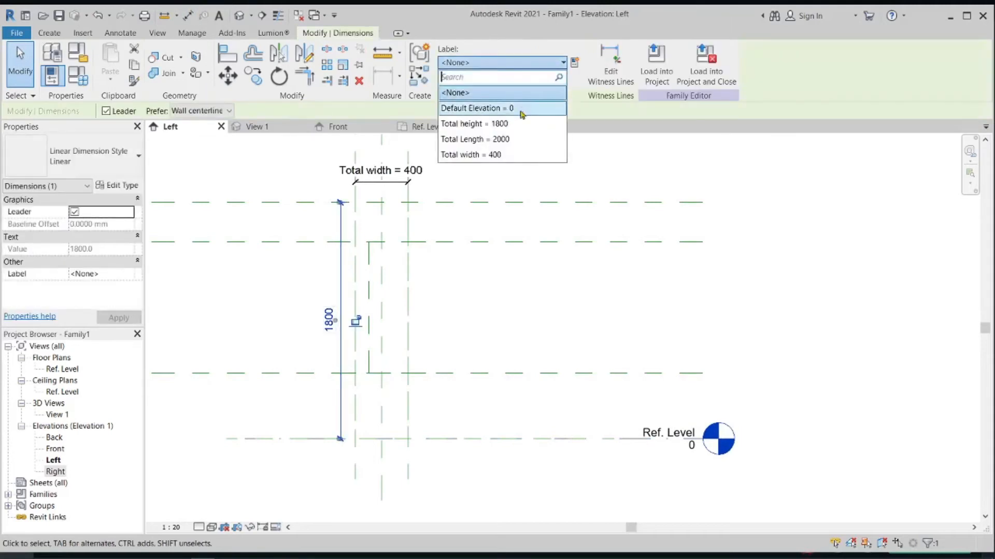
left_click(495, 125)
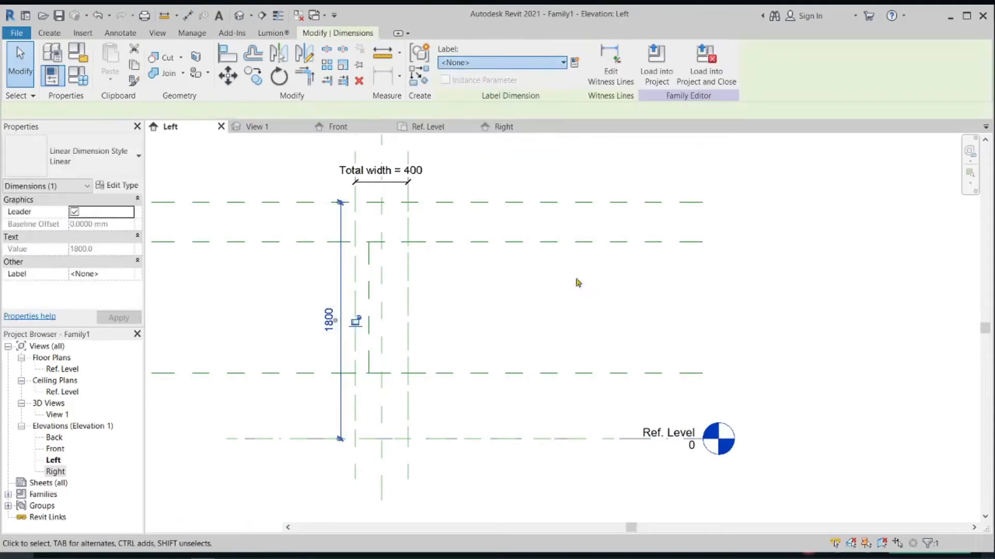
left_click(575, 269)
scroll(389, 229, "down", 2)
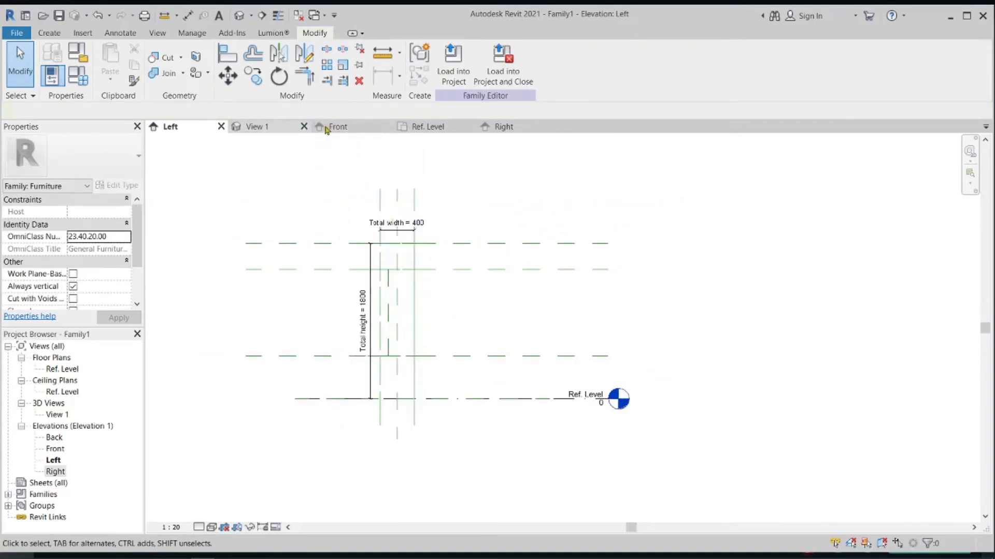
Step: In the Ref. Level floor plan, start a rectangular extrusion with its work plane set to Level : Ref. Level
left_click(415, 128)
scroll(474, 283, "down", 1)
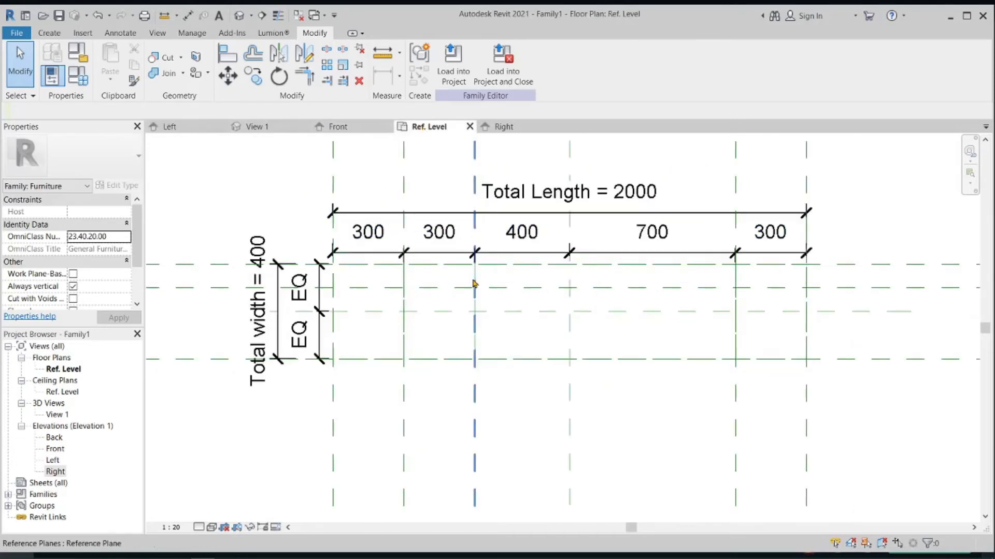
middle_click_drag(474, 284, 399, 285)
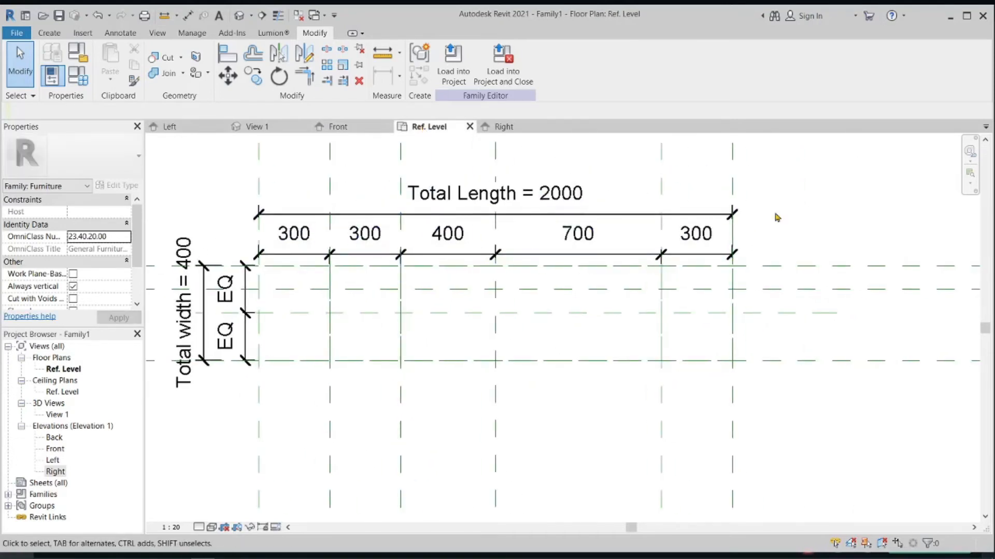
left_click(48, 34)
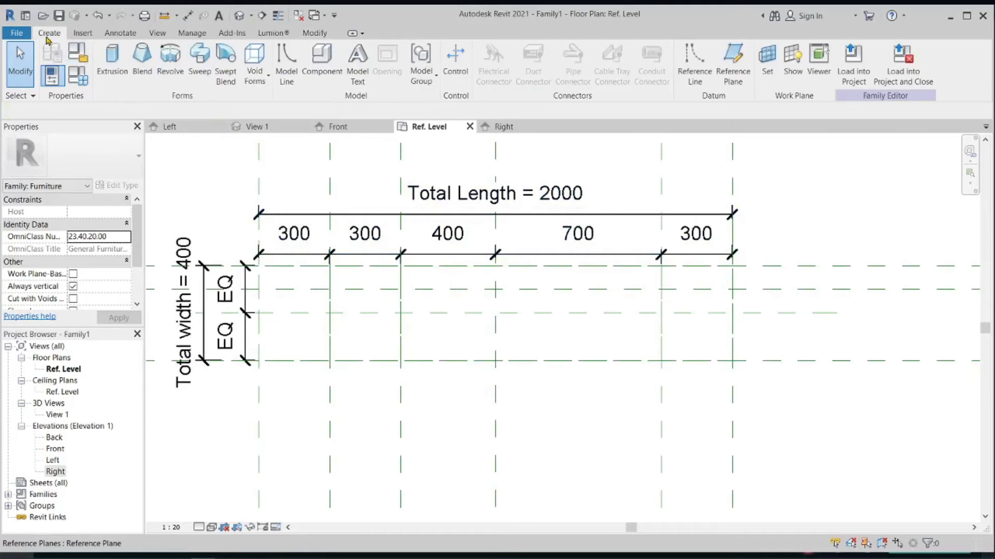
left_click(109, 71)
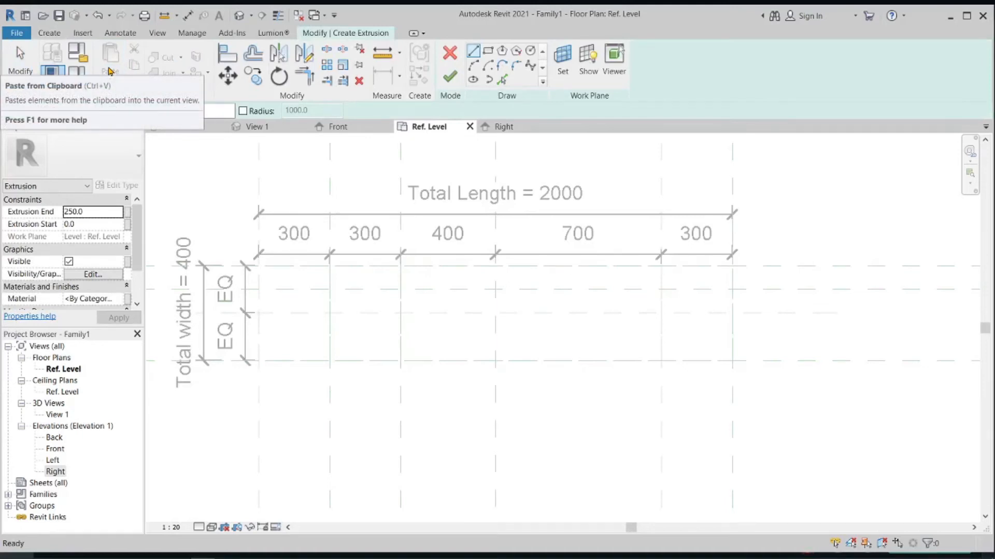
left_click(489, 52)
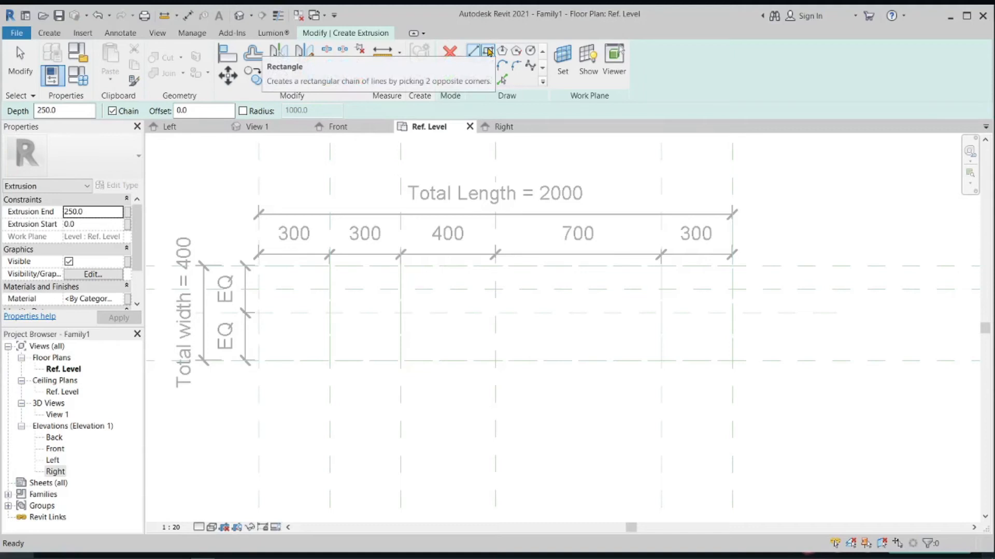
left_click(489, 54)
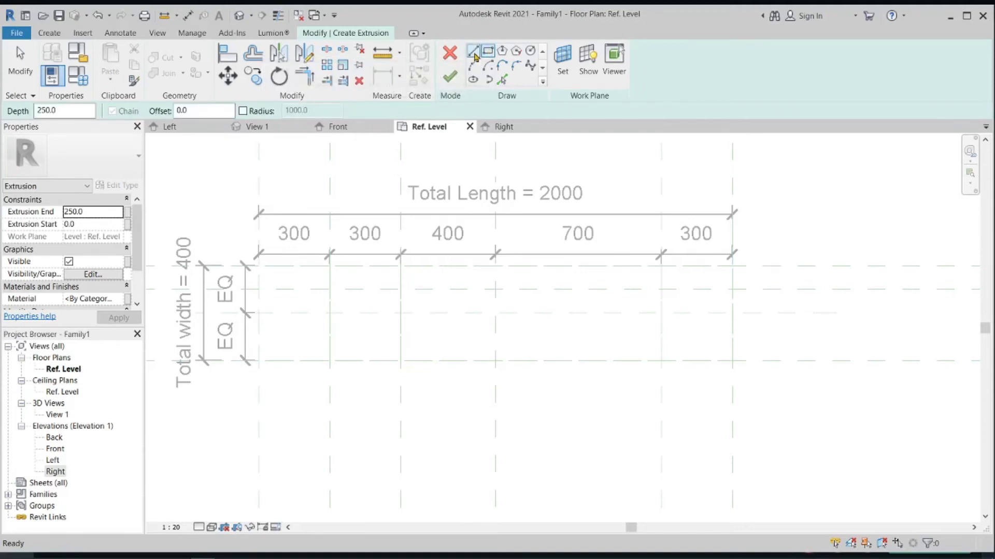
left_click(568, 60)
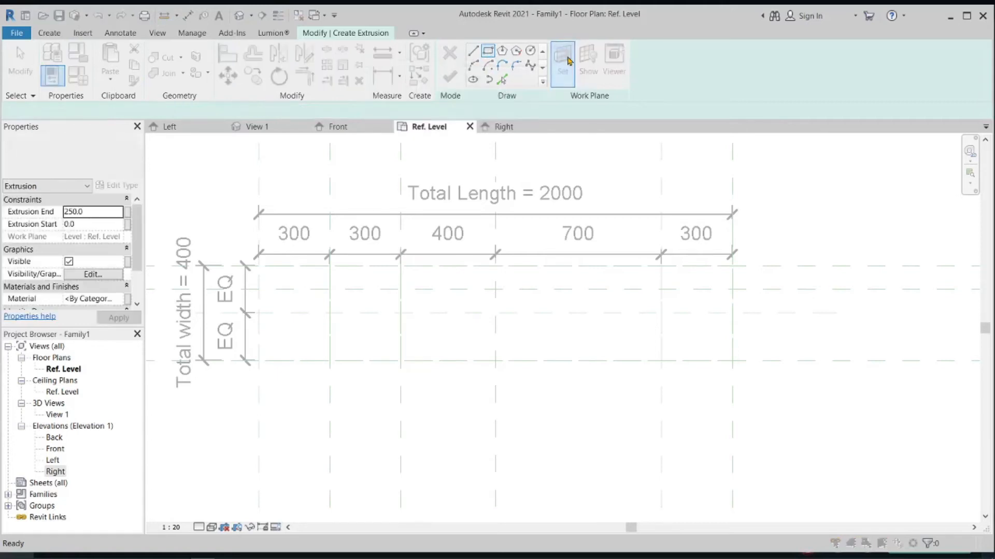
left_click(550, 284)
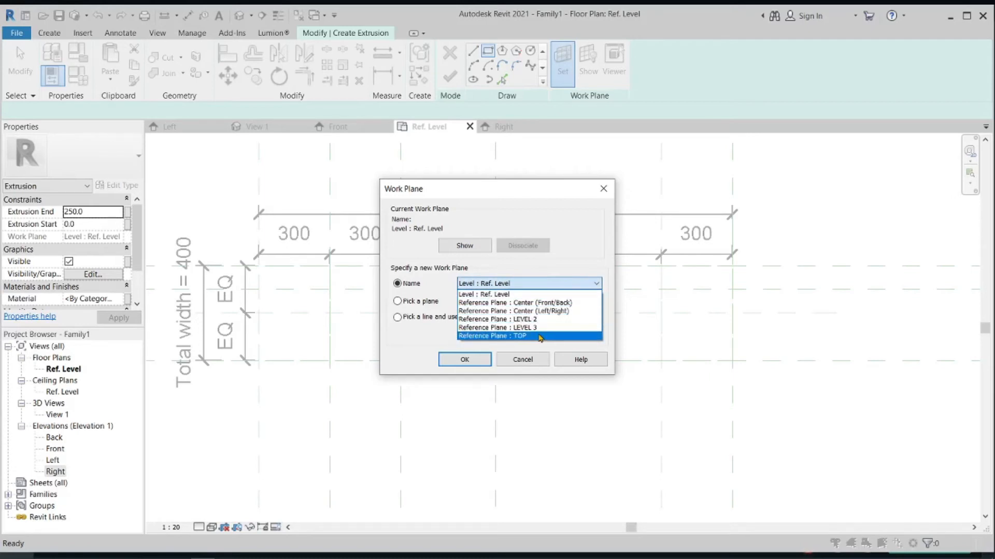
left_click(516, 295)
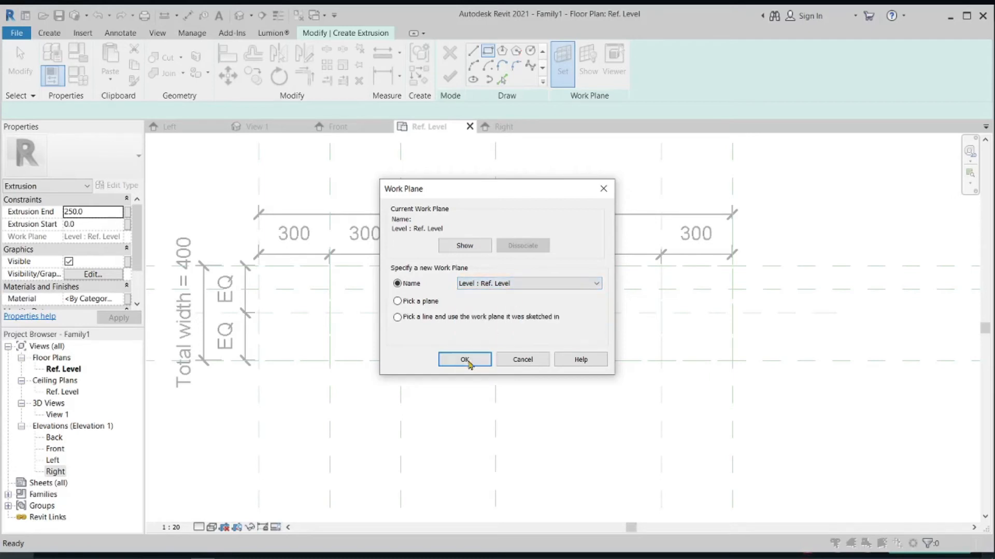
left_click(464, 360)
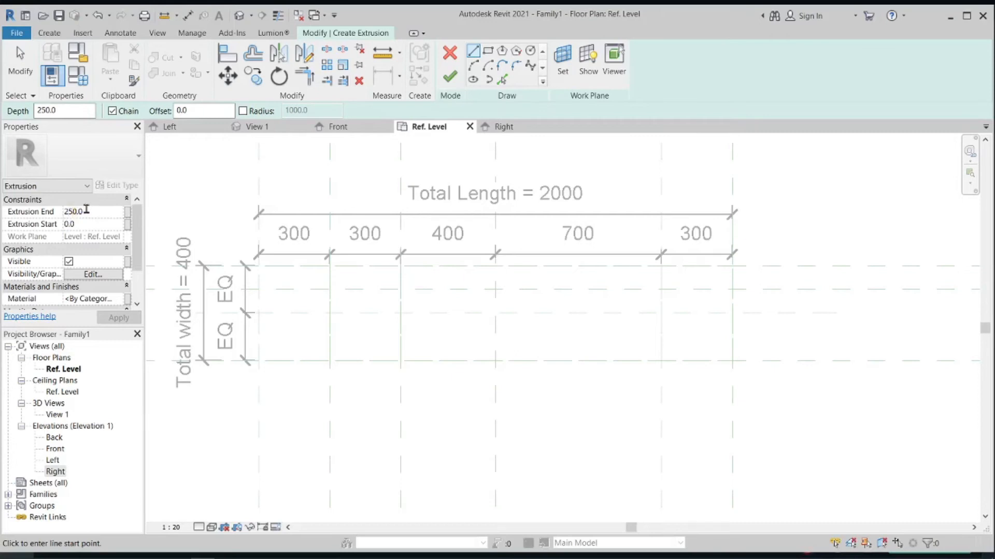
Step: Set the extrusion end to 25 and create the extrusion from a rectangle spanning the outermost reference planes in length and width
key("Delete")
key("Delete")
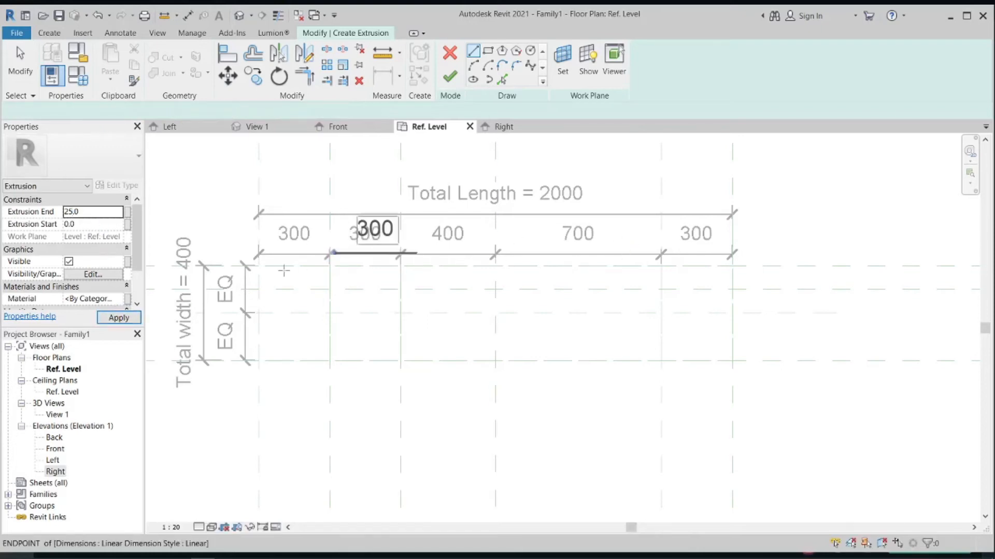
scroll(286, 270, "up", 2)
left_click(238, 263)
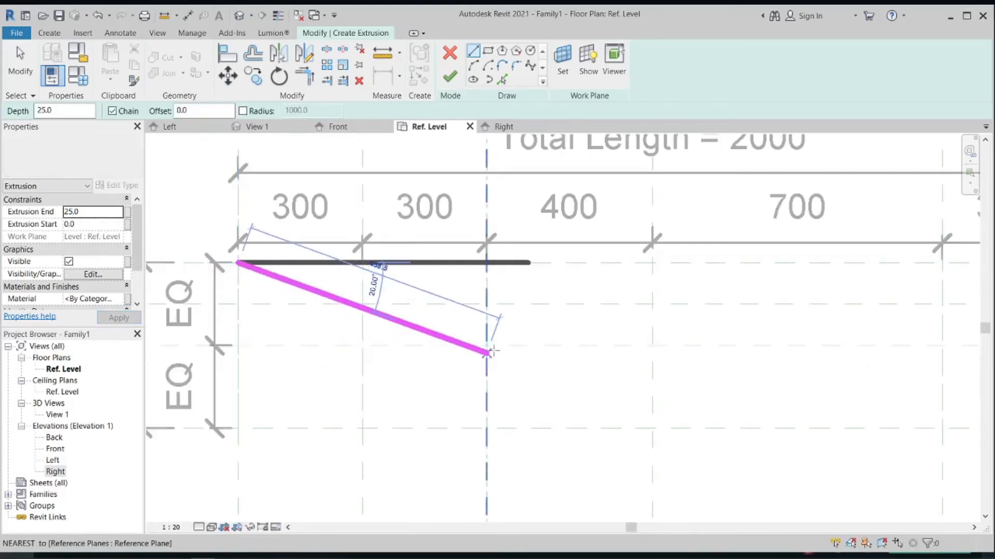
middle_click_drag(493, 355, 422, 293)
left_click(487, 50)
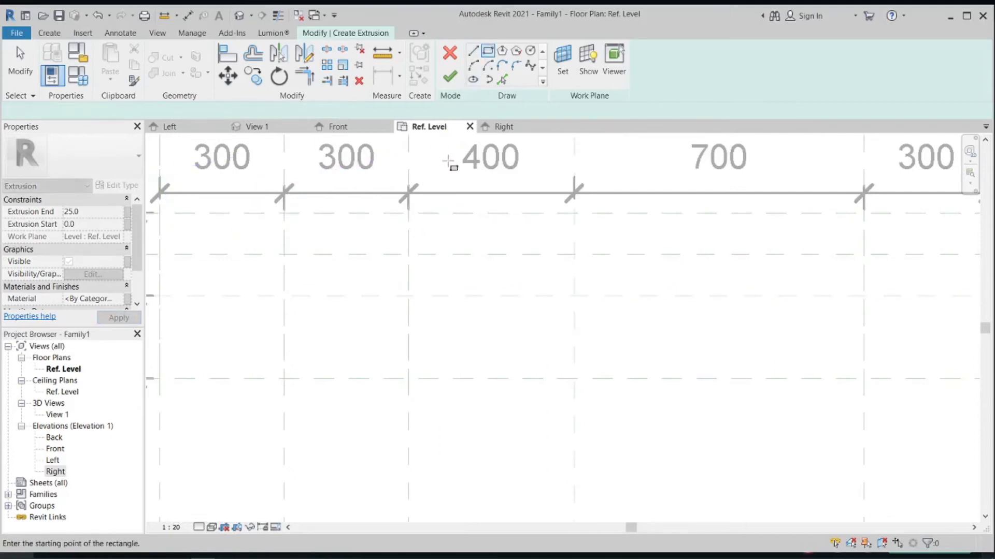
middle_click_drag(254, 171, 291, 230)
left_click(197, 272)
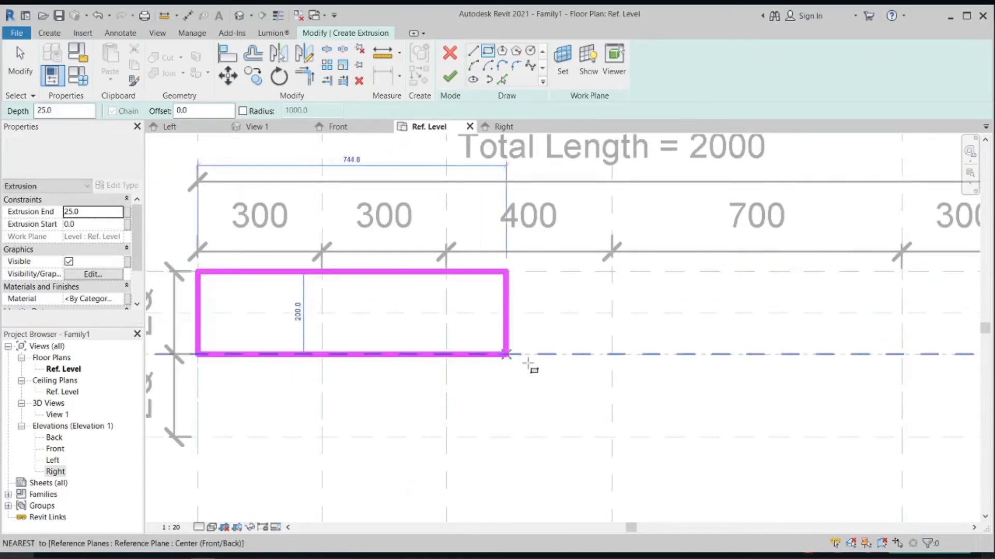
middle_click_drag(528, 362, 326, 266)
left_click(822, 342)
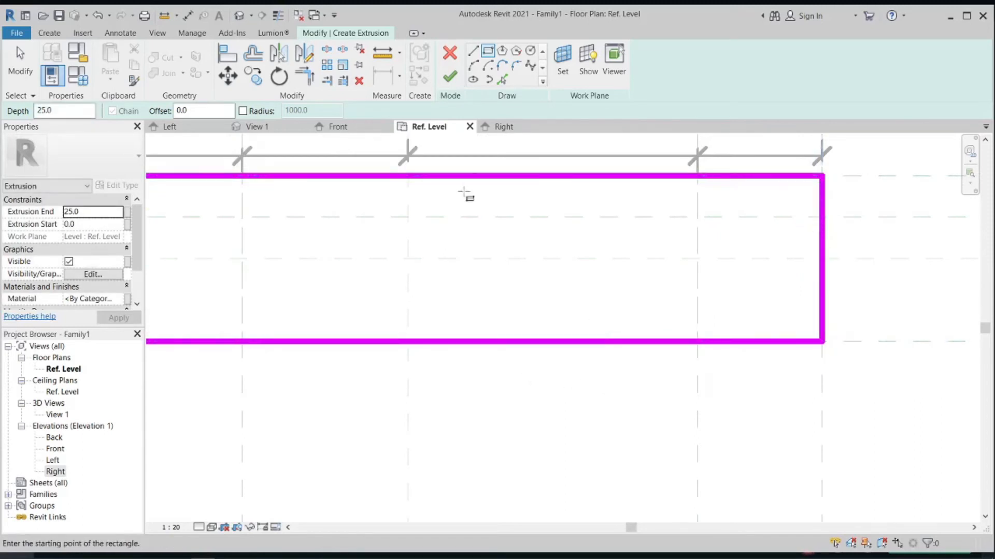
left_click(444, 83)
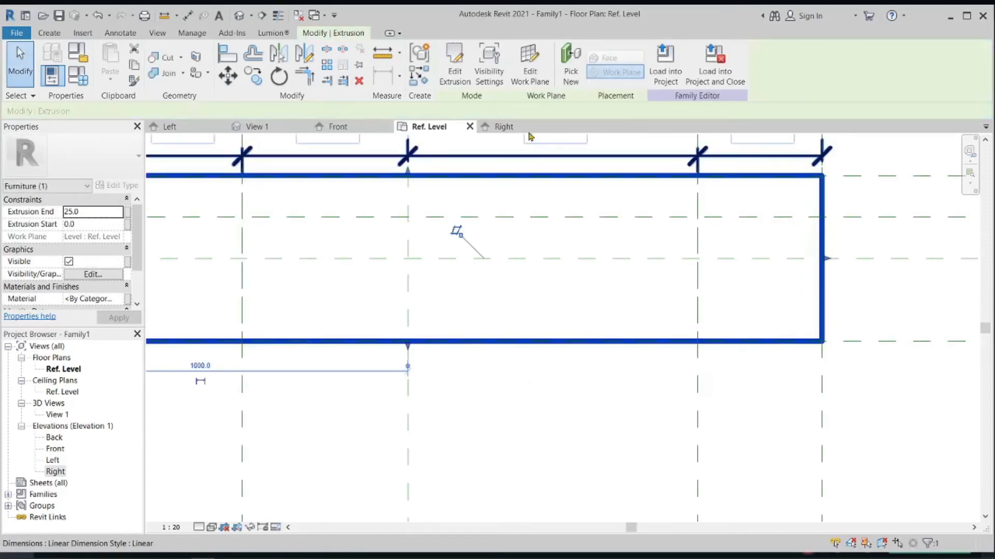
scroll(562, 286, "down", 2)
left_click(562, 286)
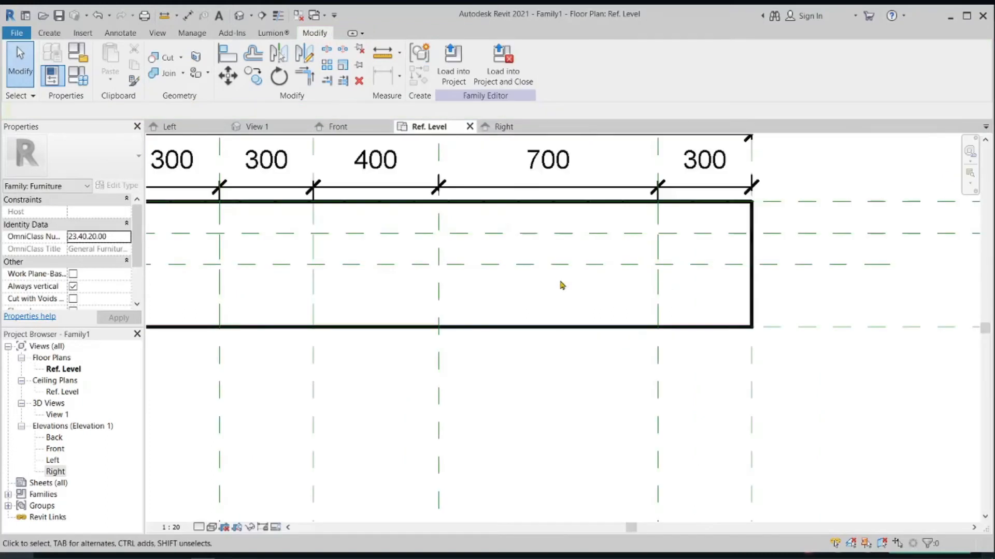
Step: Inspect the bottom panel extrusion from several angles in 3D View 1
left_click(256, 126)
middle_click_drag(619, 263, 588, 293, "shift")
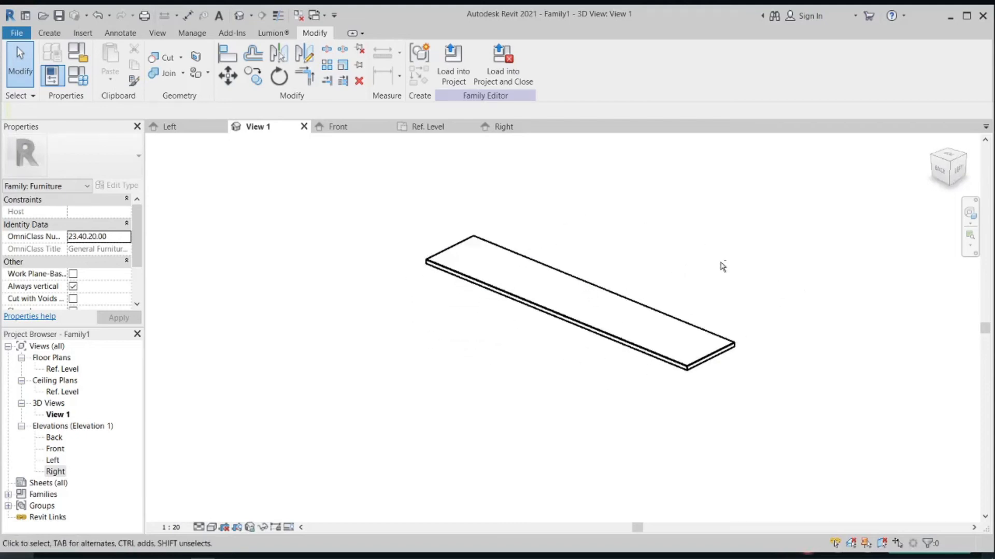
scroll(721, 267, "down", 2)
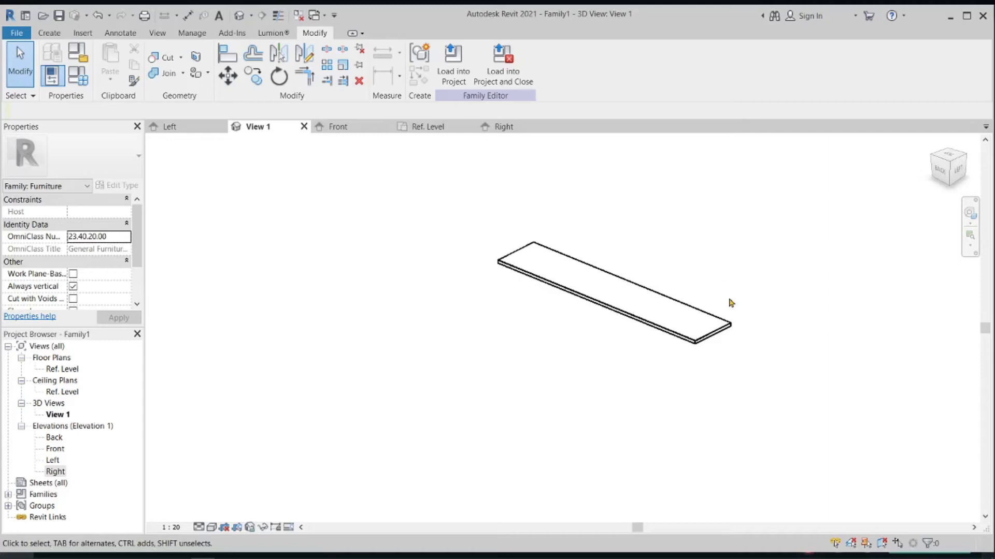
scroll(730, 303, "up", 2)
middle_click_drag(728, 297, 705, 240, "shift")
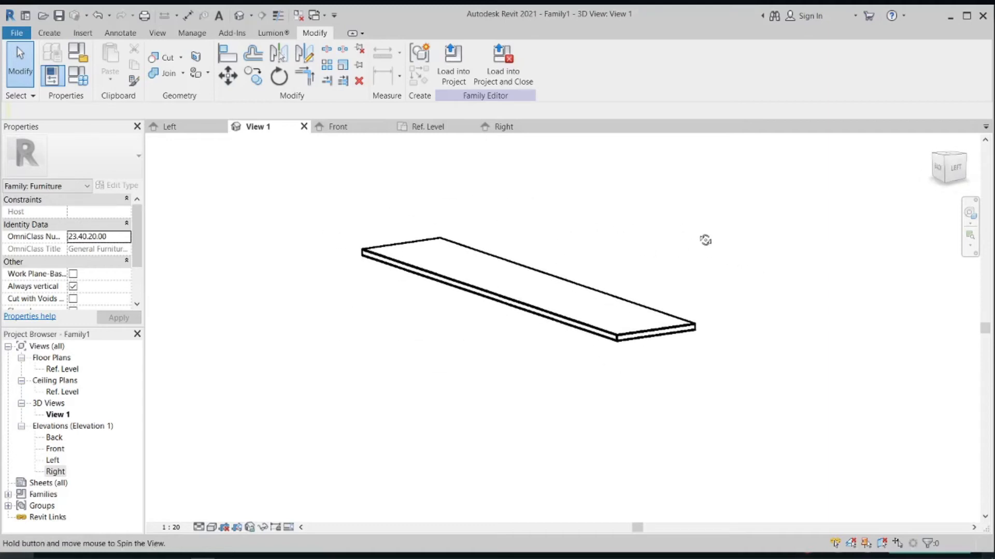
Step: Back in the Ref. Level floor plan, start a second rectangular extrusion with Reference Plane : LEVEL 2 as its work plane
left_click(422, 126)
scroll(573, 289, "down", 3)
scroll(573, 289, "down", 1)
middle_click_drag(573, 289, 499, 302)
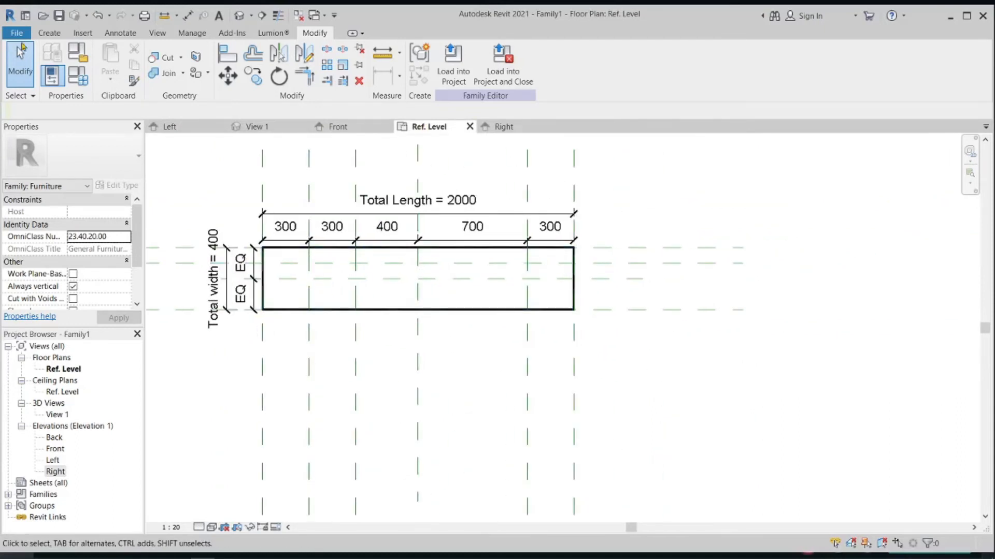
left_click(50, 33)
left_click(109, 64)
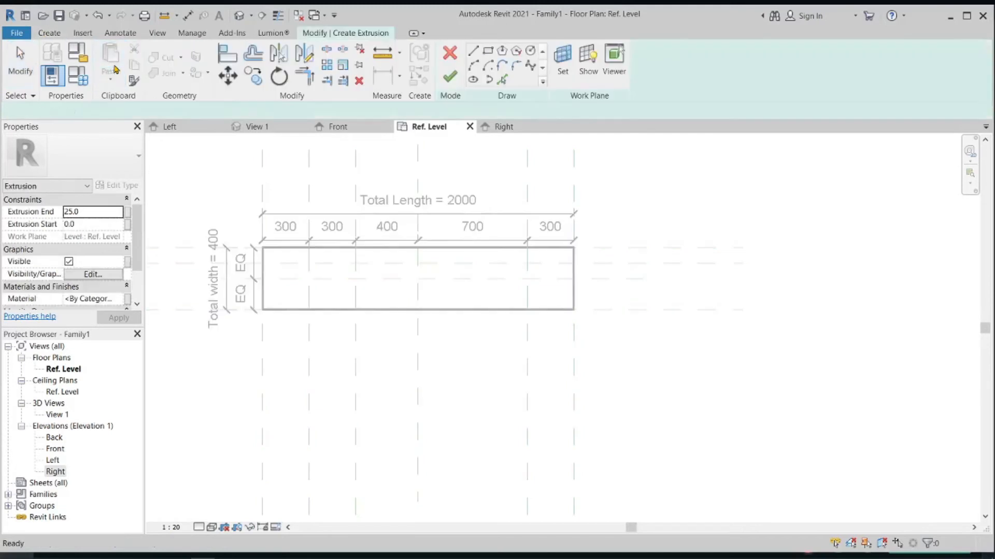
left_click(488, 53)
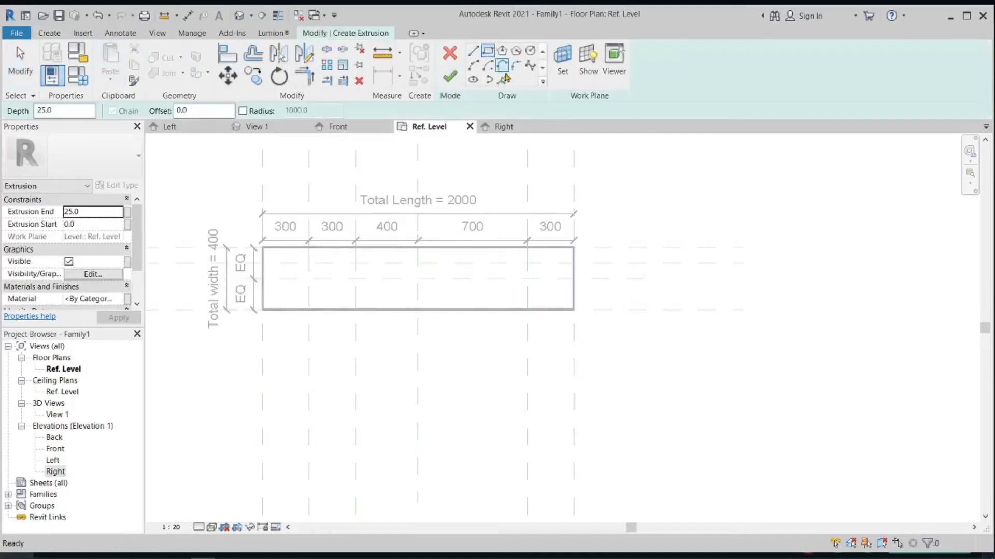
left_click(564, 65)
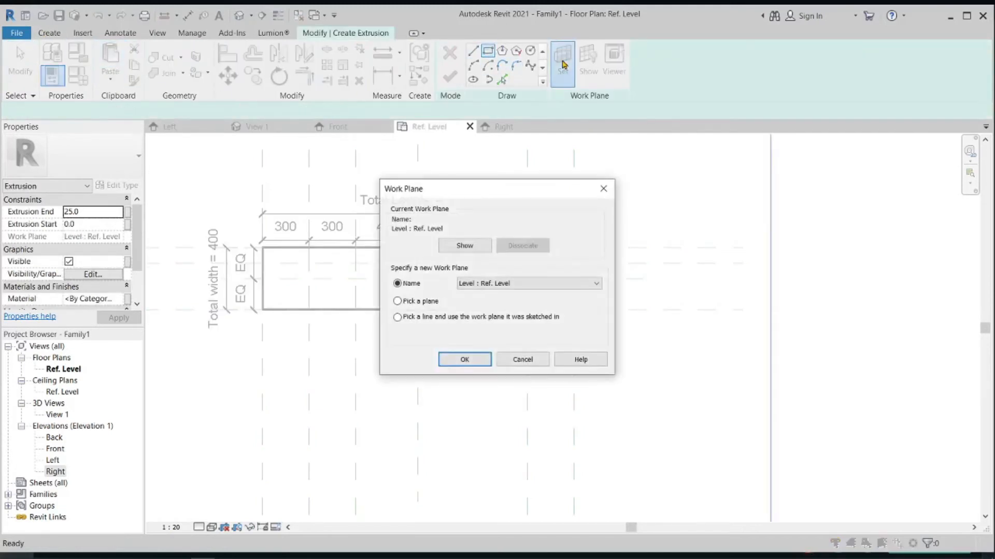
left_click(539, 283)
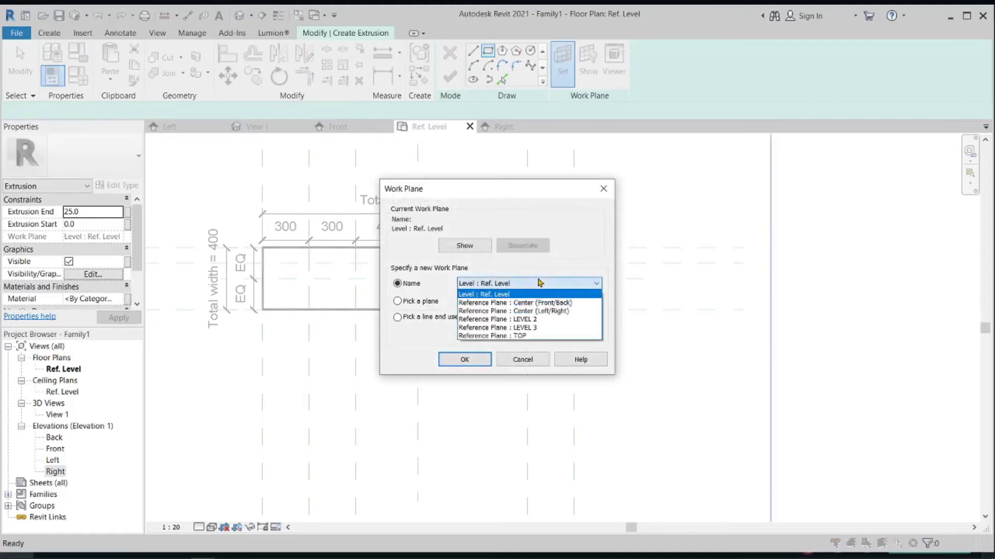
left_click(539, 320)
left_click(483, 362)
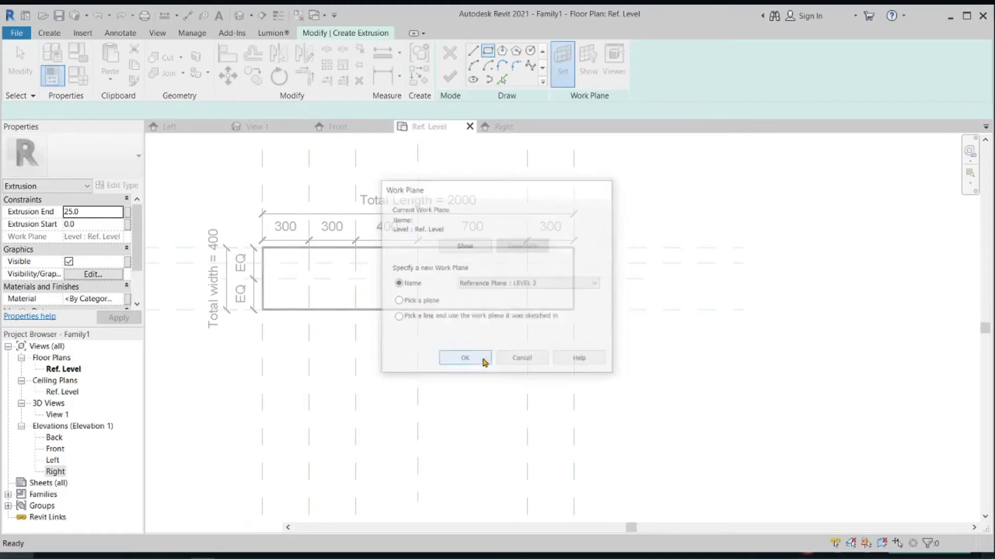
Step: Set the extrusion end to 20 and create the LEVEL 2 panel from a rectangle snapped to opposite corners of the outer reference planes
left_click(487, 52)
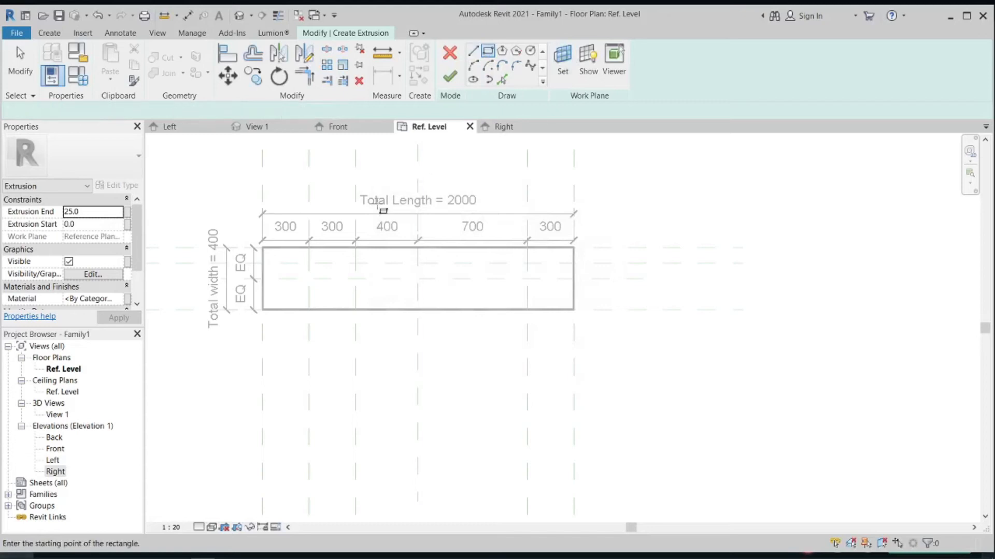
scroll(298, 257, "up", 3)
left_click(237, 242)
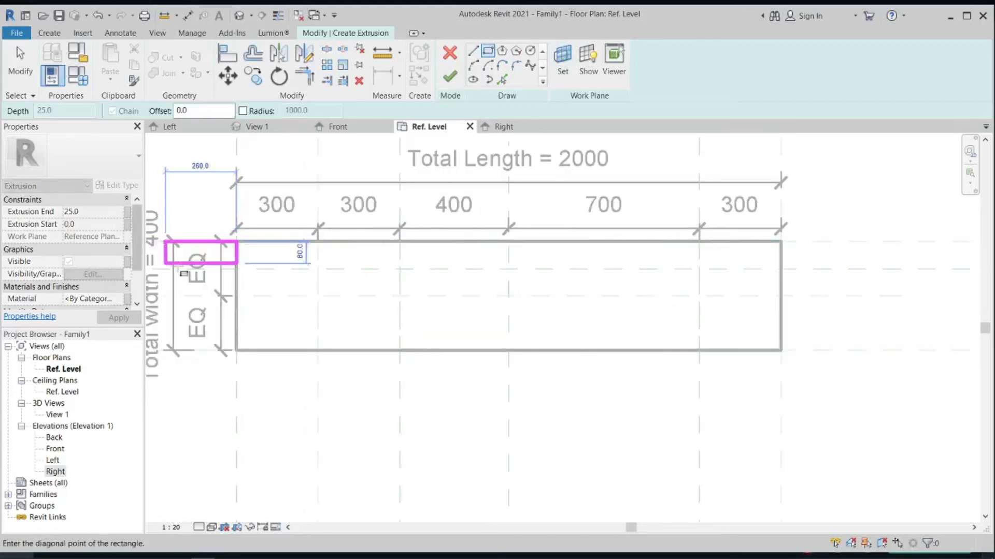
key("Escape")
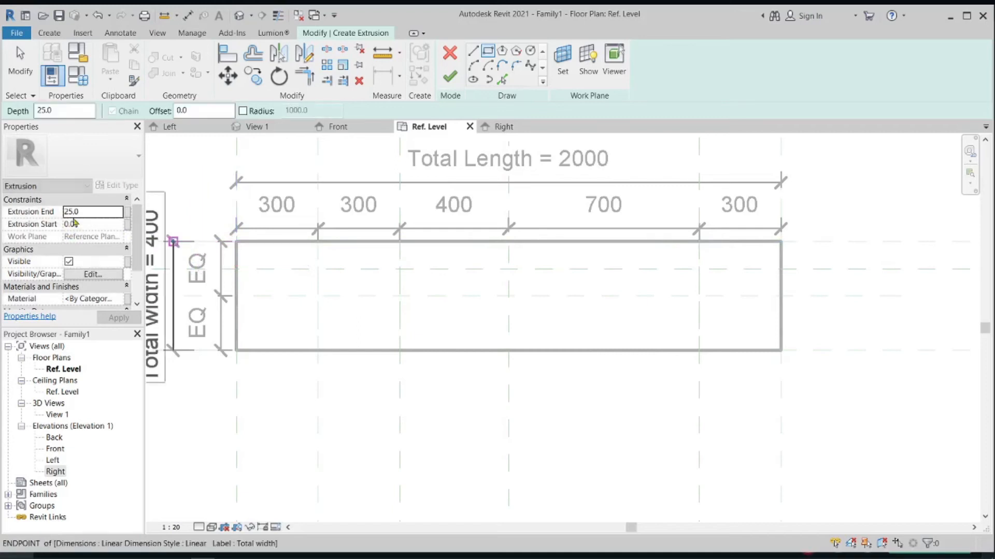
left_click(65, 212)
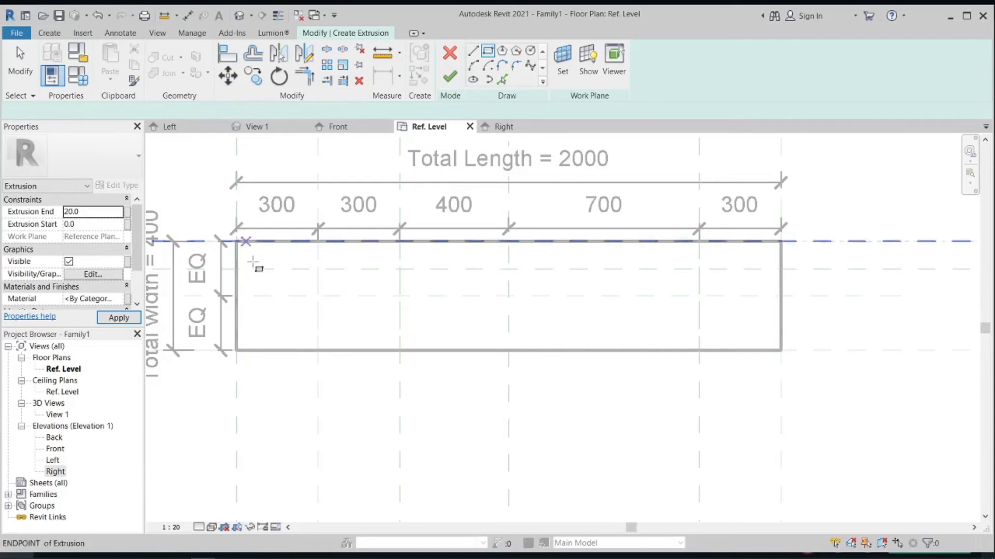
left_click(236, 242)
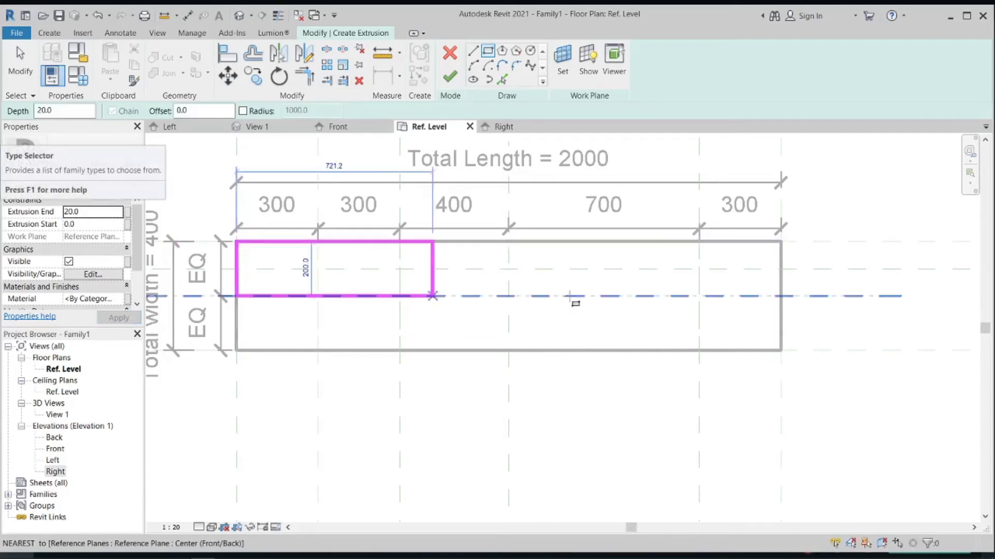
left_click(781, 350)
left_click(781, 352)
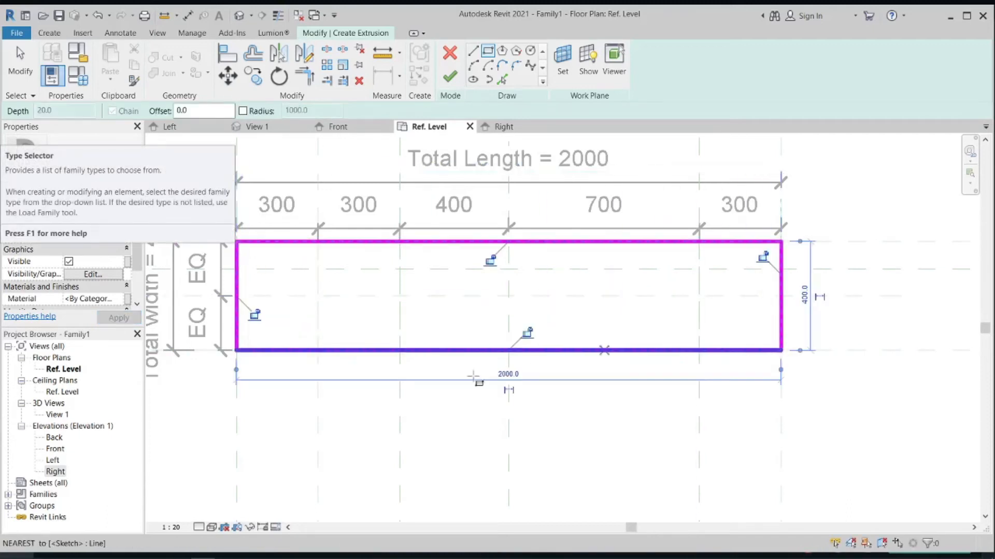
left_click(449, 77)
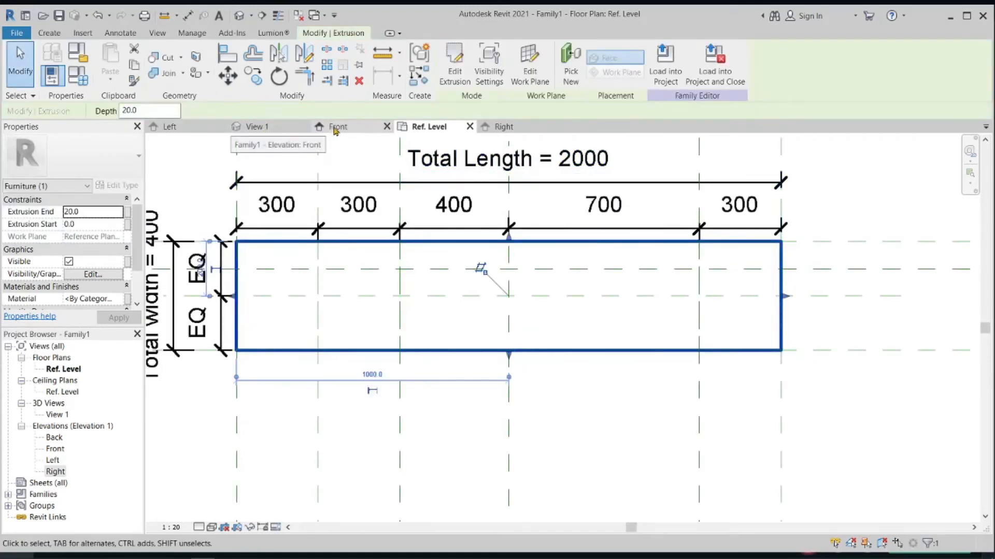
Step: Examine both panels in 3D View 1 and their heights in the Left elevation
left_click(256, 127)
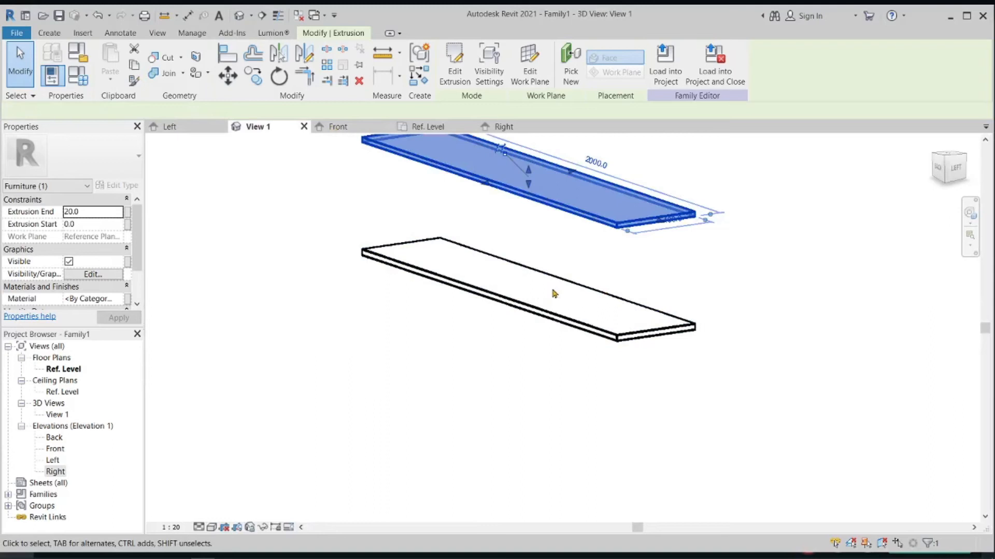
left_click(718, 272)
middle_click_drag(724, 274, 674, 301, "shift")
left_click(168, 130)
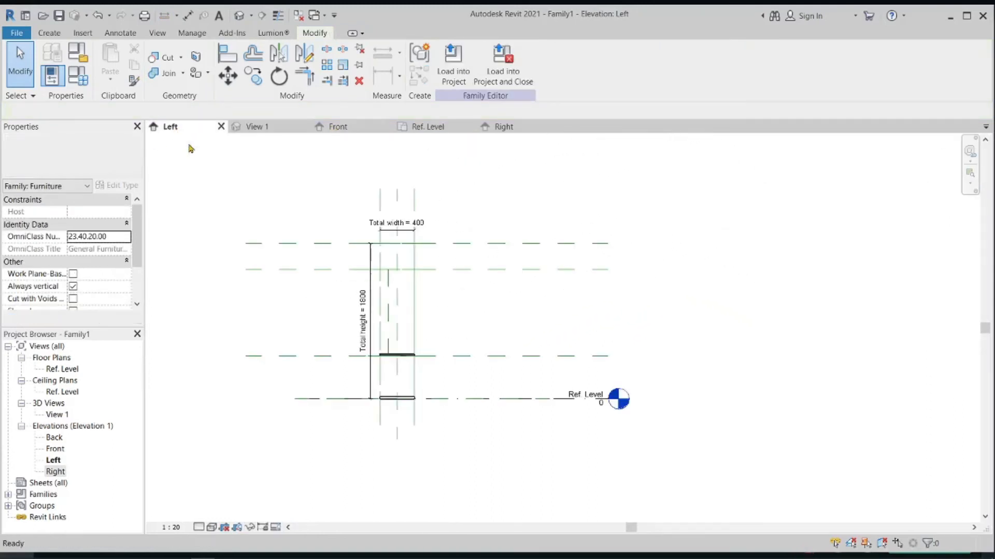
Step: In the Ref. Level floor plan, start a third extrusion with Reference Plane : LEVEL 3 as its work plane
left_click(424, 127)
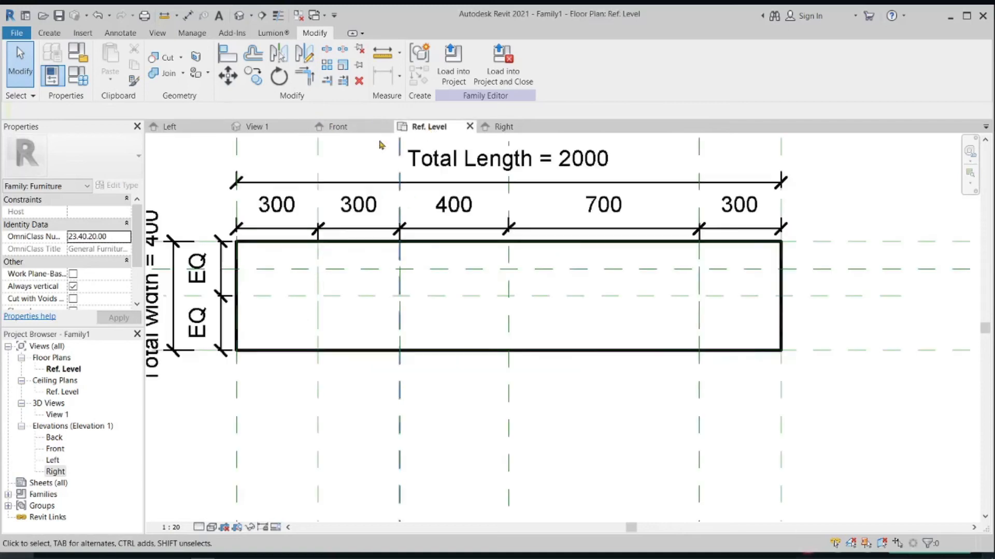
scroll(331, 165, "down", 1)
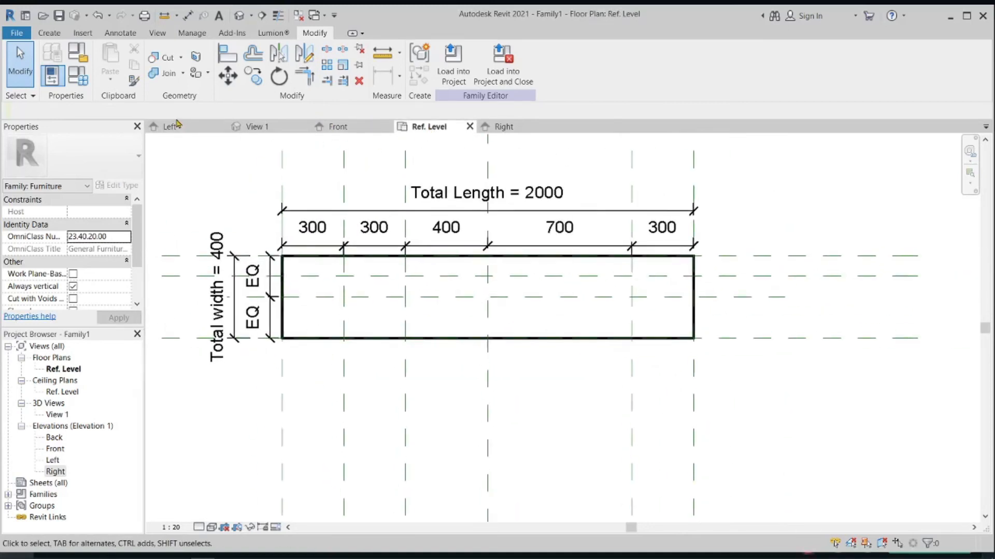
left_click(49, 34)
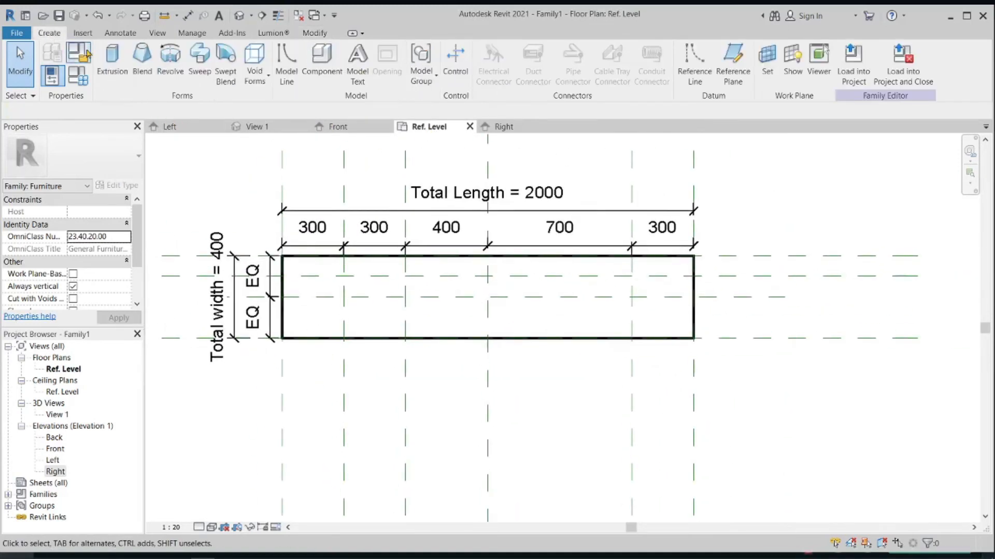
left_click(116, 68)
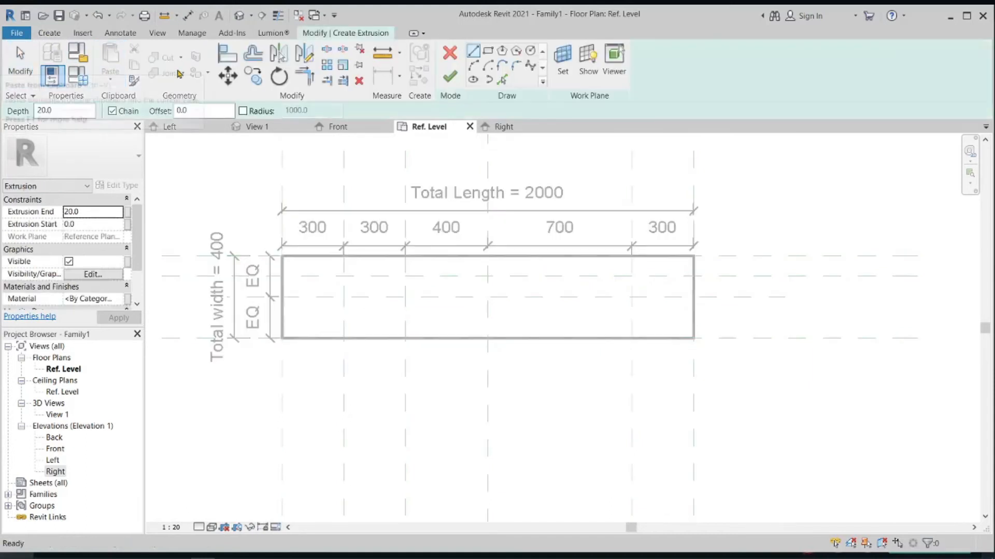
left_click(563, 66)
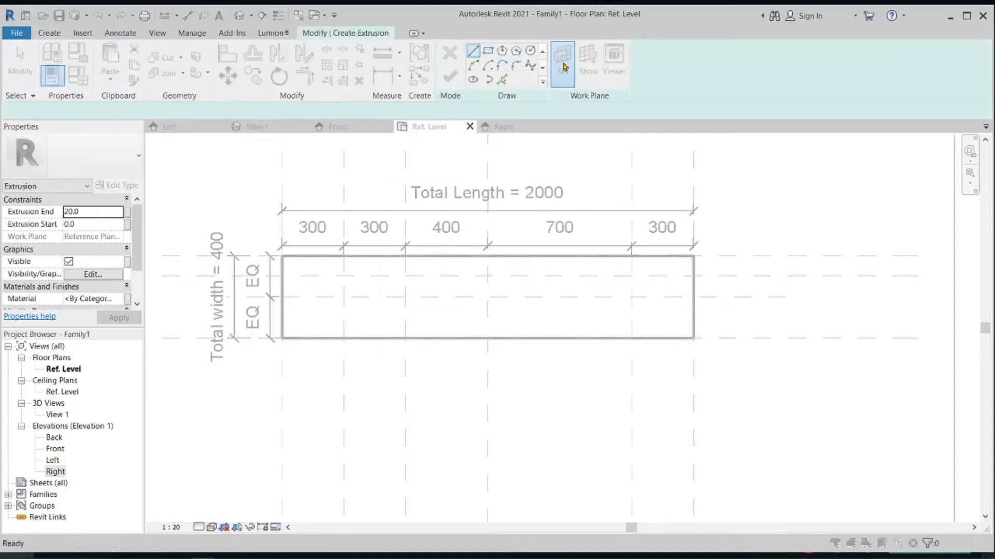
left_click(548, 287)
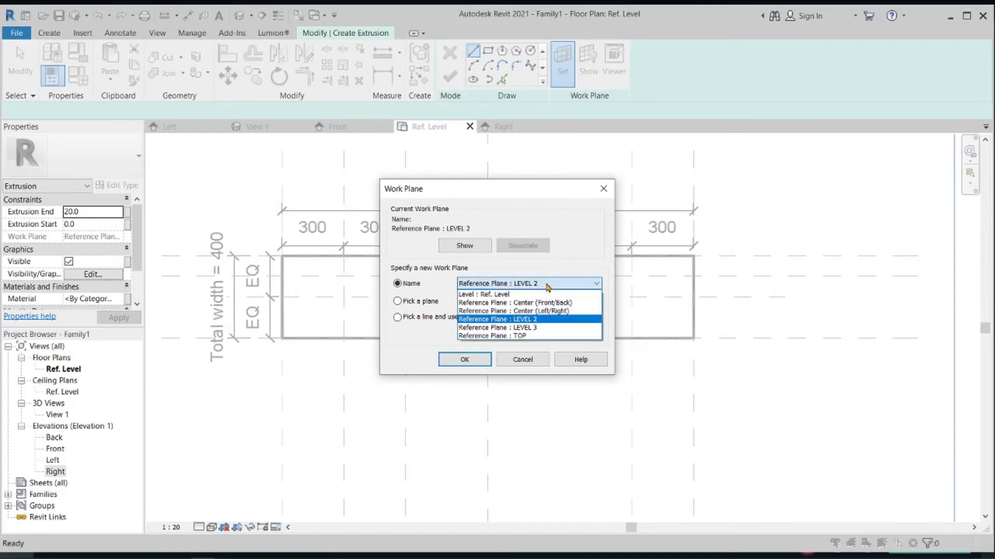
left_click(541, 328)
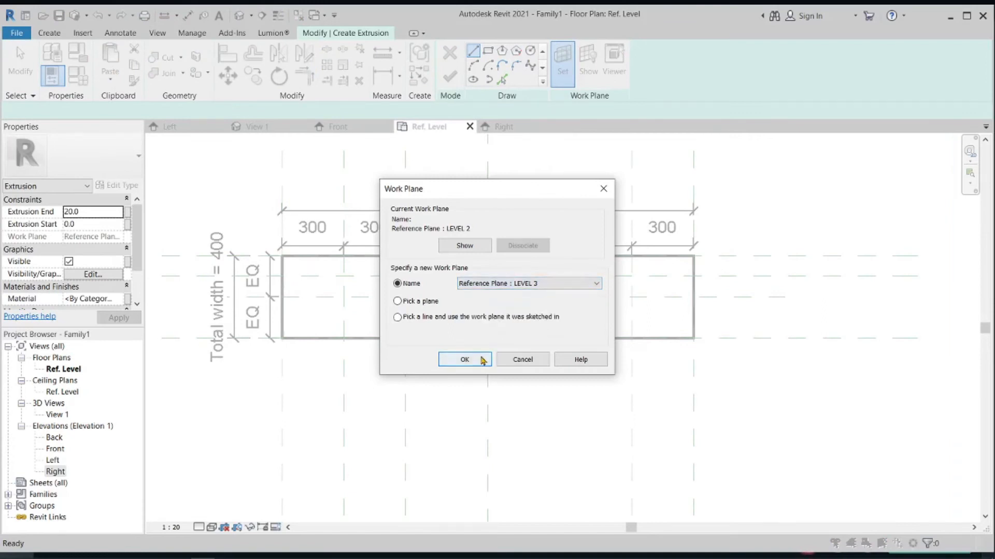
left_click(482, 360)
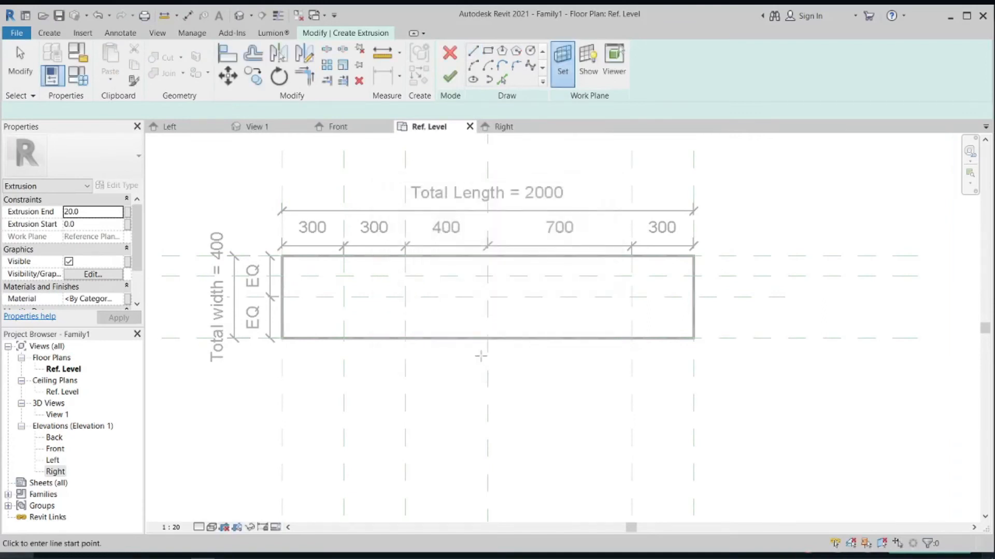
Step: Create the LEVEL 3 panel, extruded 20, from a rectangle snapped to opposite corners of the outer reference planes
left_click(489, 54)
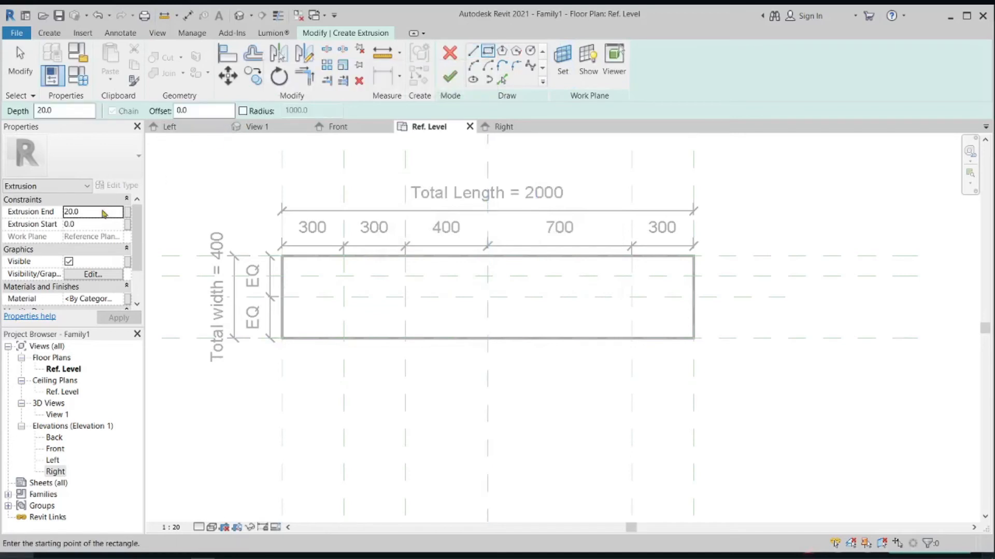
left_click(282, 256)
left_click(693, 338)
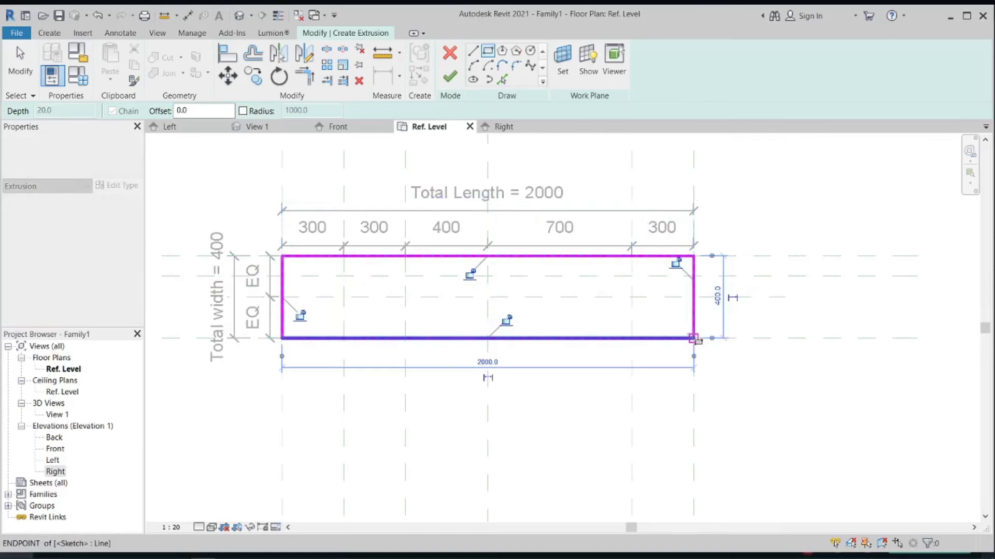
left_click(450, 78)
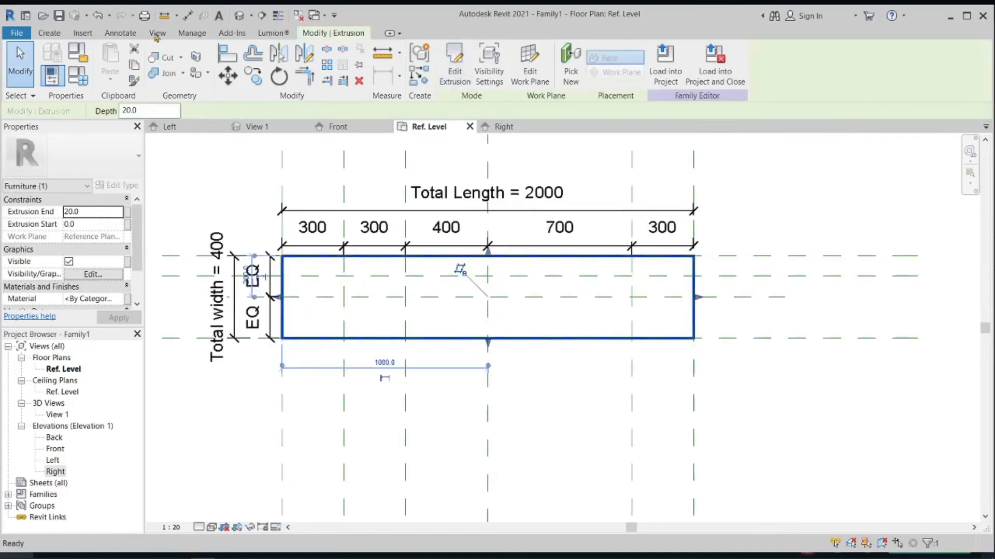
Step: Start a fourth extrusion in the same plan with Reference Plane : TOP as its work plane
left_click(42, 37)
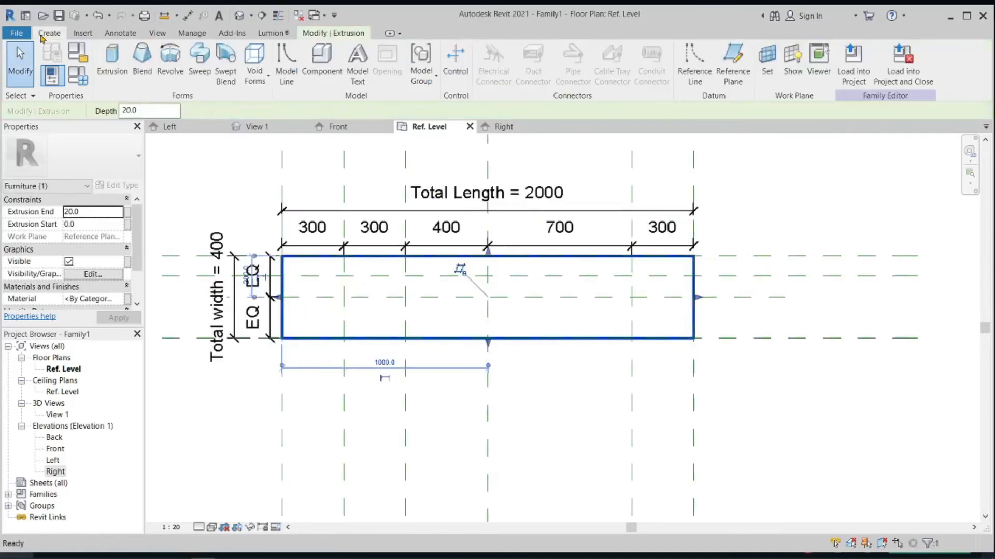
left_click(119, 65)
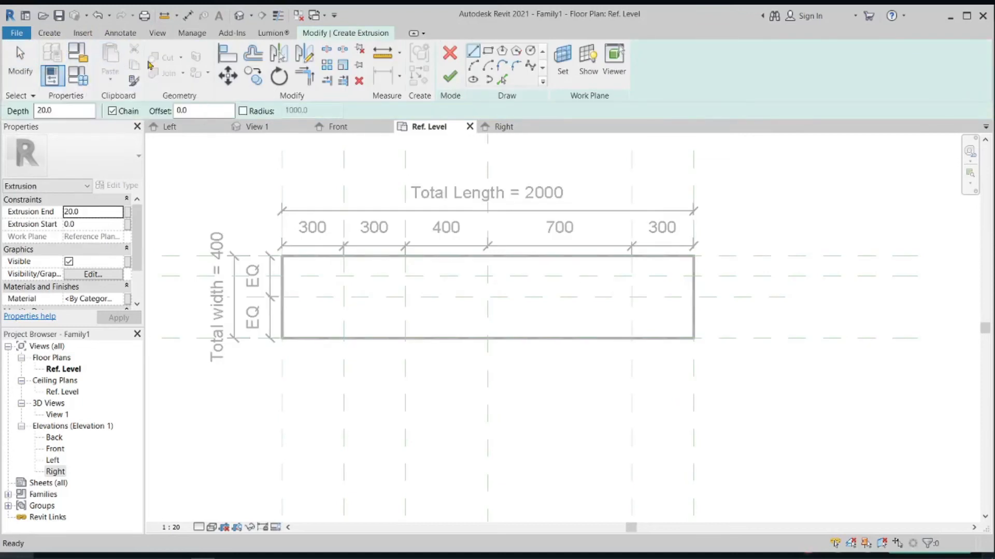
left_click(560, 65)
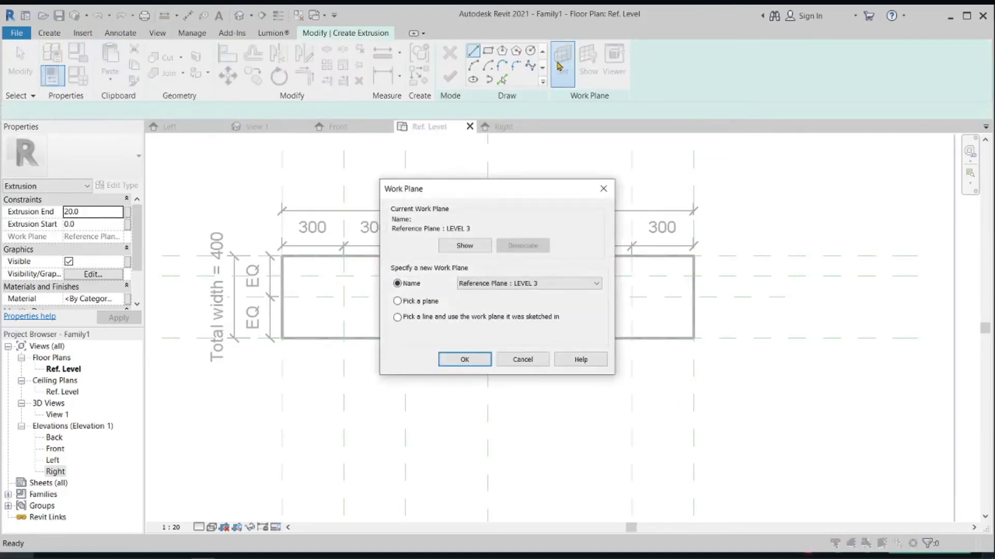
left_click(570, 280)
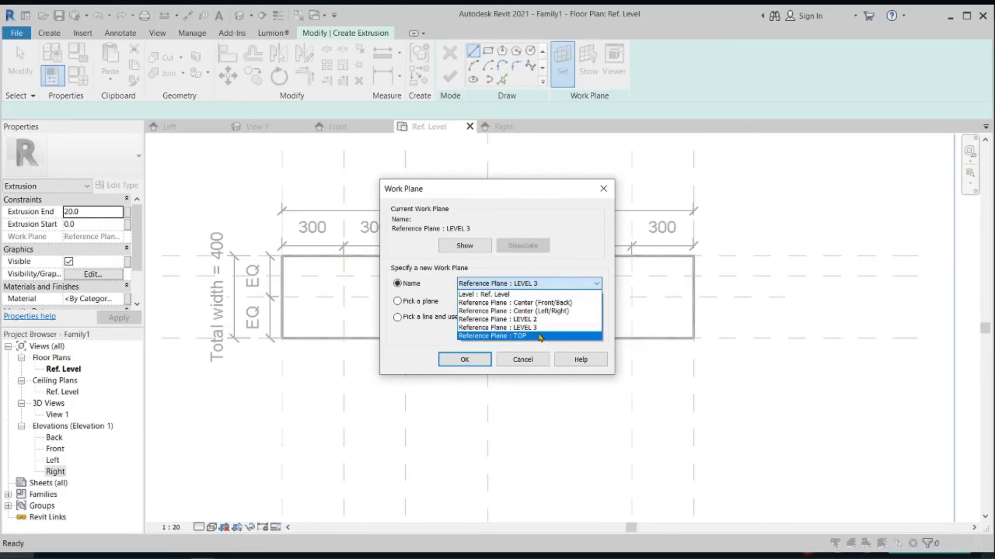
left_click(539, 337)
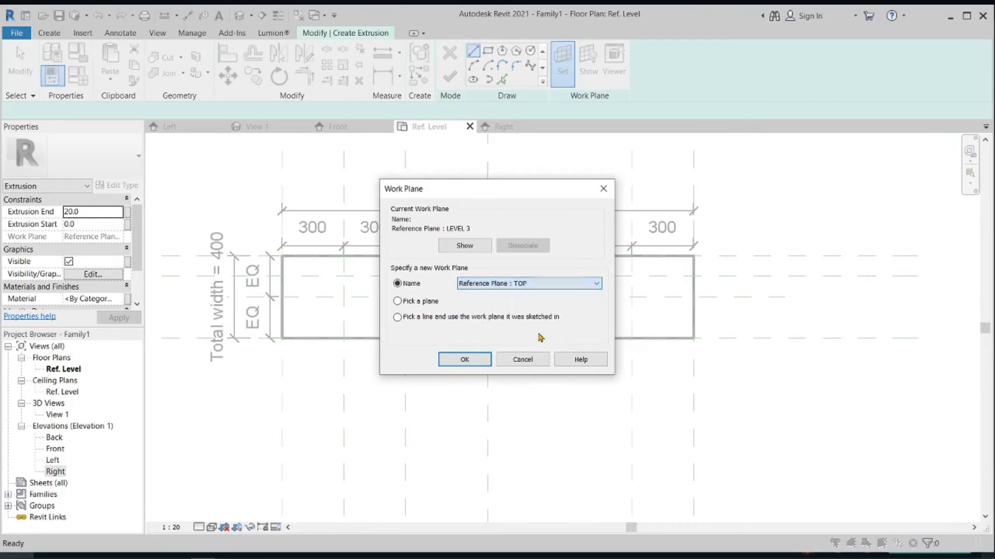
left_click(465, 359)
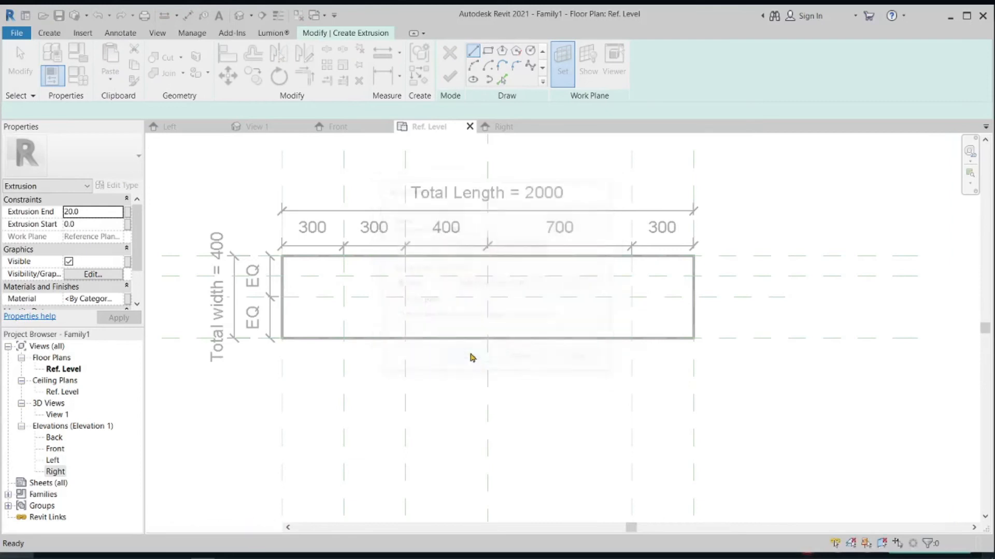
left_click(487, 51)
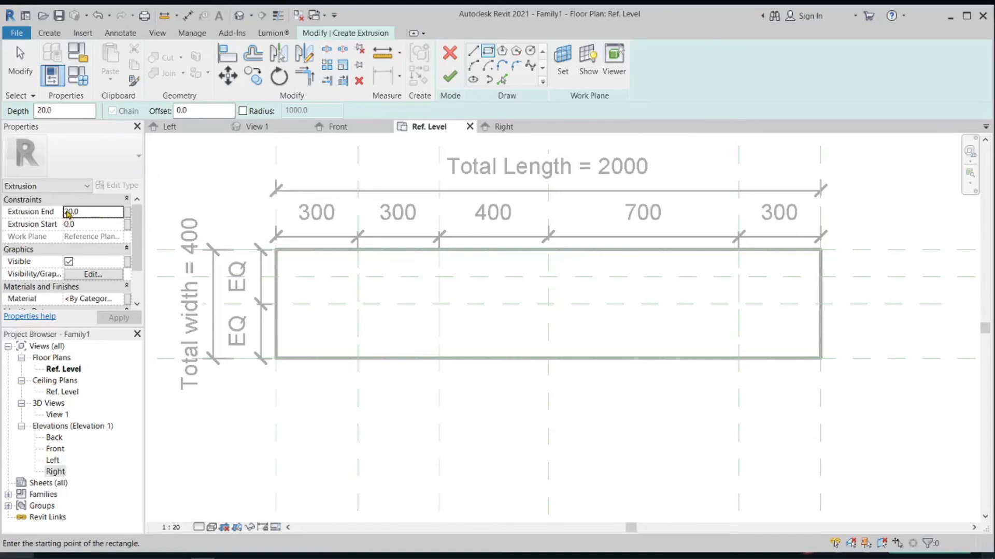
left_click(66, 211)
left_click(275, 249)
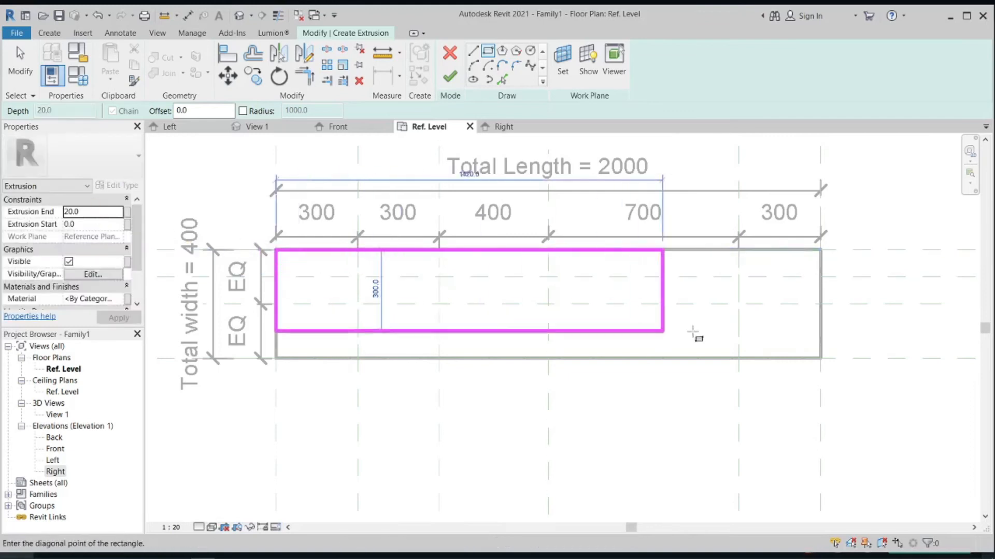
left_click(822, 358)
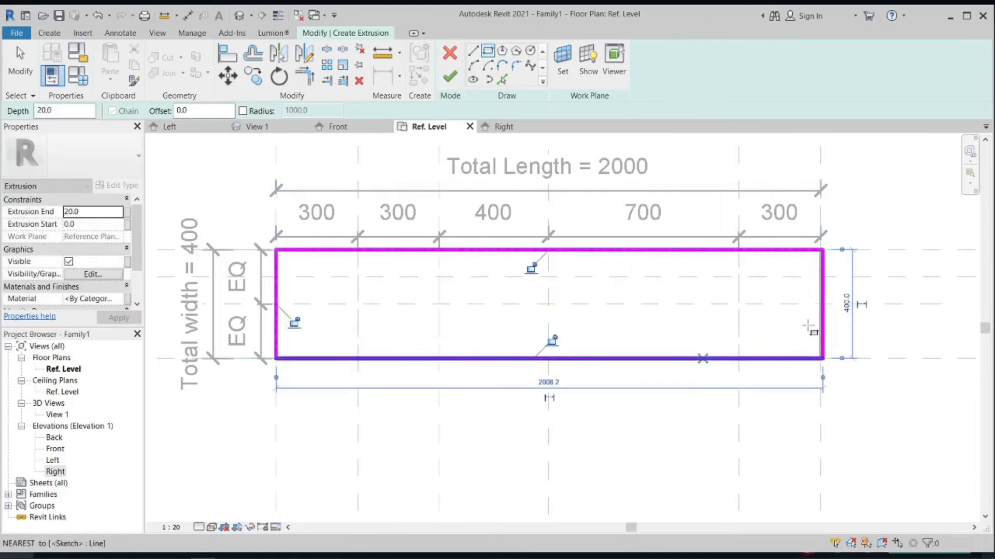
key("Escape")
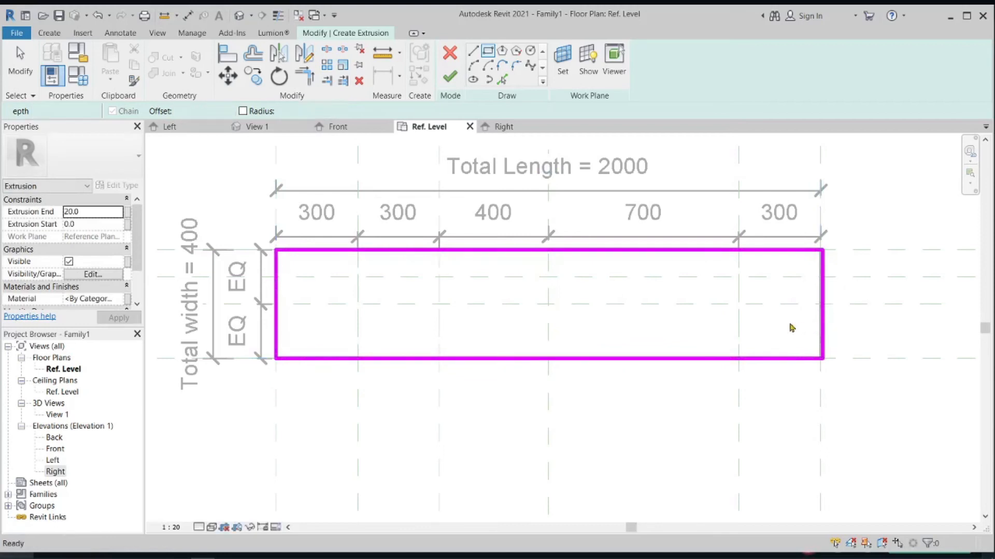
key("Escape")
Step: Create the TOP panel, extruded 20, from a 2000 by 400 rectangle snapped to opposite corners of the outer reference planes
left_click(487, 50)
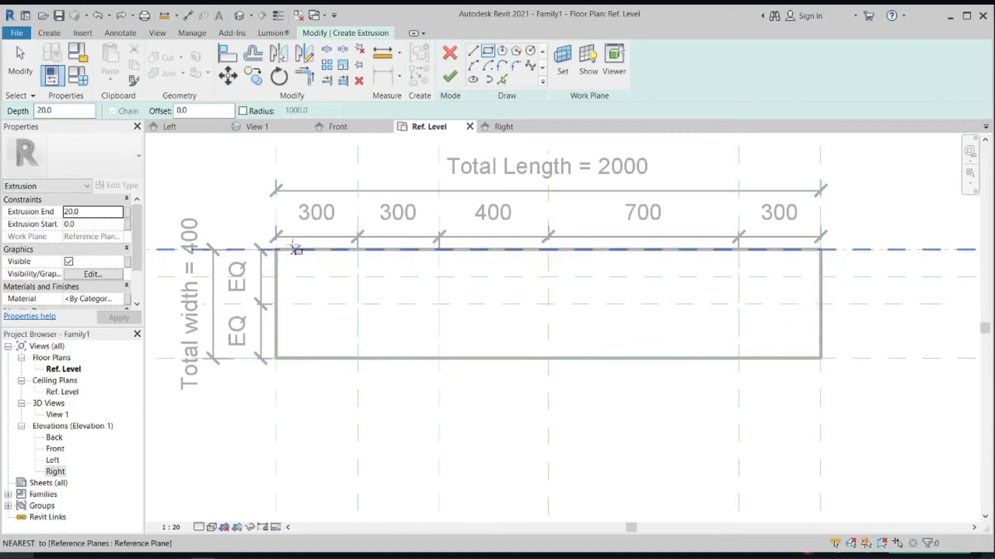
left_click(276, 250)
left_click(821, 358)
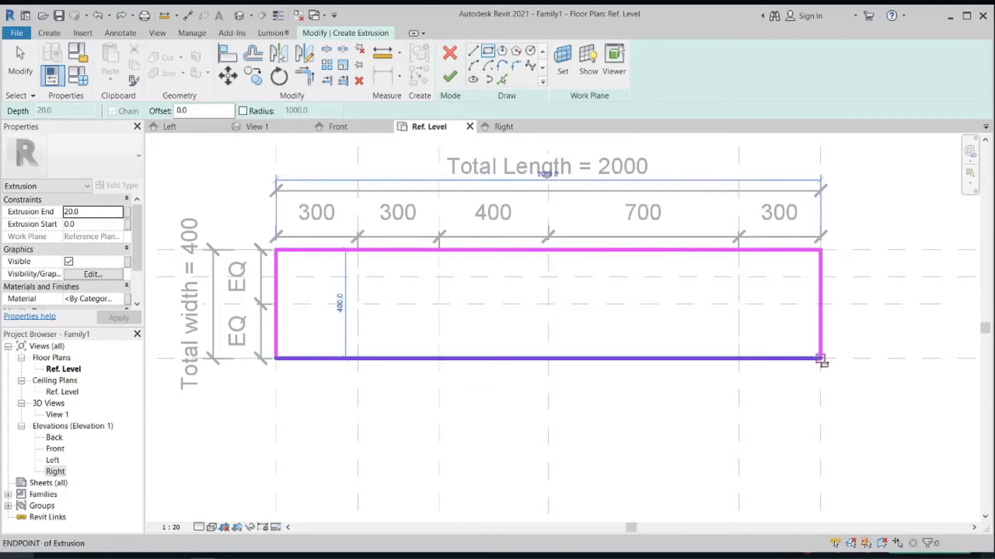
left_click(450, 76)
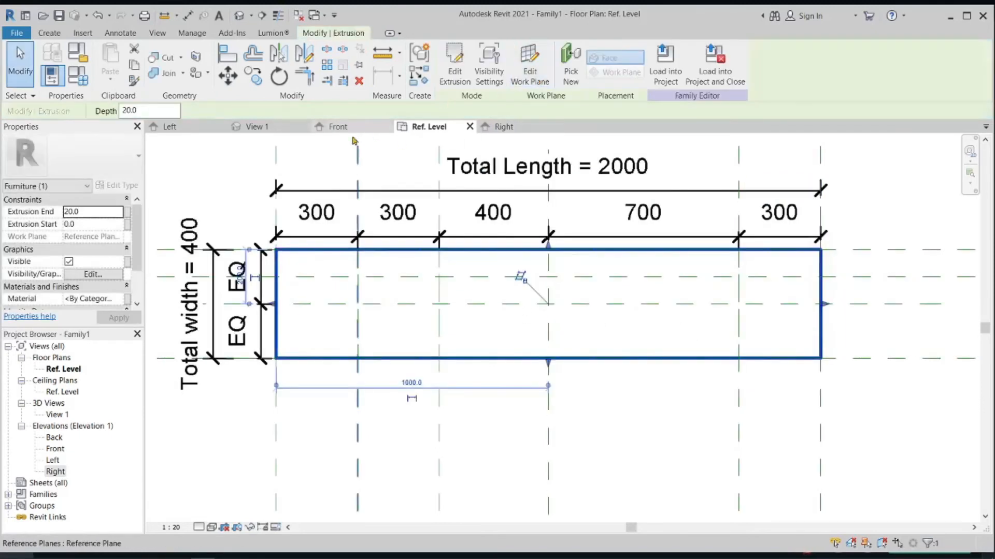
Step: Examine the stacked horizontal panels from several angles in 3D View 1
left_click(264, 129)
scroll(509, 229, "down", 4)
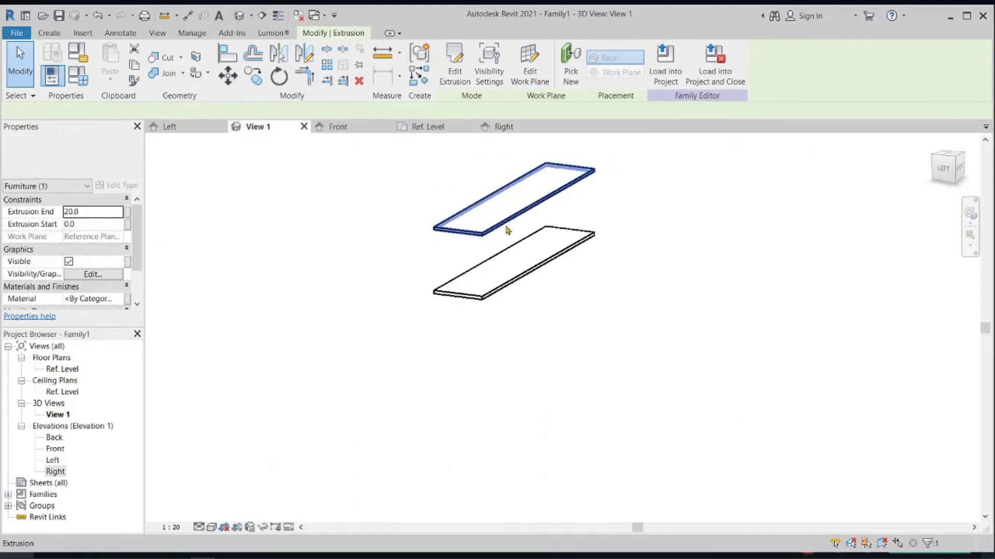
middle_click_drag(526, 222, 550, 291)
key("Escape")
middle_click_drag(604, 267, 564, 262, "shift")
scroll(647, 229, "up", 5)
scroll(599, 228, "up", 1)
middle_click_drag(601, 229, 293, 222, "shift")
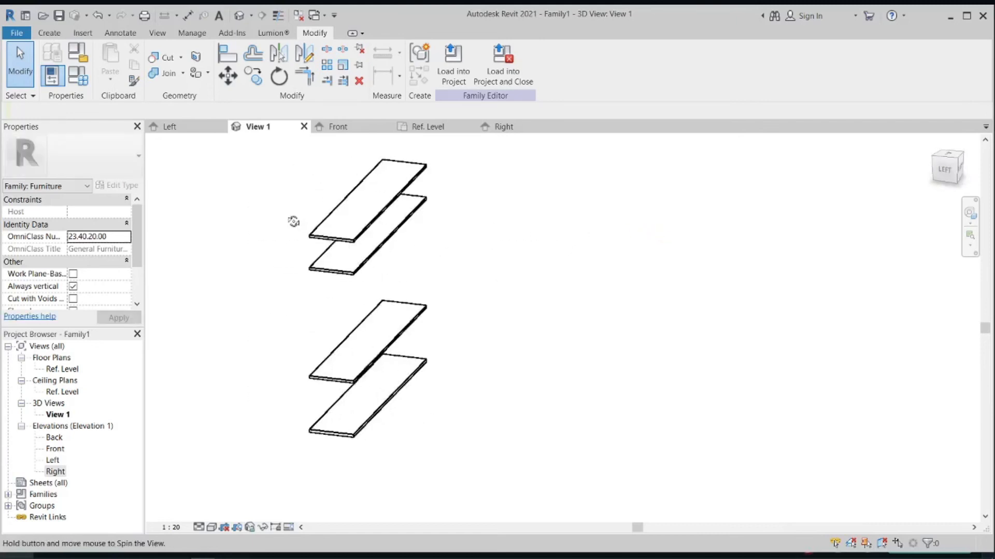
Step: Check the panels' heights against the horizontal reference planes in the Left elevation
left_click(181, 127)
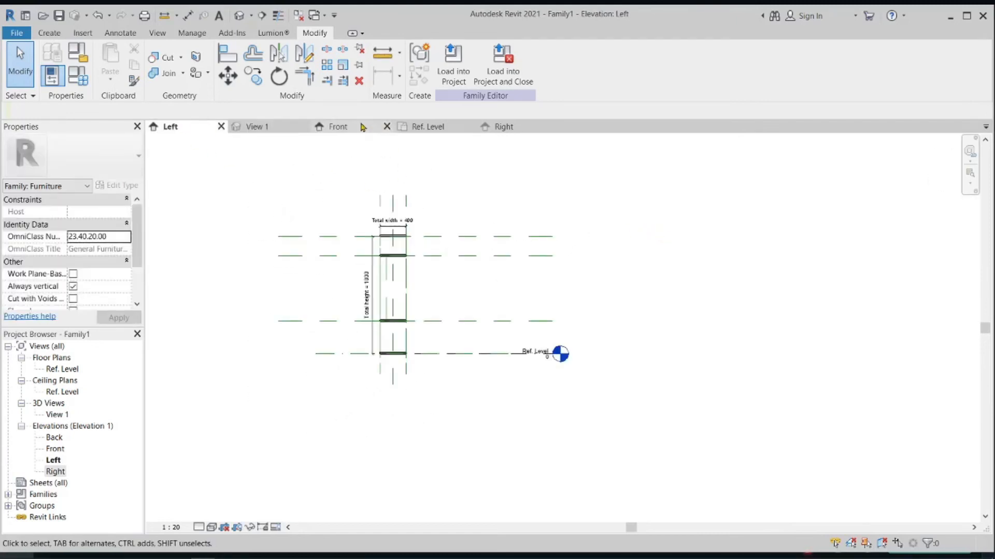
scroll(443, 292, "up", 5)
middle_click_drag(437, 292, 516, 278)
scroll(456, 246, "down", 1)
scroll(460, 261, "down", 1)
scroll(471, 272, "up", 3)
scroll(492, 274, "down", 1)
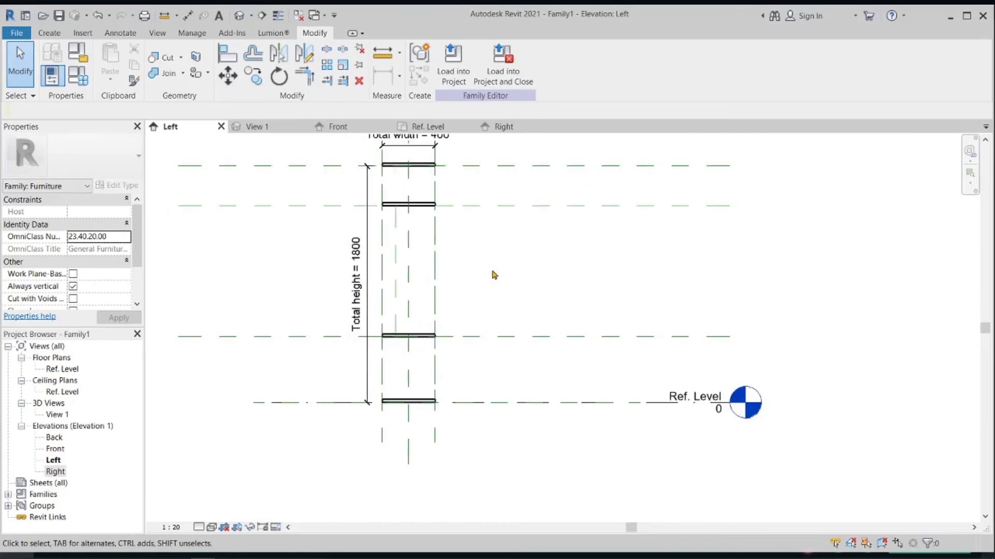
Step: Back in the Ref. Level floor plan, start another rectangular extrusion with Level : Ref. Level as its work plane
left_click(428, 125)
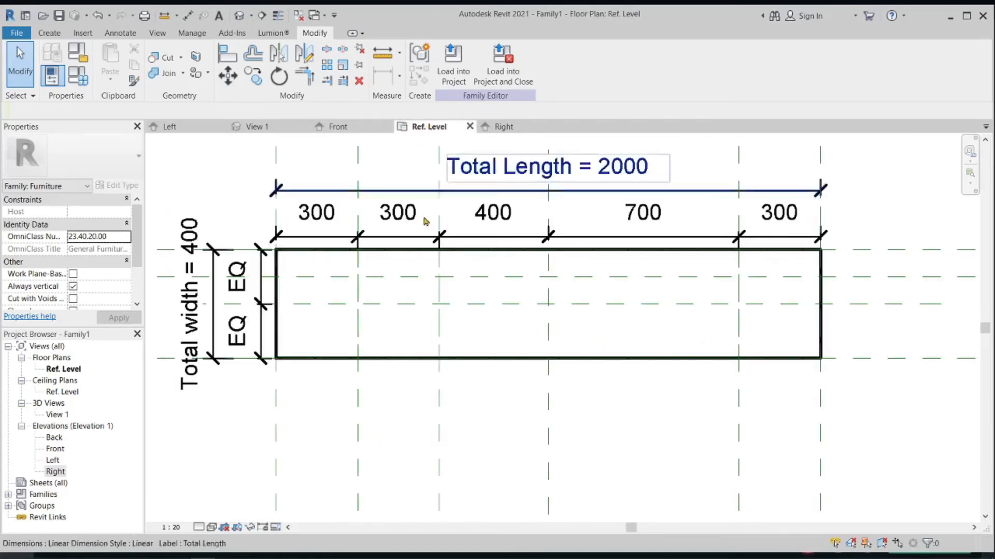
scroll(277, 222, "up", 1)
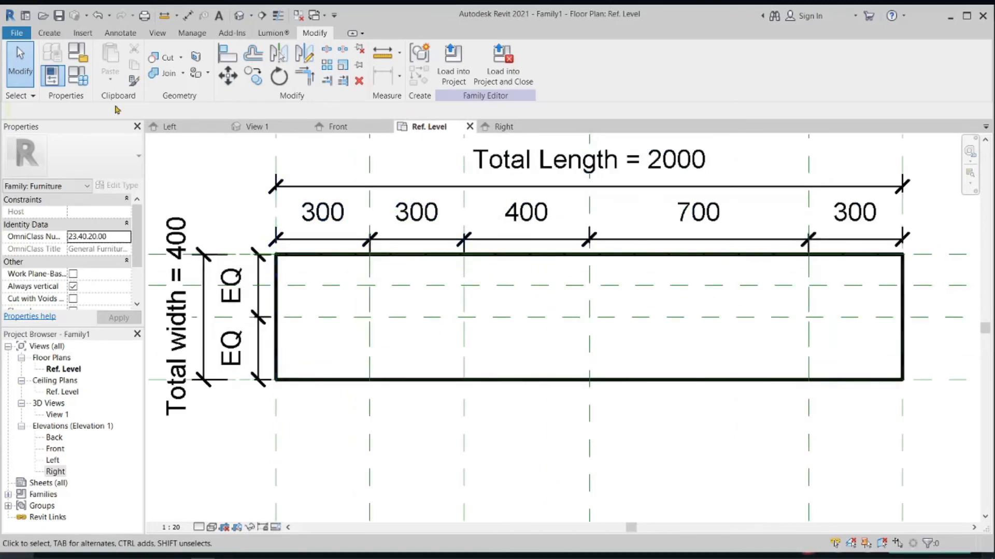
left_click(49, 33)
left_click(114, 61)
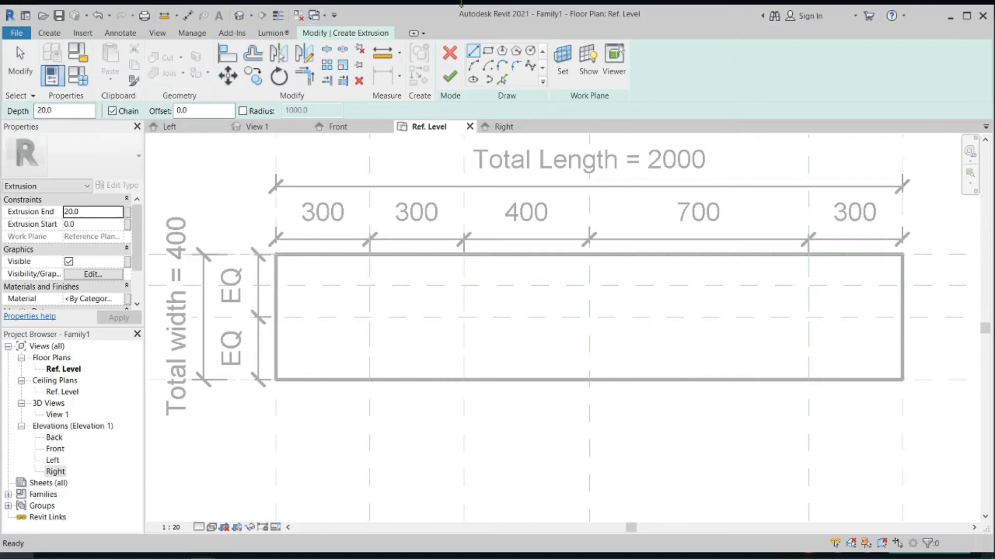
left_click(563, 60)
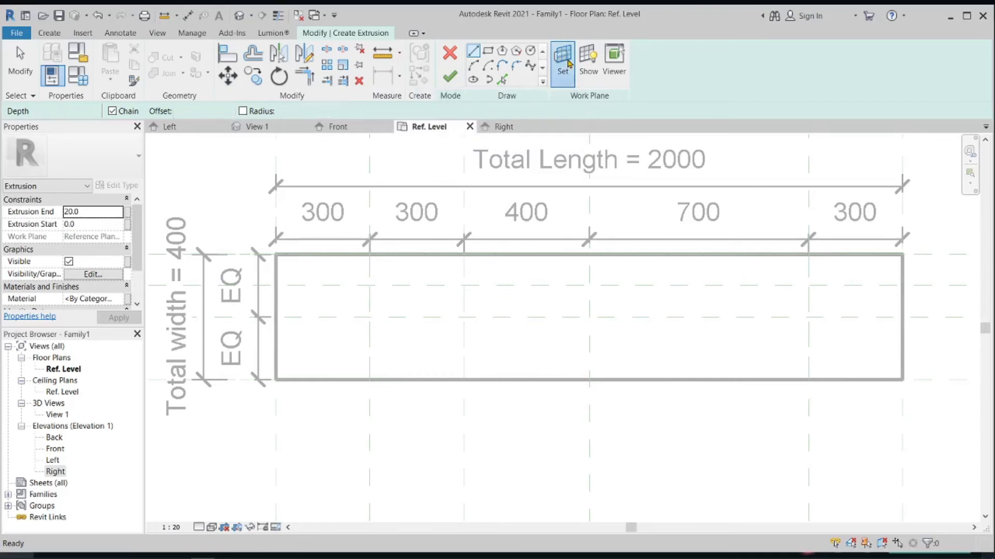
left_click(594, 284)
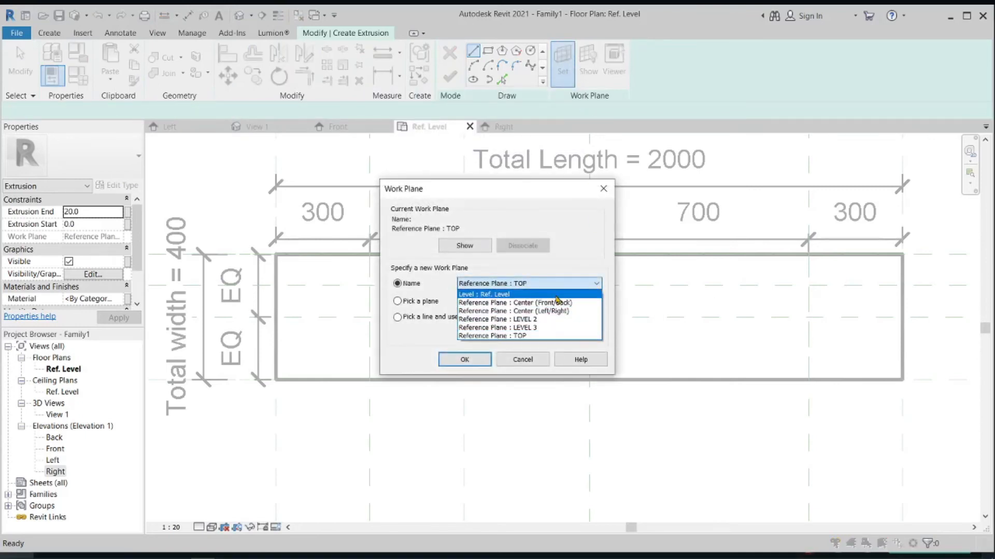
left_click(484, 294)
left_click(480, 361)
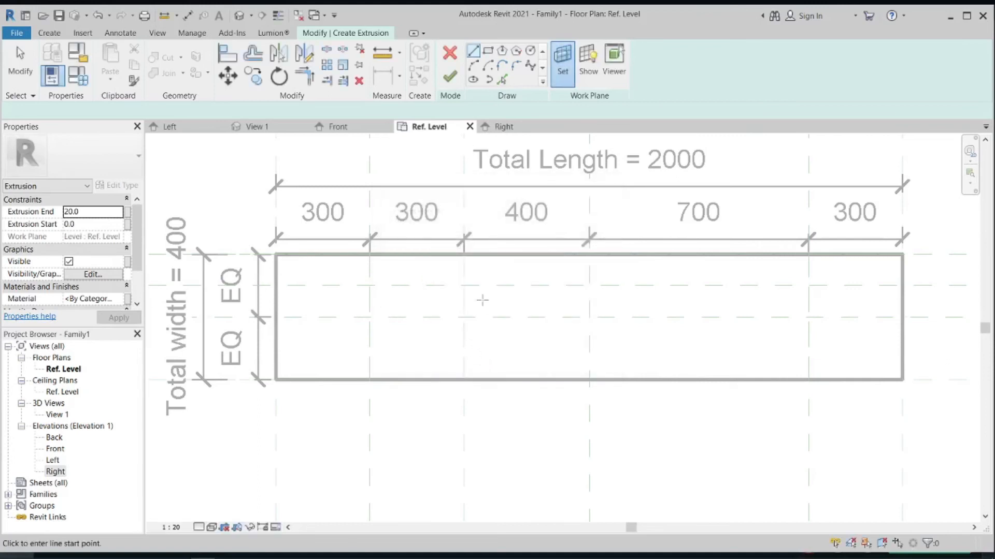
left_click(488, 54)
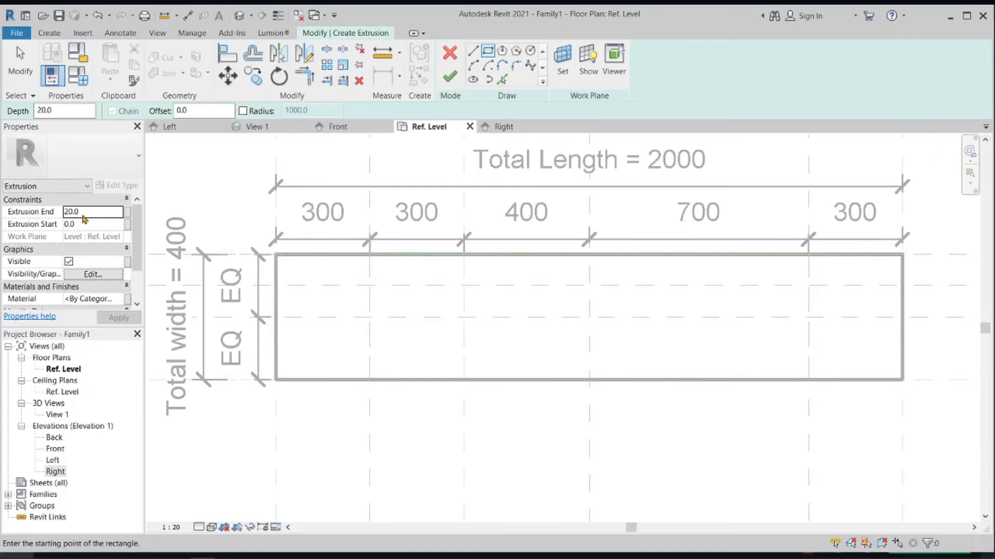
Step: Create the back panel from a 20-deep rectangle along the rear reference plane across nearly the full 2000 length, with the extrusion end at 500
left_click(70, 213)
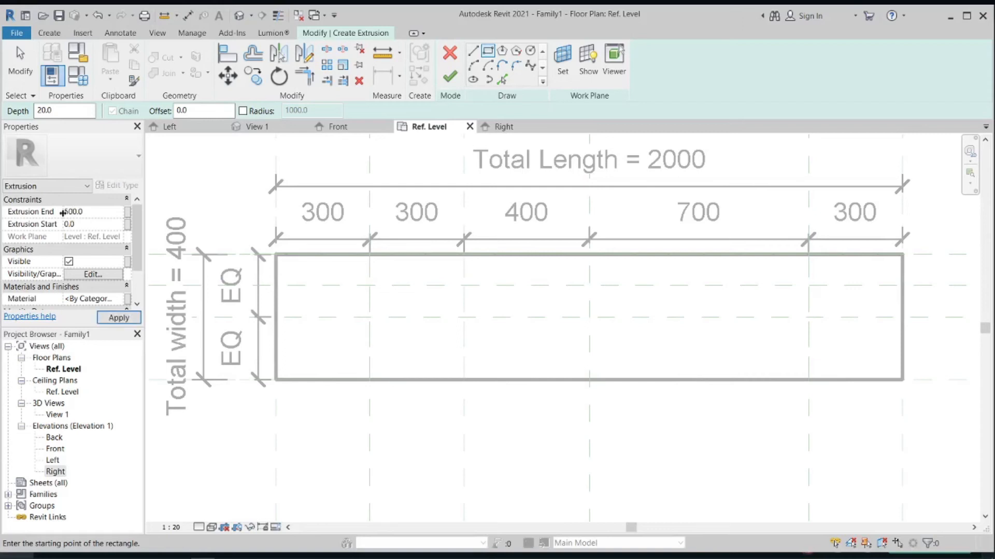
type("500.0")
scroll(285, 246, "up", 5)
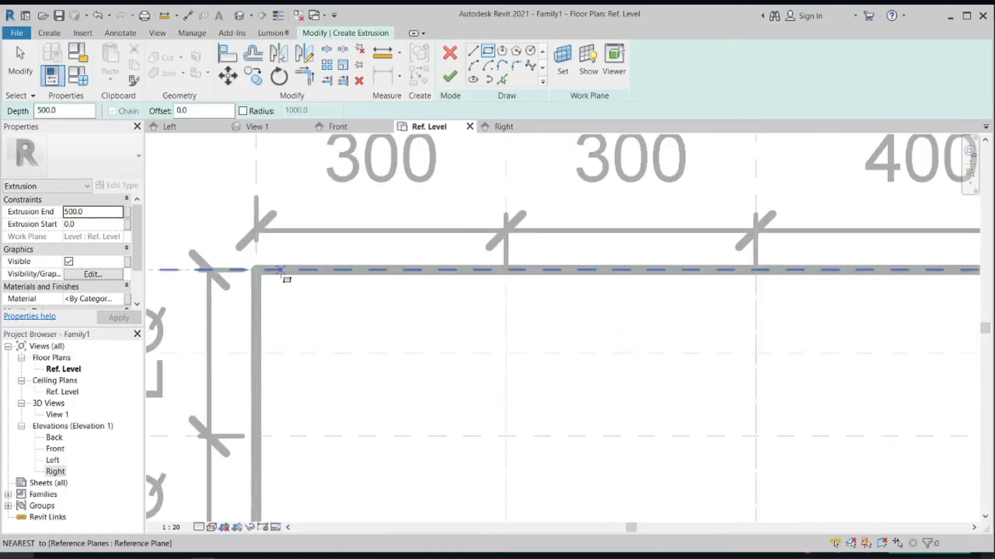
scroll(280, 270, "up", 3)
left_click(238, 267)
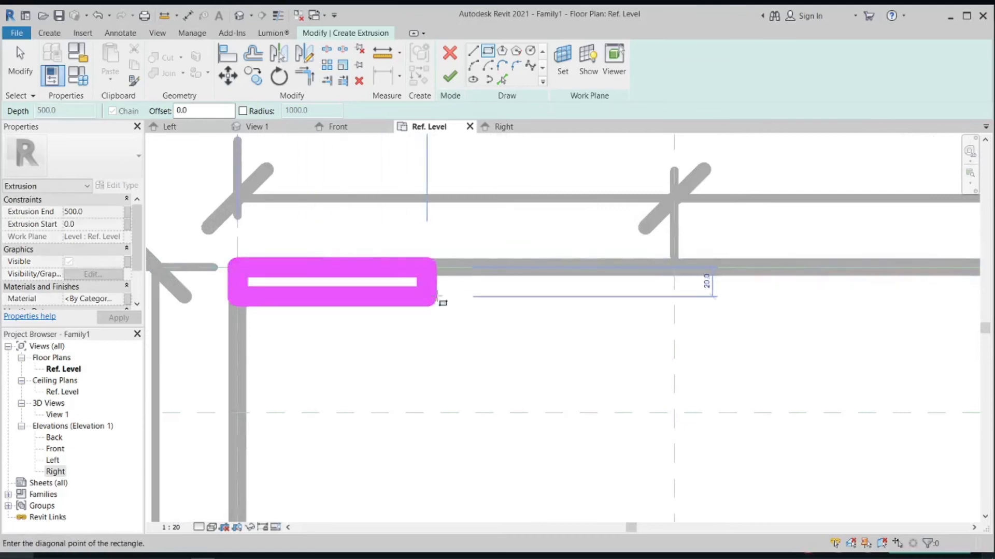
scroll(481, 306, "down", 4)
middle_click_drag(549, 301, 334, 301)
middle_click_drag(633, 313, 255, 317)
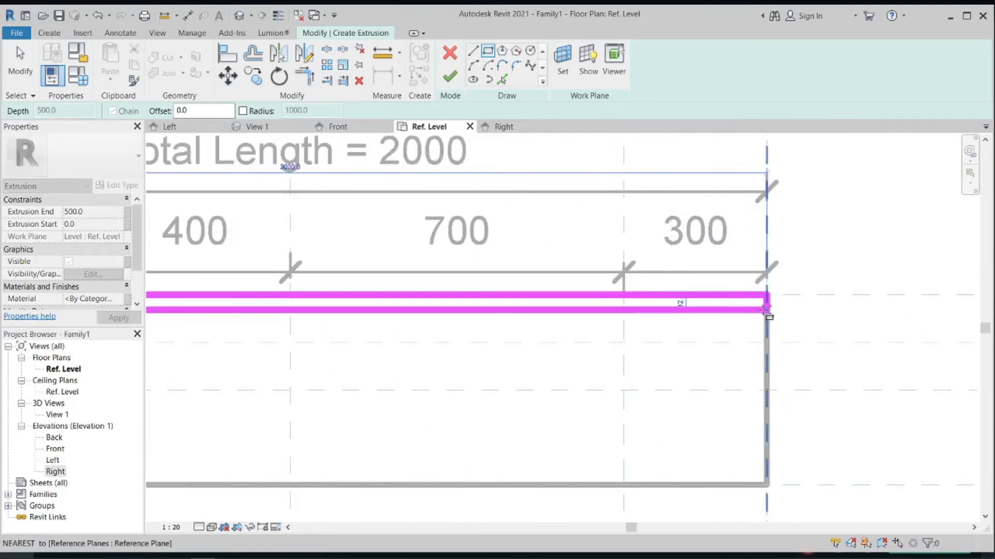
scroll(766, 310, "up", 3)
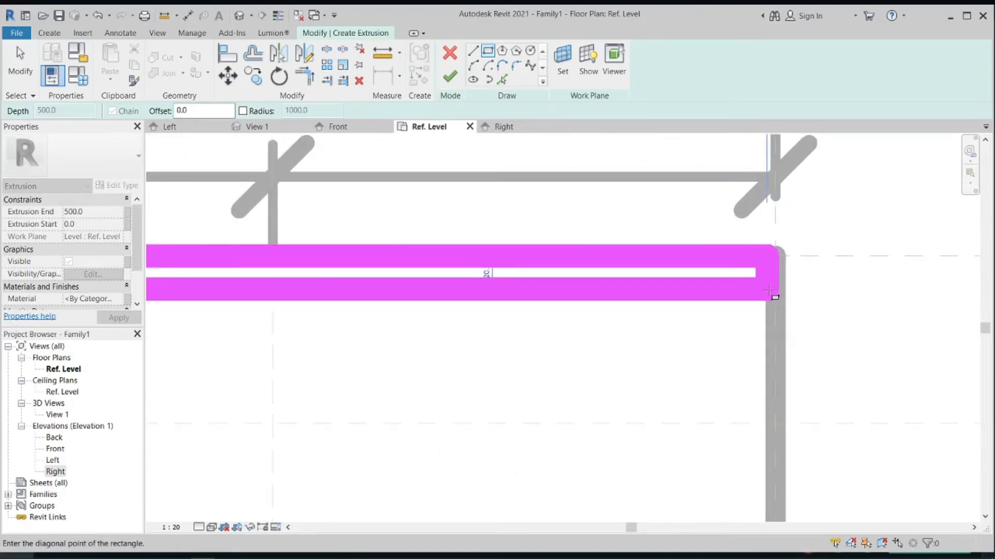
left_click(769, 291)
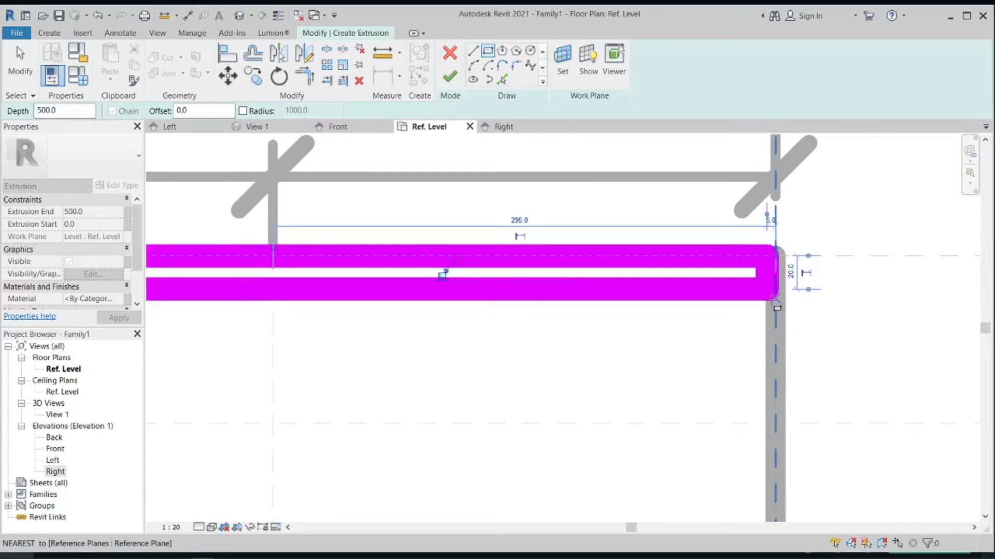
scroll(842, 255, "down", 3)
scroll(829, 266, "down", 2)
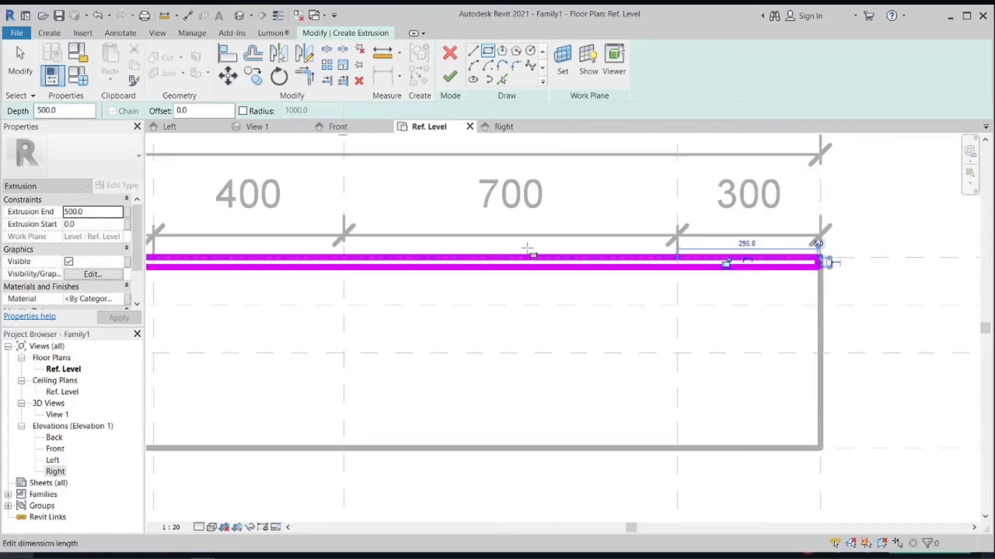
key("Escape")
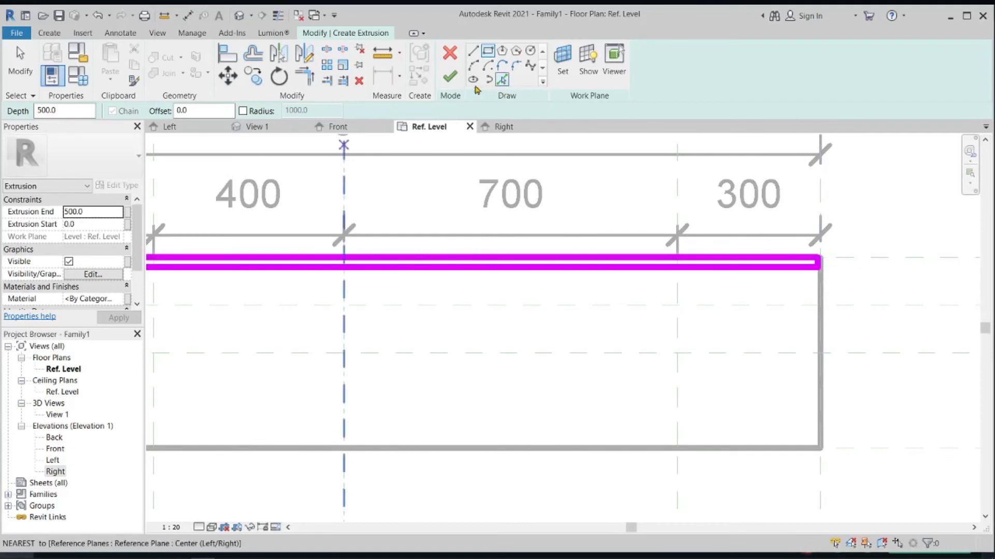
left_click(450, 77)
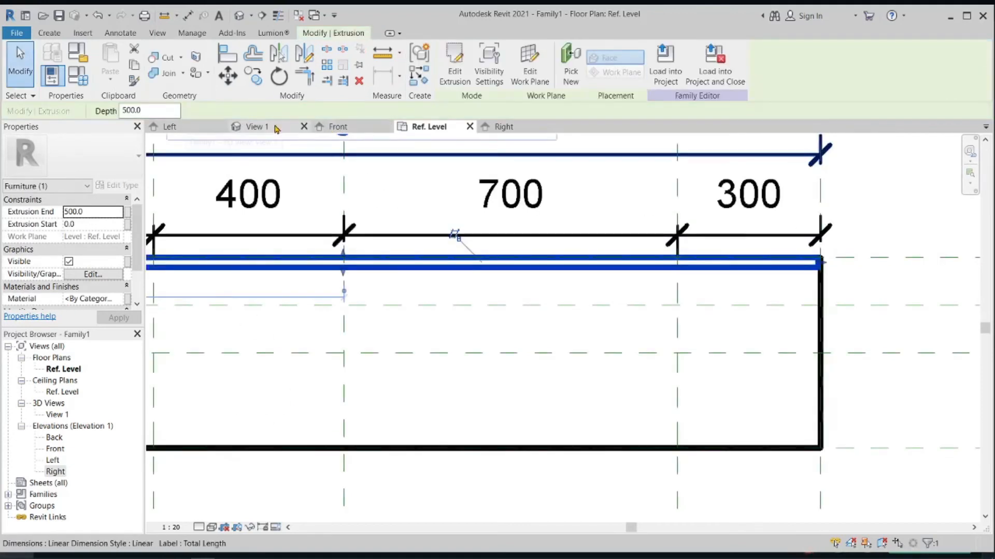
Step: Examine the back panel between the lower shelves from several angles in 3D View 1
left_click(276, 129)
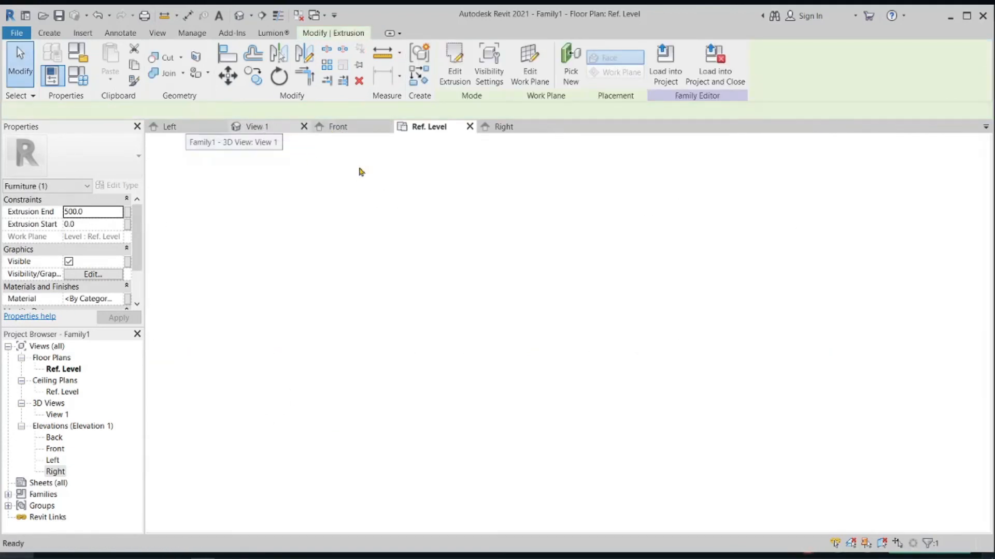
left_click(523, 317)
middle_click_drag(491, 335, 466, 382, "shift")
scroll(355, 390, "up", 5)
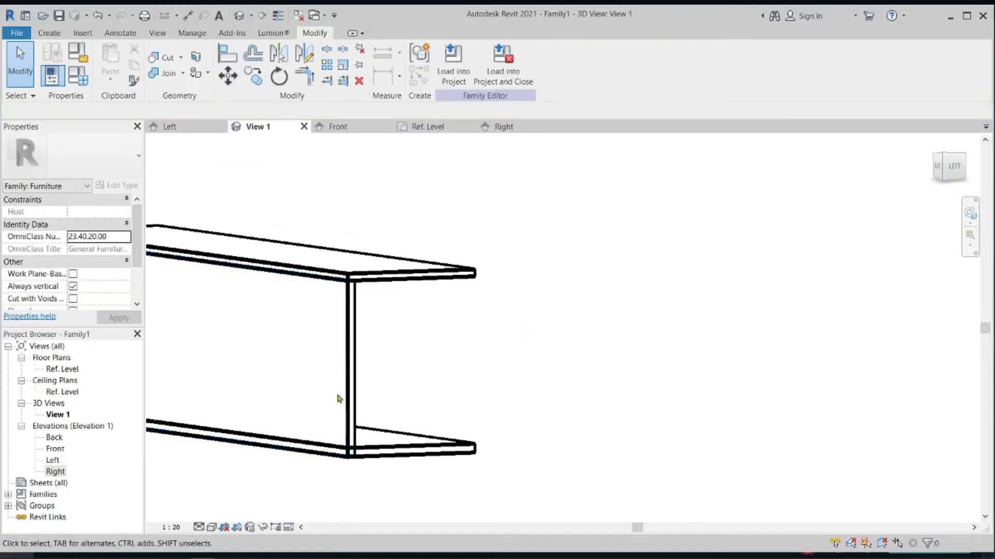
middle_click_drag(556, 357, 312, 196, "shift")
Step: Back in the Ref. Level floor plan, start a rectangular extrusion on Level : Ref. Level with an extrusion end of 1800
left_click(423, 127)
scroll(484, 197, "down", 4)
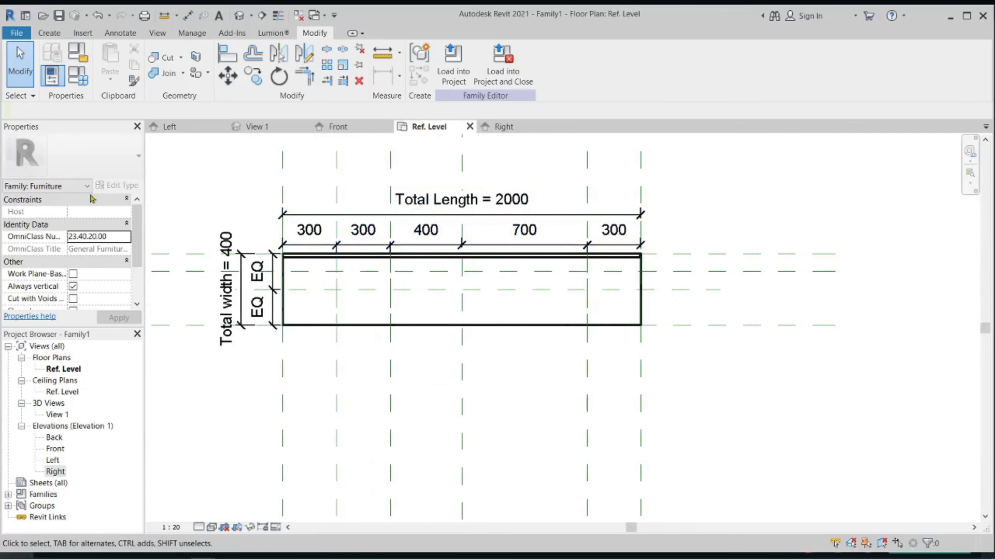
left_click(51, 33)
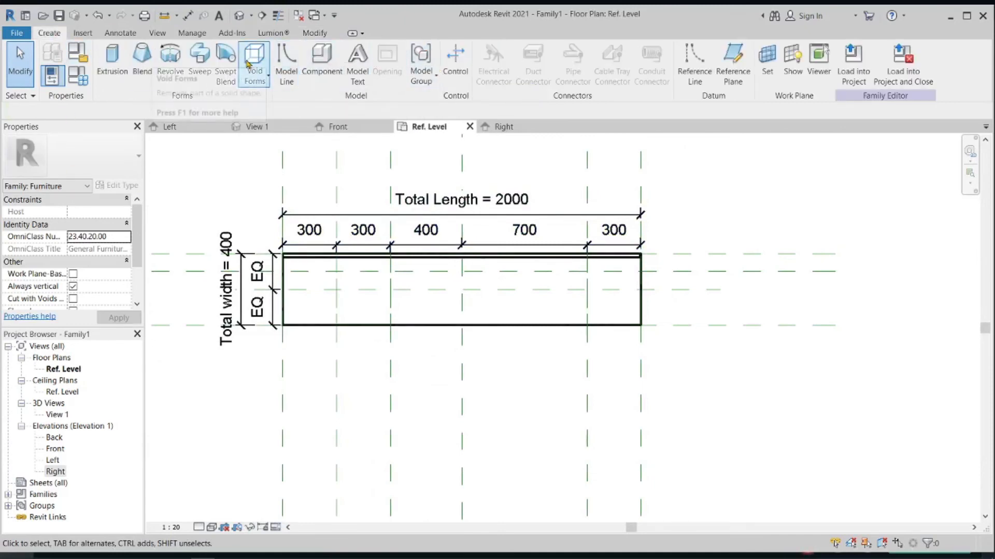
left_click(112, 58)
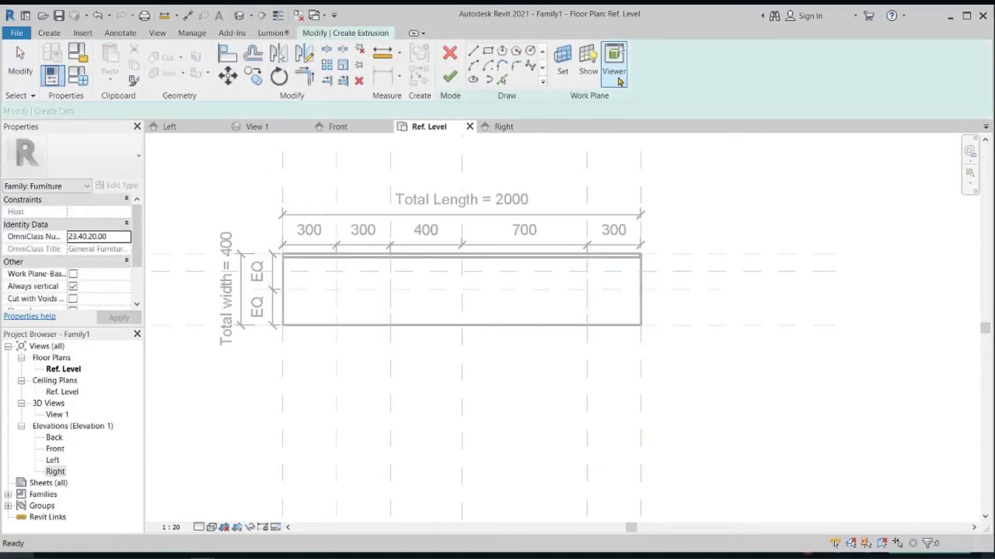
left_click(570, 67)
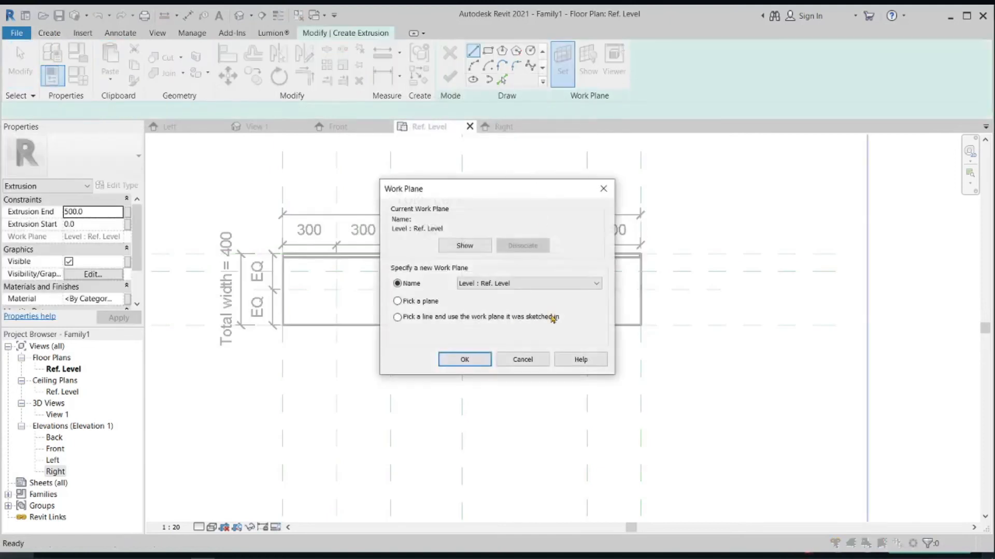
left_click(464, 359)
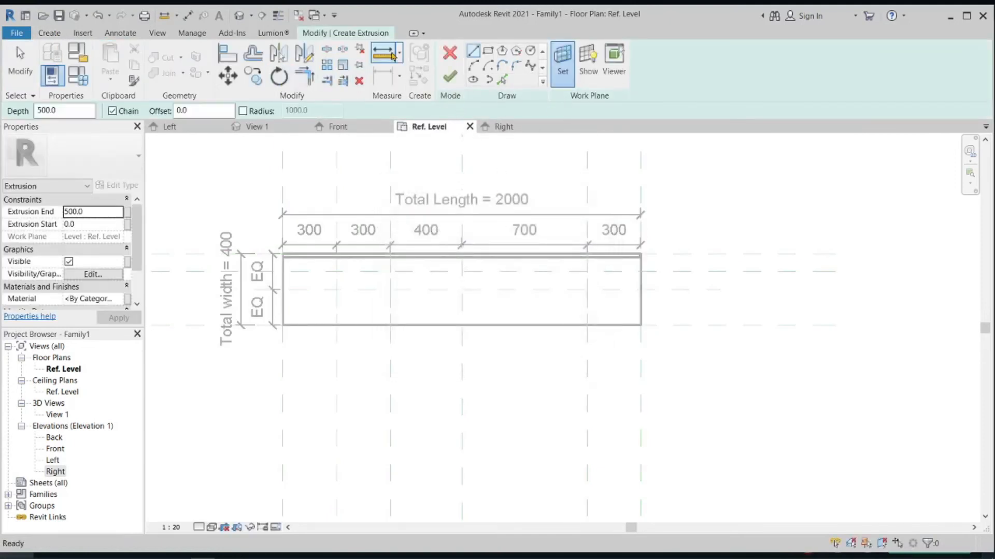
left_click(487, 52)
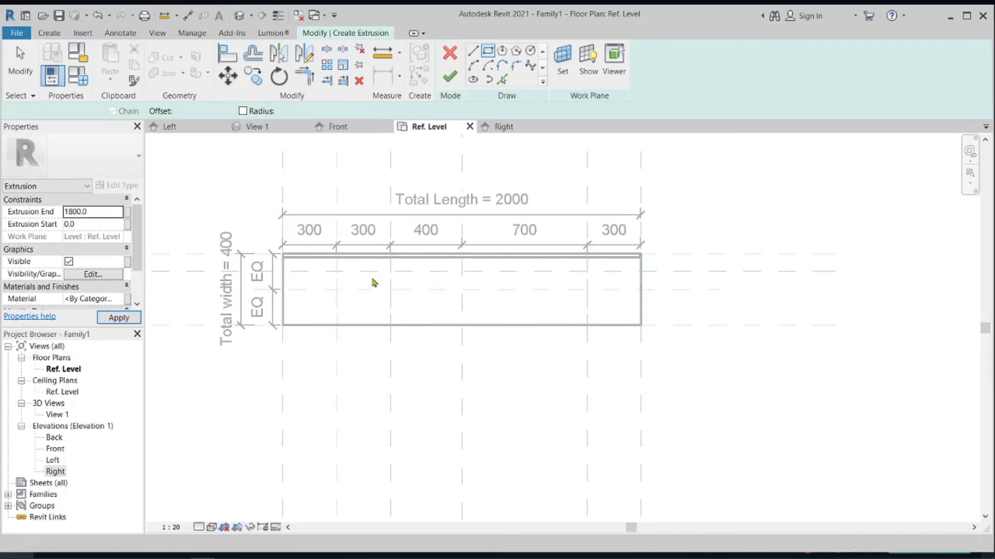
scroll(240, 262, "up", 6)
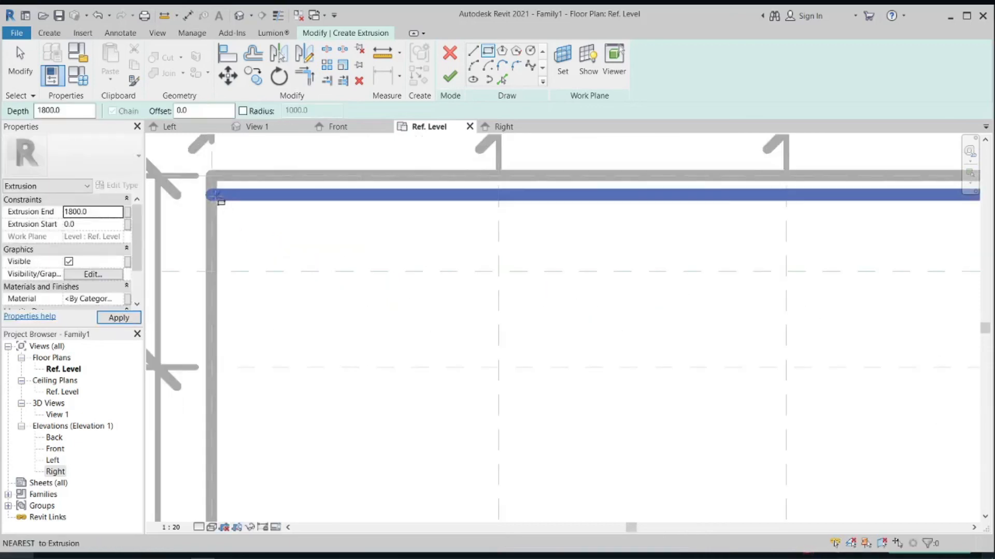
left_click(211, 176)
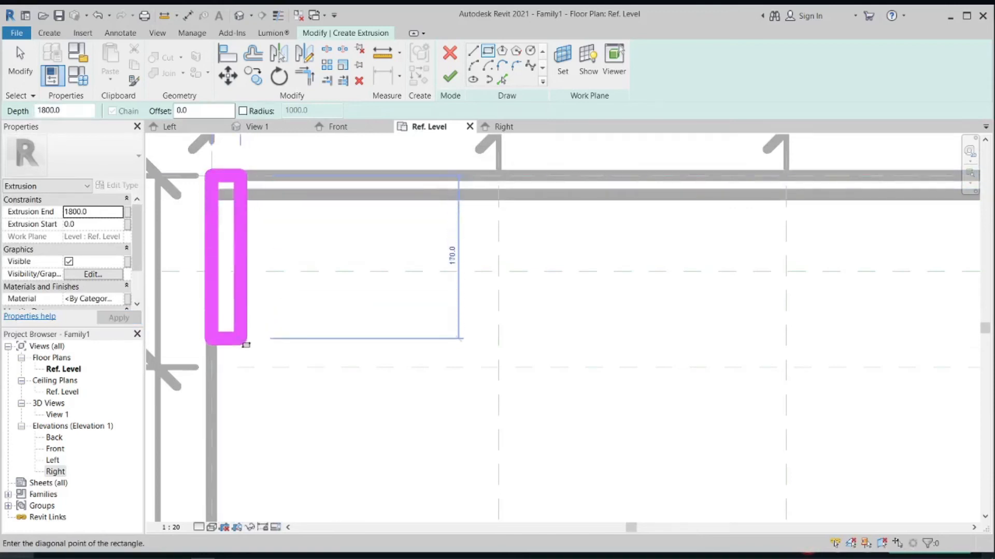
middle_click_drag(244, 343, 299, 148)
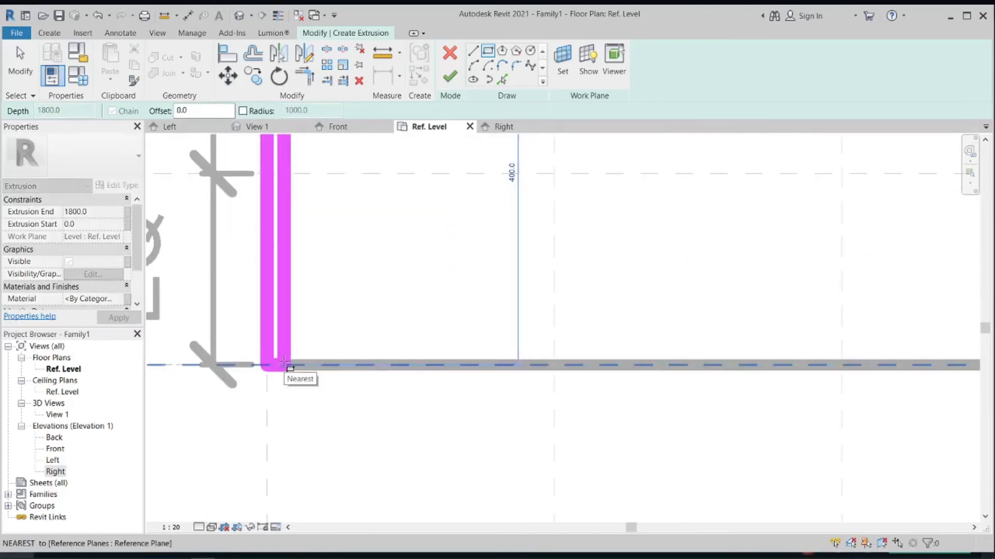
scroll(285, 361, "up", 2)
scroll(284, 361, "down", 4)
middle_click_drag(286, 362, 297, 435)
scroll(298, 437, "down", 1)
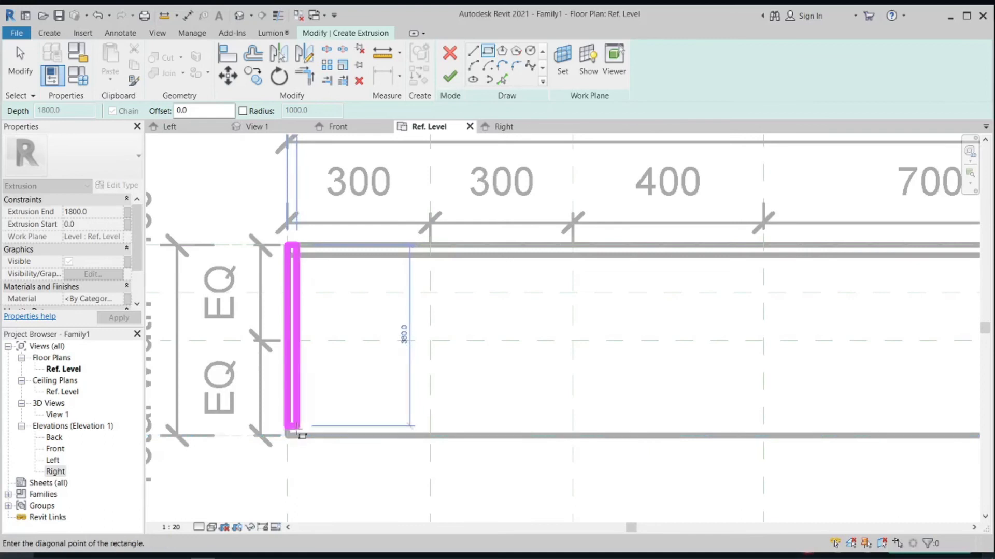
left_click(302, 435)
scroll(623, 284, "down", 1)
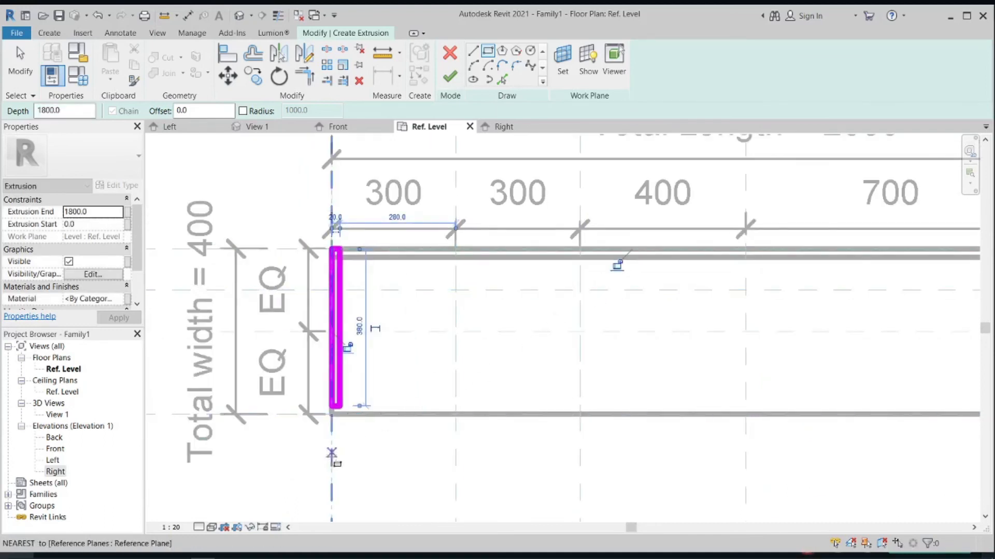
scroll(343, 456, "up", 3)
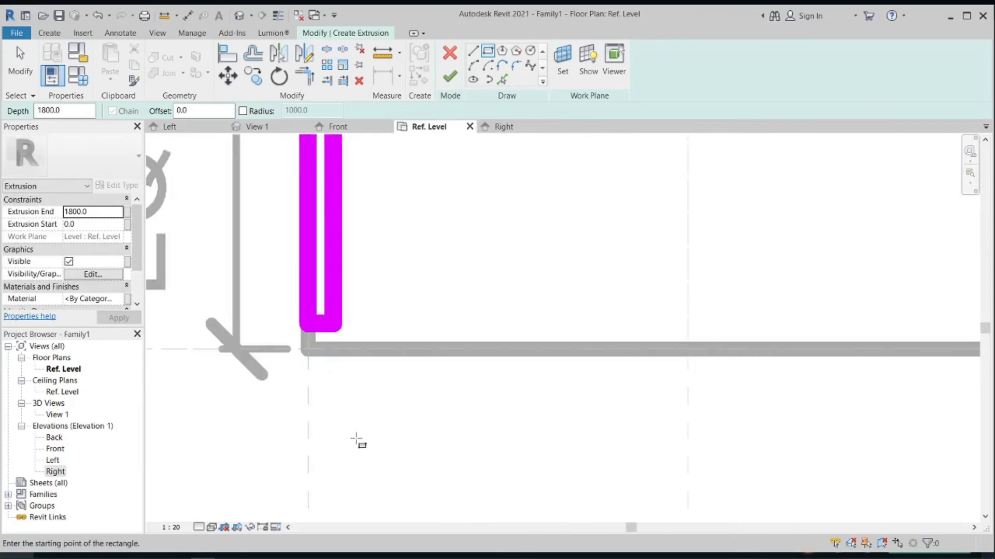
key("Escape")
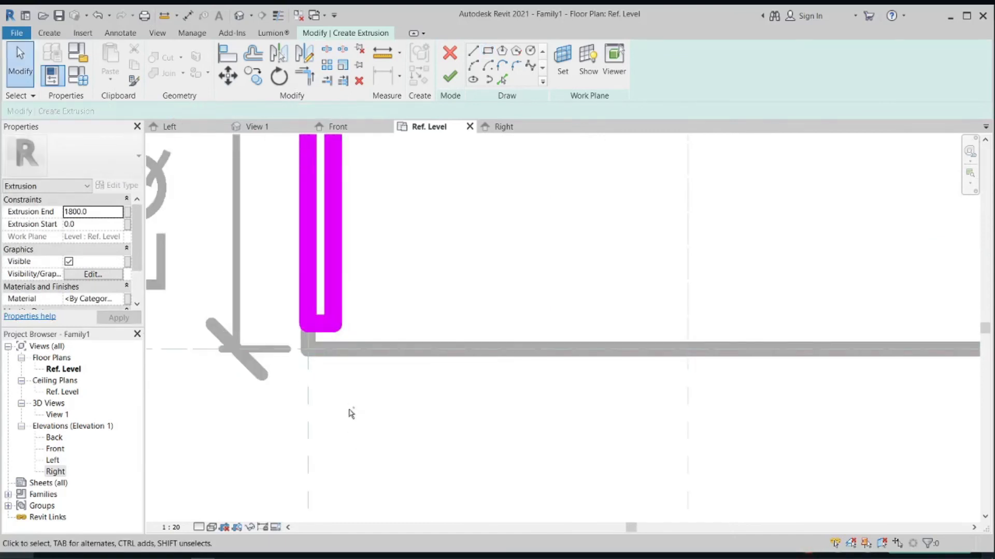
scroll(344, 404, "up", 5)
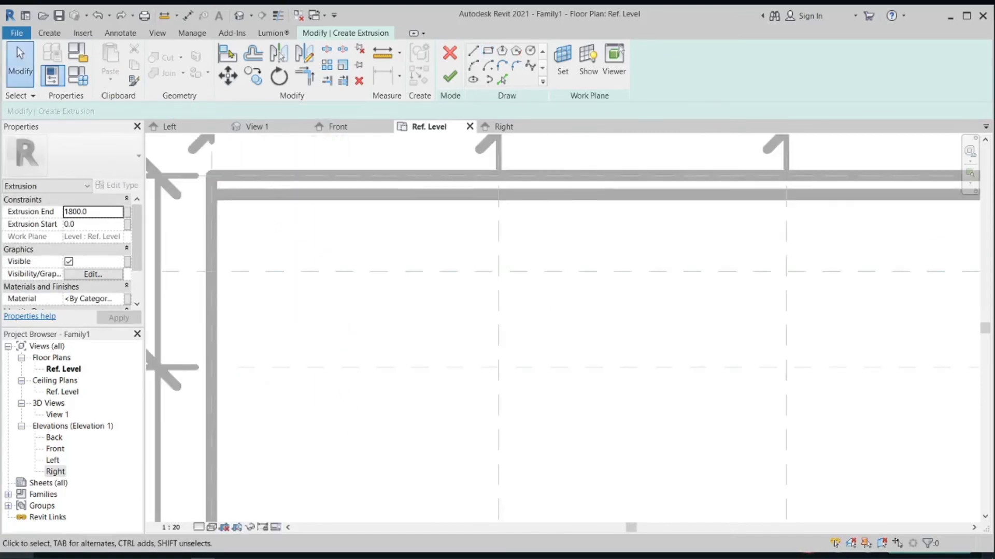
Step: Sketch the left side panel as a rectangle about 20 by 405, starting from the front-left reference plane intersection and reaching the back edge
left_click(483, 54)
scroll(396, 270, "up", 3)
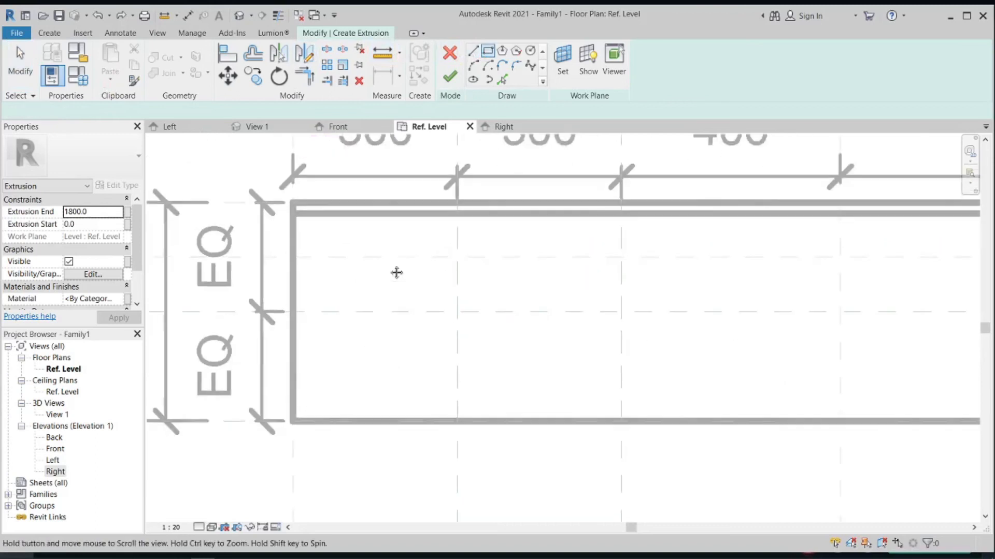
scroll(300, 391, "up", 2)
left_click(285, 428)
left_click(325, 322)
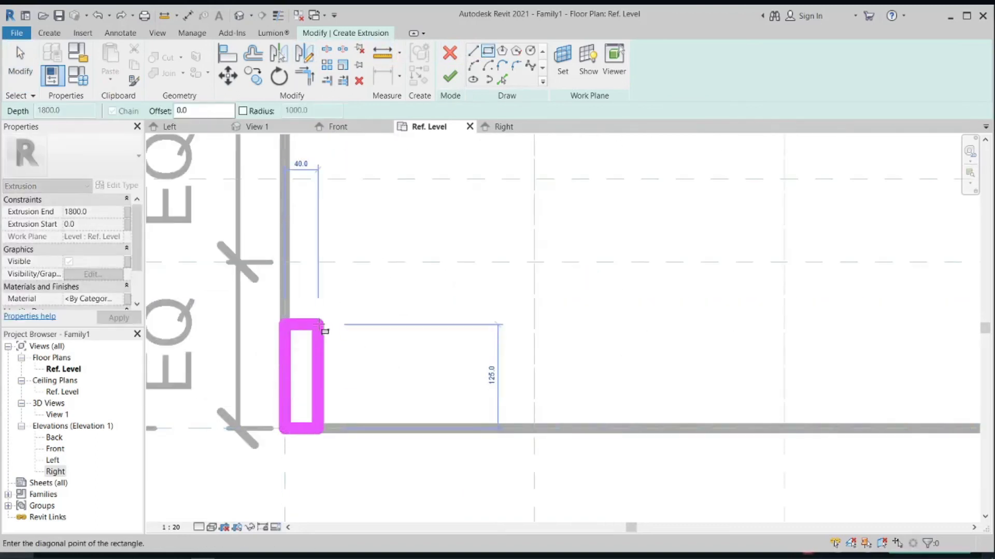
scroll(326, 311, "down", 2)
scroll(317, 378, "up", 3)
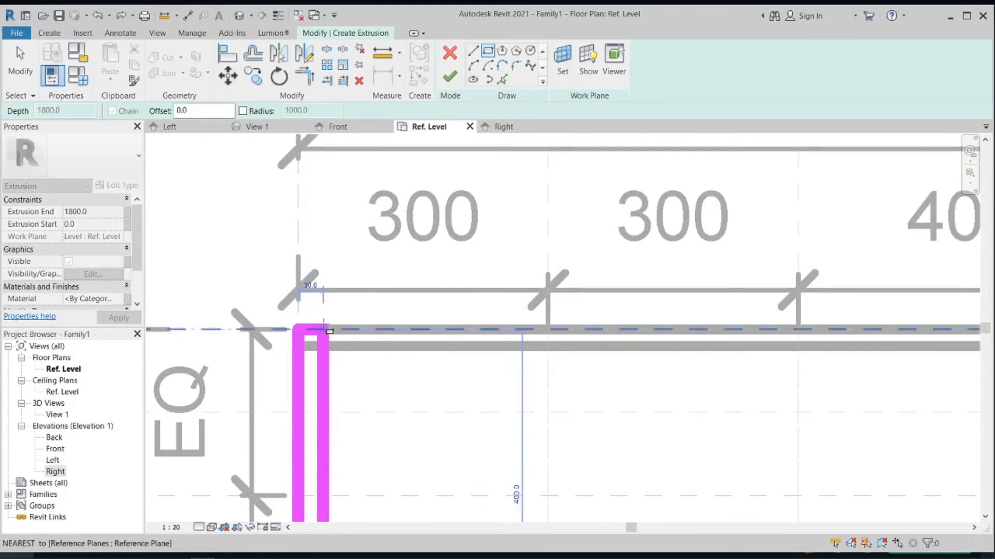
scroll(325, 327, "up", 2)
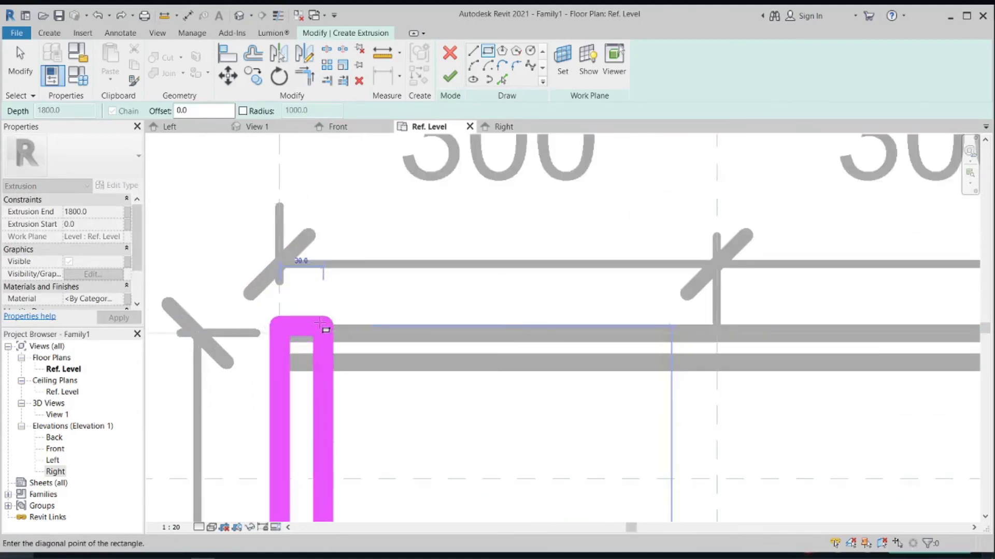
left_click(308, 325)
scroll(559, 352, "down", 5)
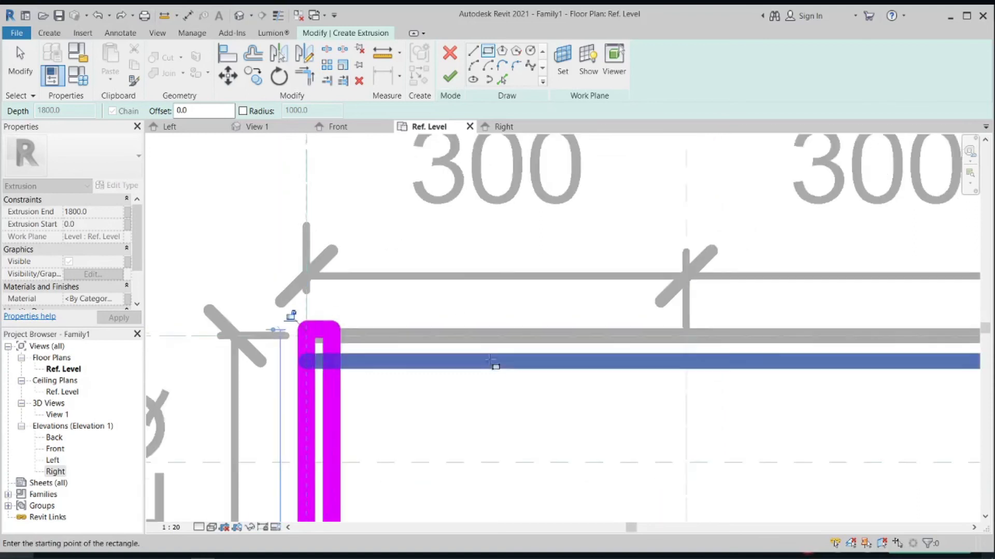
Step: Sketch a matching narrow rectangle along the right end from front to back, and finish the extrusion of both side panels
scroll(655, 337, "down", 2)
middle_click_drag(912, 357, 622, 297)
scroll(726, 363, "up", 4)
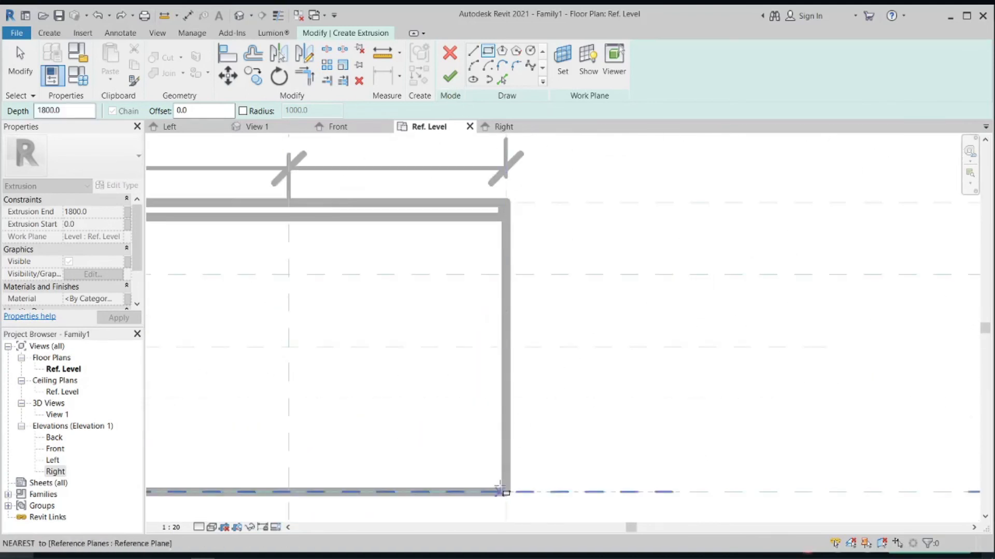
left_click(506, 492)
left_click(489, 212)
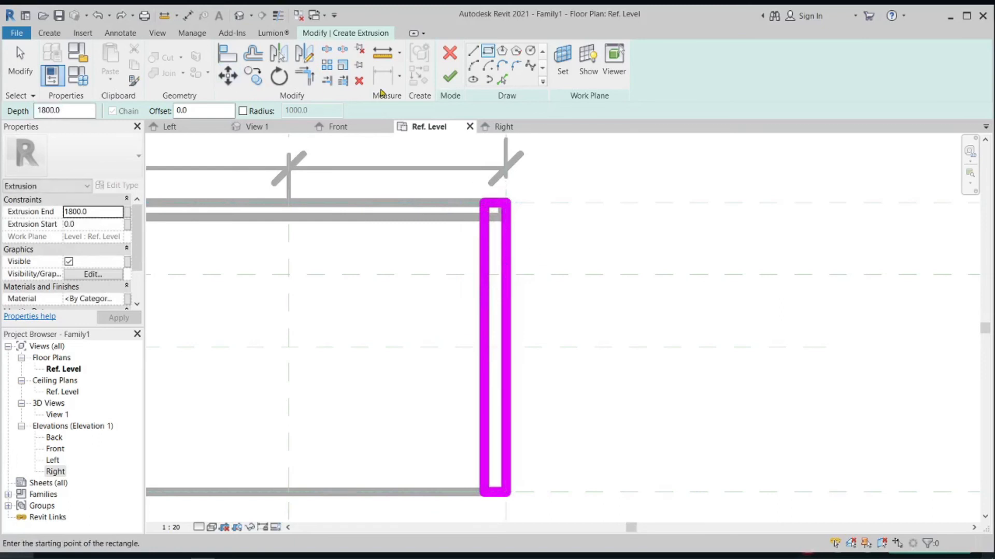
left_click(448, 77)
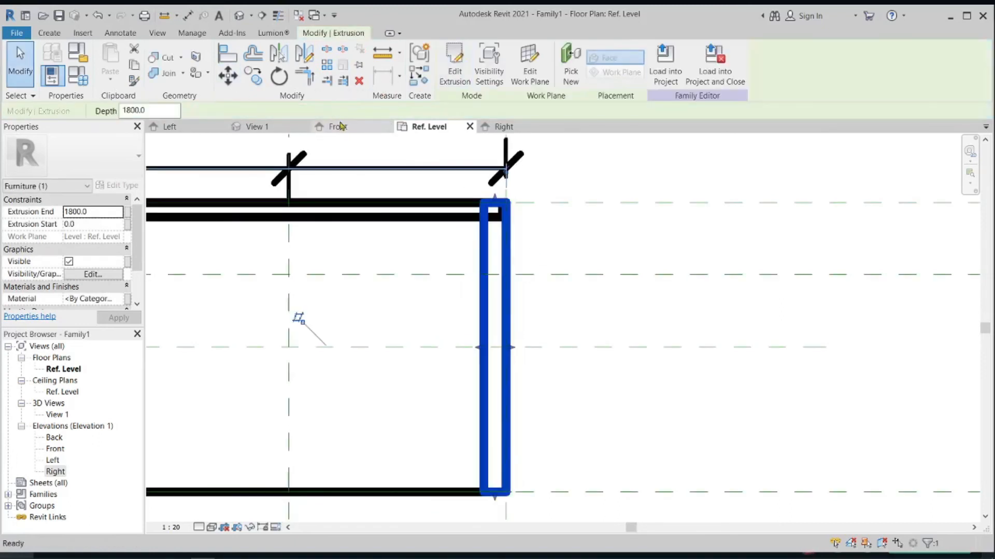
Step: Examine the two full-height side panels against the shelves in 3D View 1, orbiting around to the back
left_click(259, 127)
scroll(493, 280, "down", 4)
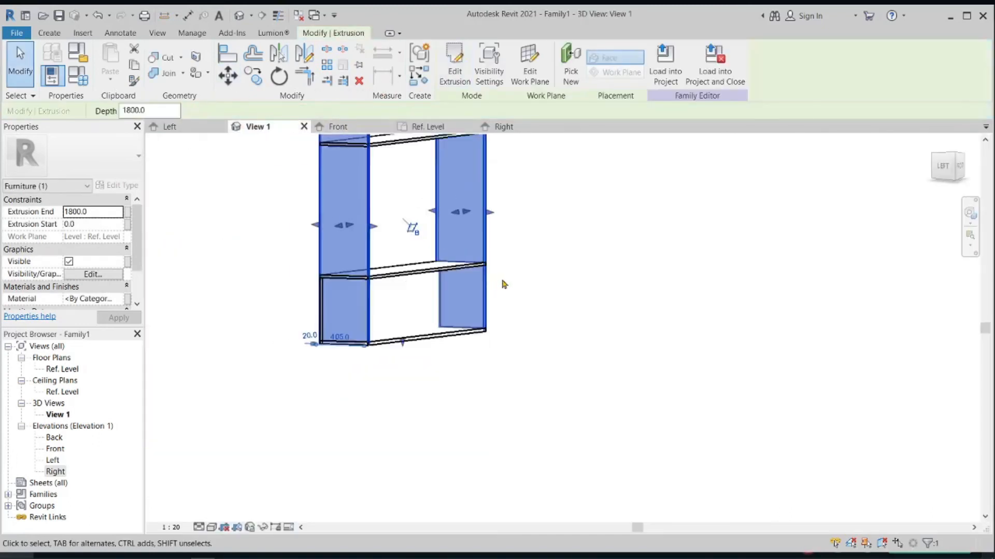
left_click(556, 269)
middle_click_drag(557, 254, 372, 266, "shift")
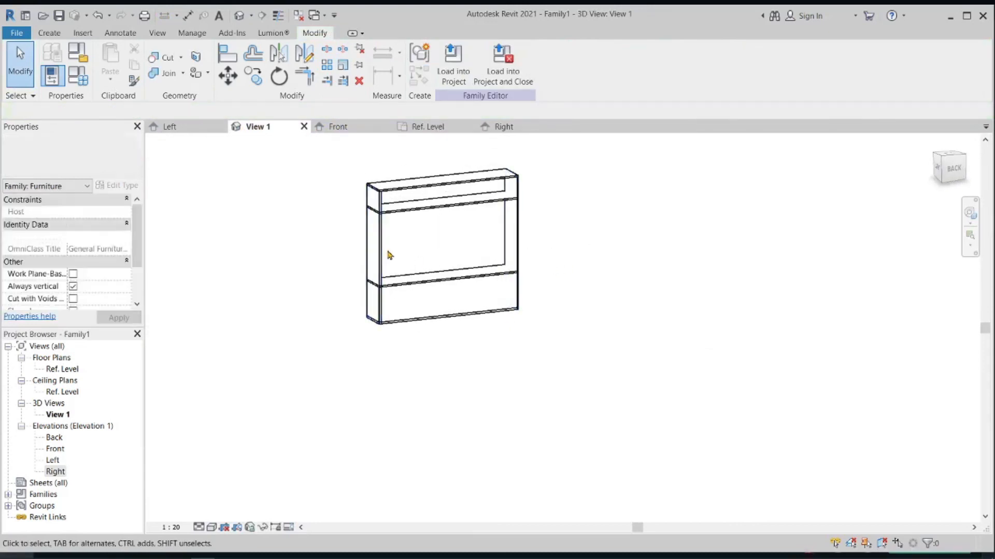
Step: Return to the Ref. Level floor plan and start a new extrusion with Reference Plane : LEVEL 2 as its work plane
middle_click_drag(625, 228, 433, 218)
left_click(192, 129)
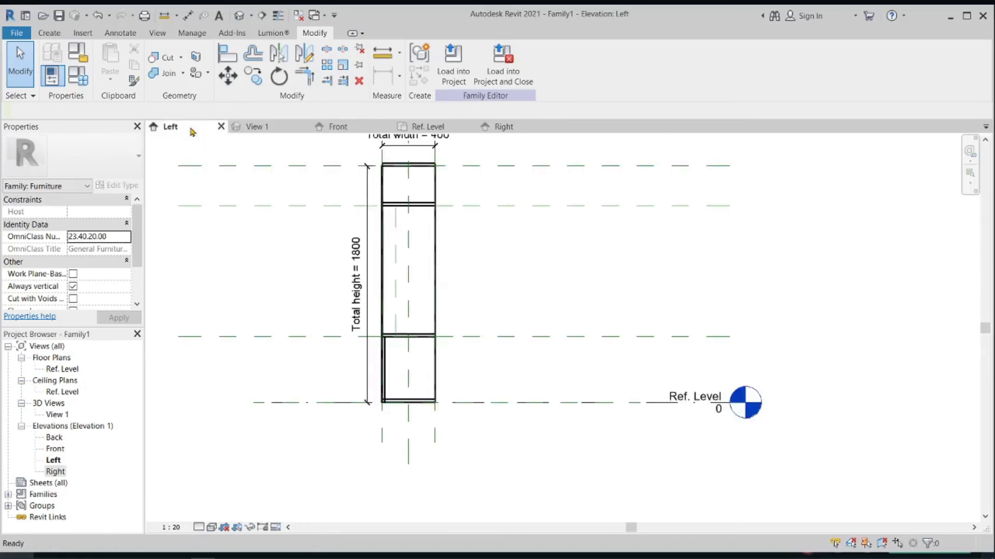
left_click(416, 128)
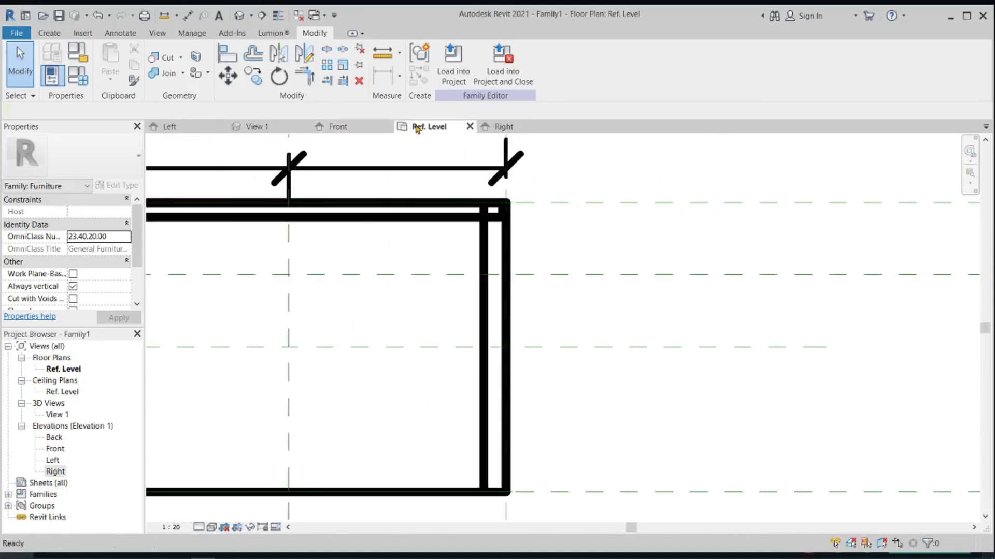
scroll(598, 259, "down", 3)
middle_click_drag(598, 259, 751, 287)
scroll(404, 273, "down", 2)
middle_click_drag(409, 273, 604, 251)
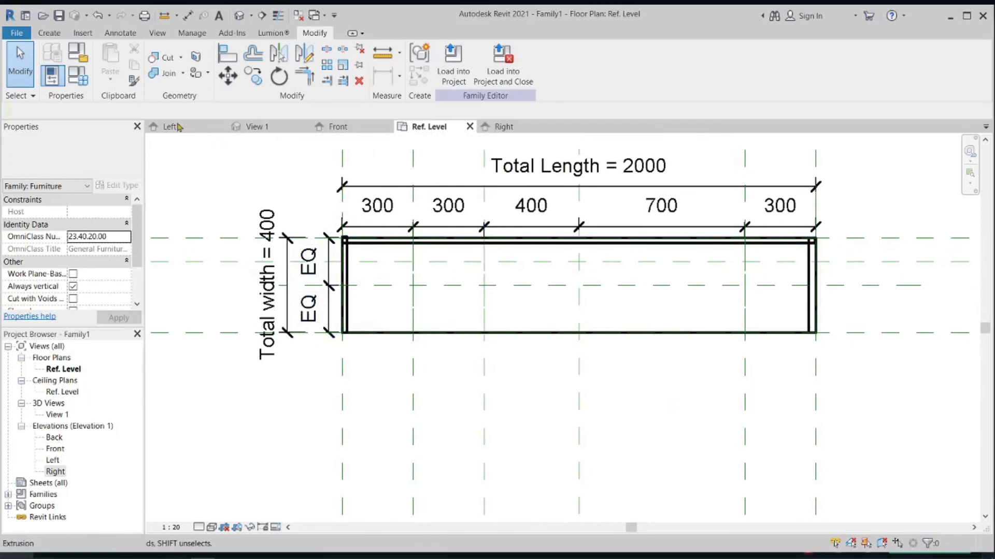
left_click(55, 34)
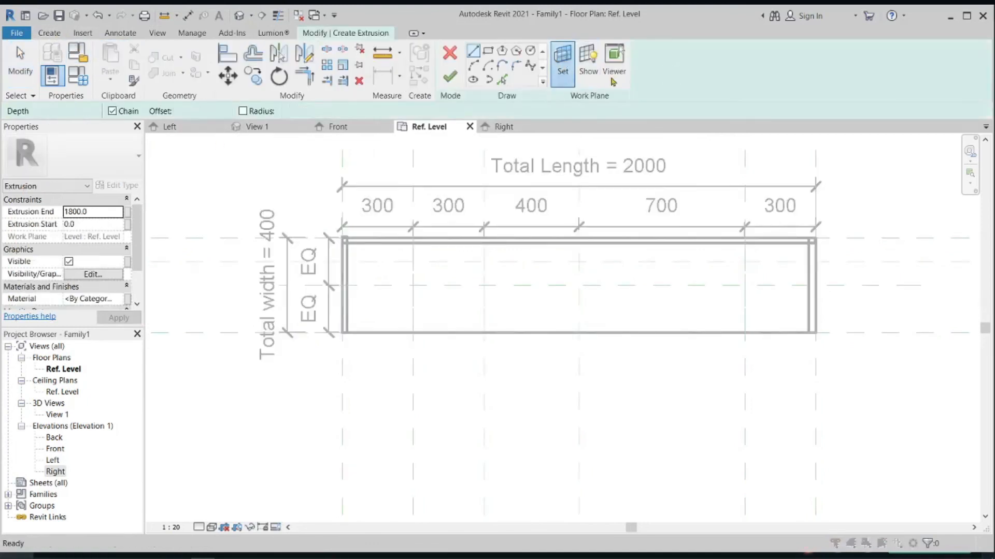
left_click(563, 62)
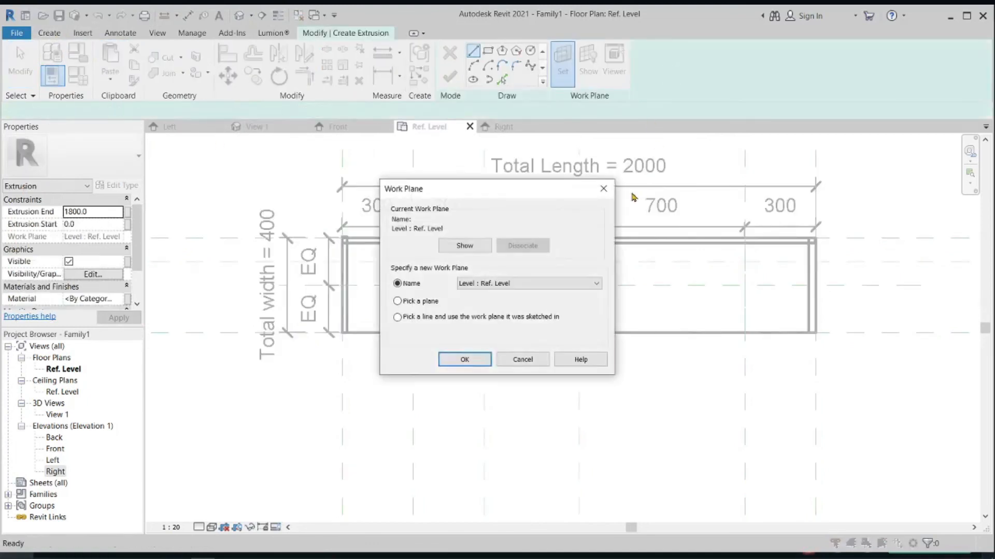
left_click(579, 288)
left_click(511, 318)
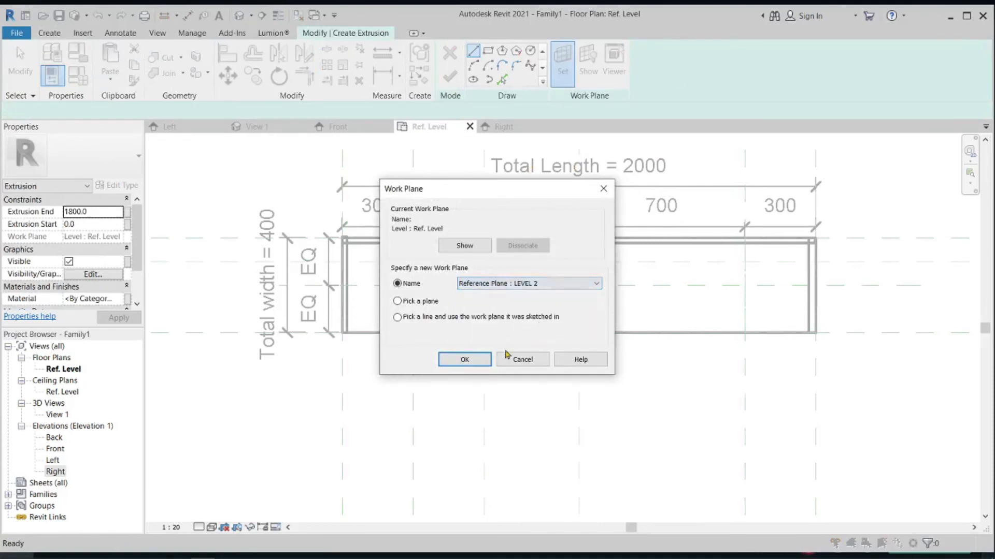
left_click(465, 360)
Step: Sketch the first inner divider as a rectangle about 21 by 400, starting 300 from the left end and spanning front to back
scroll(383, 272, "up", 4)
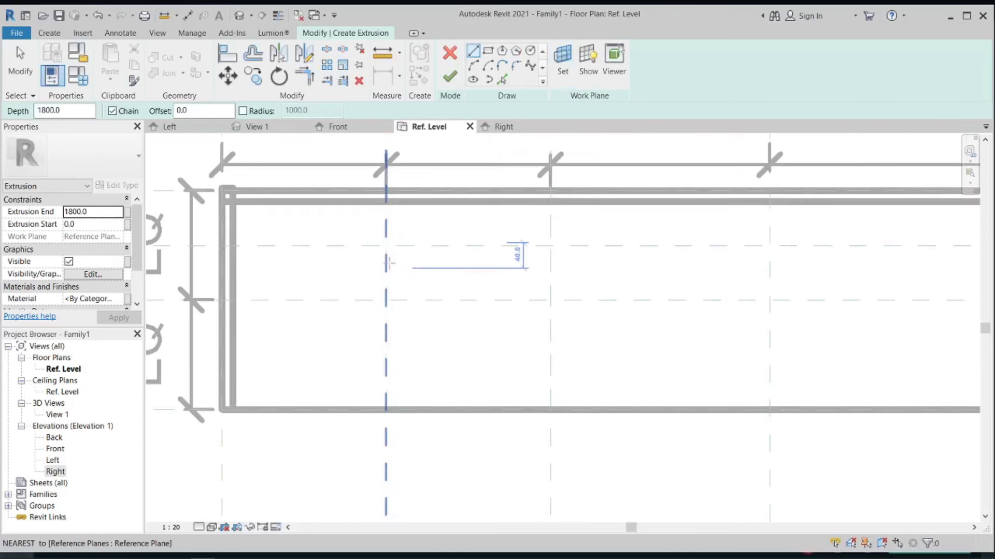
scroll(389, 263, "up", 2)
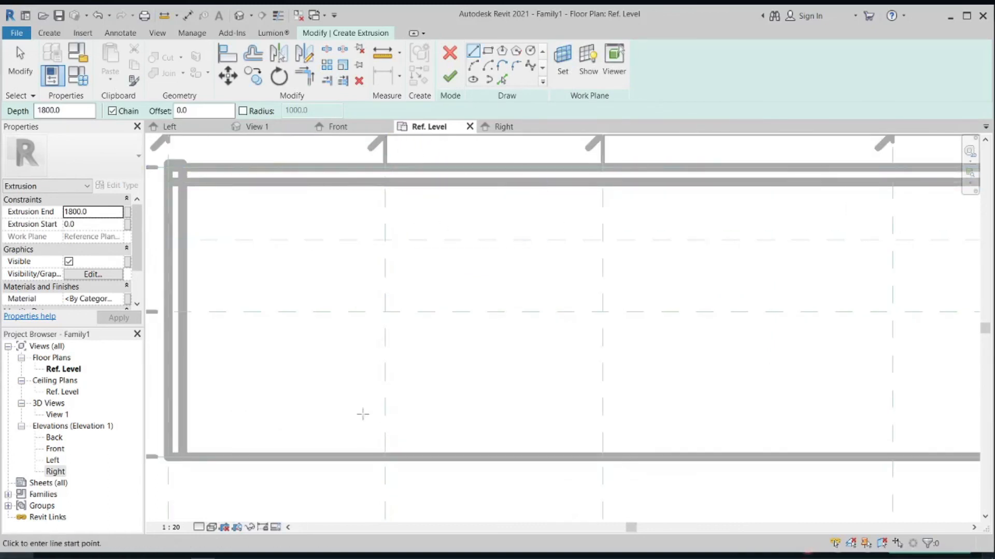
left_click(384, 457)
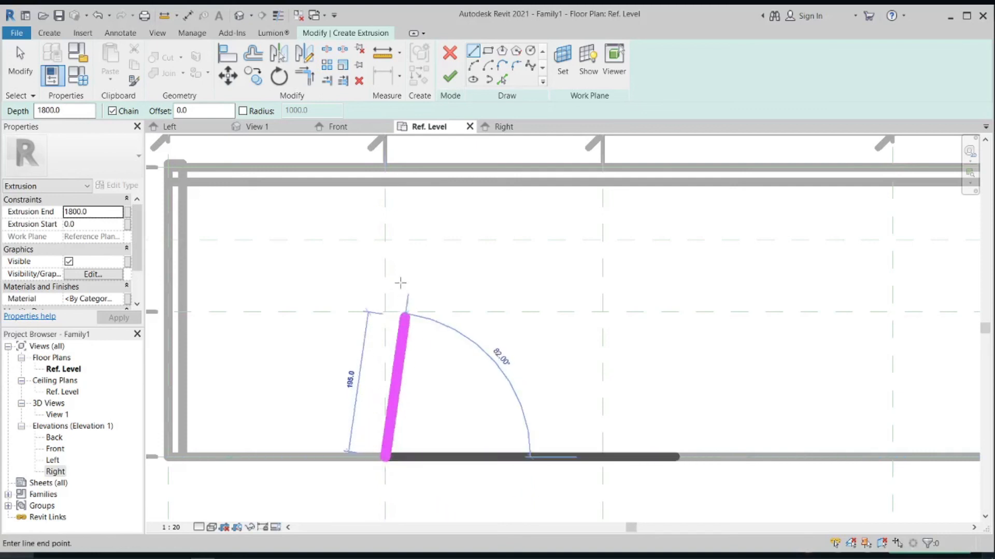
left_click(487, 51)
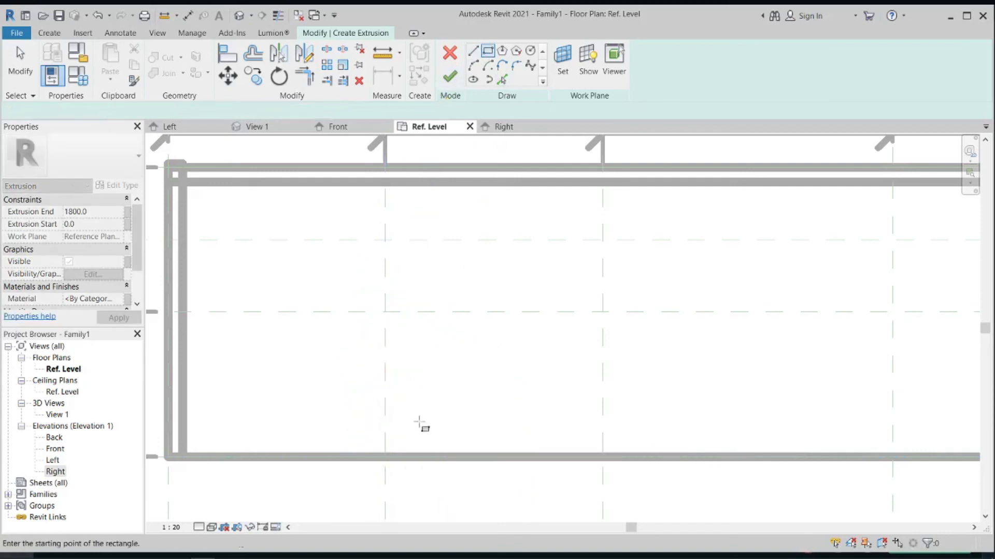
left_click(385, 457)
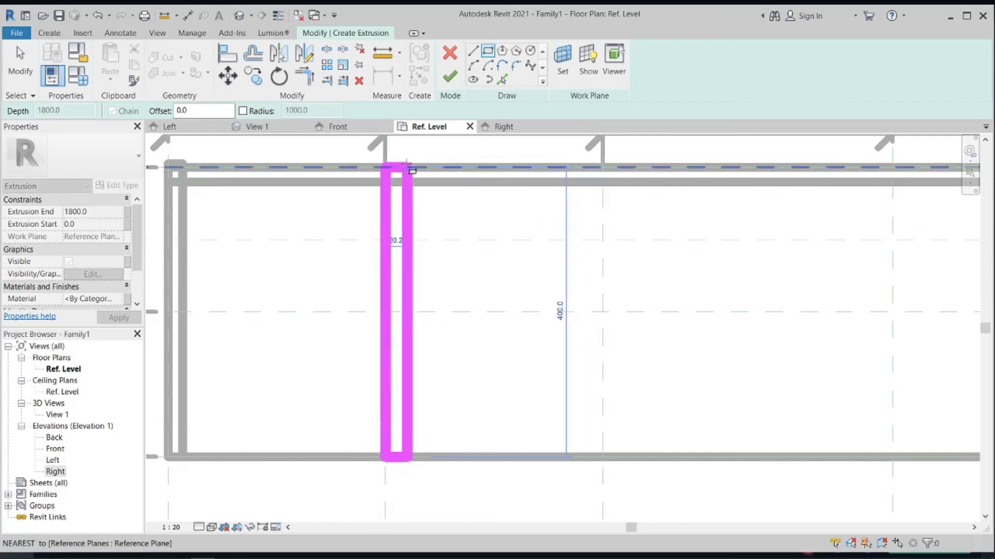
left_click(405, 168)
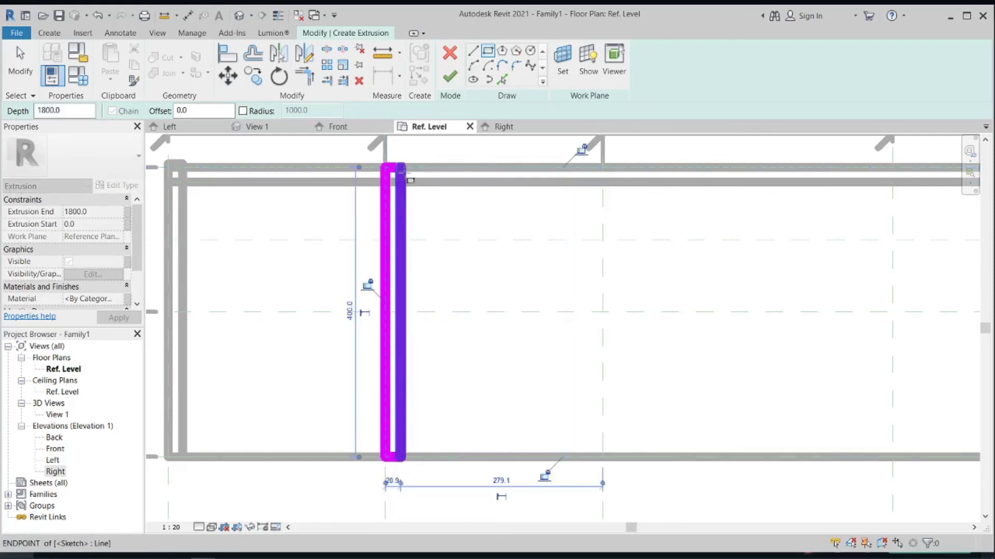
Step: Sketch a second divider rectangle about 21 by 400 at the next vertical reference plane and finish the extrusion
left_click(603, 457)
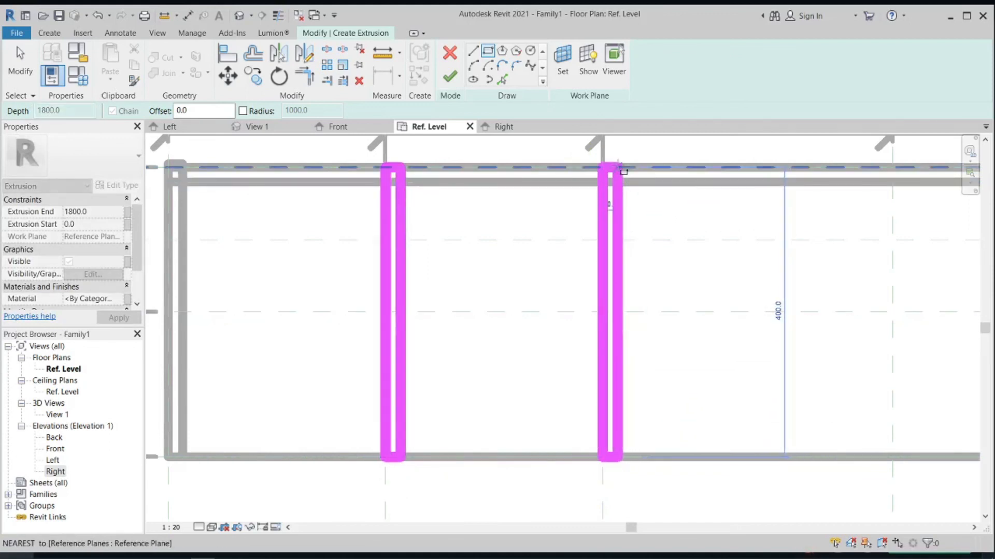
left_click(620, 167)
left_click(449, 77)
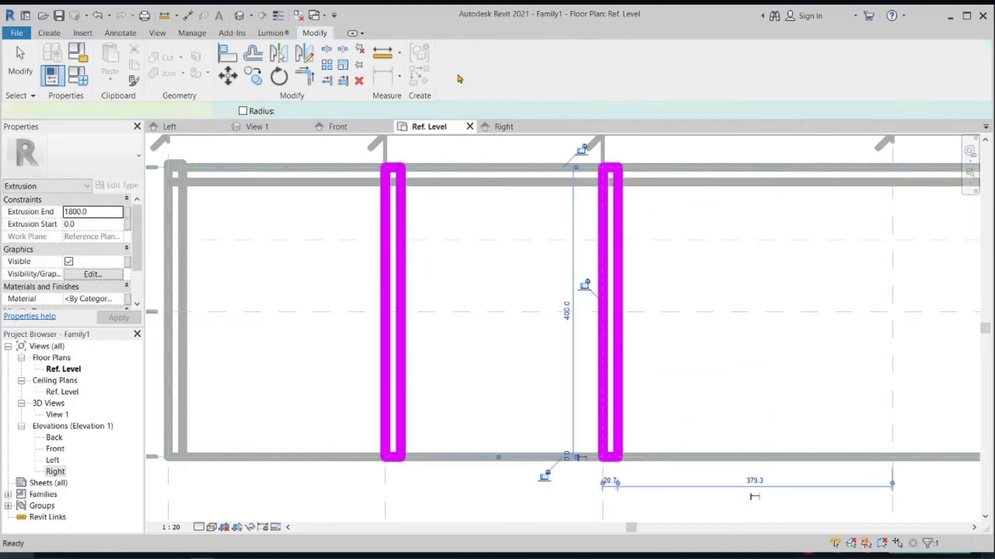
left_click(473, 282)
Step: In 3D View 1, set the extrusion end of the two inner dividers to 1300
left_click(255, 126)
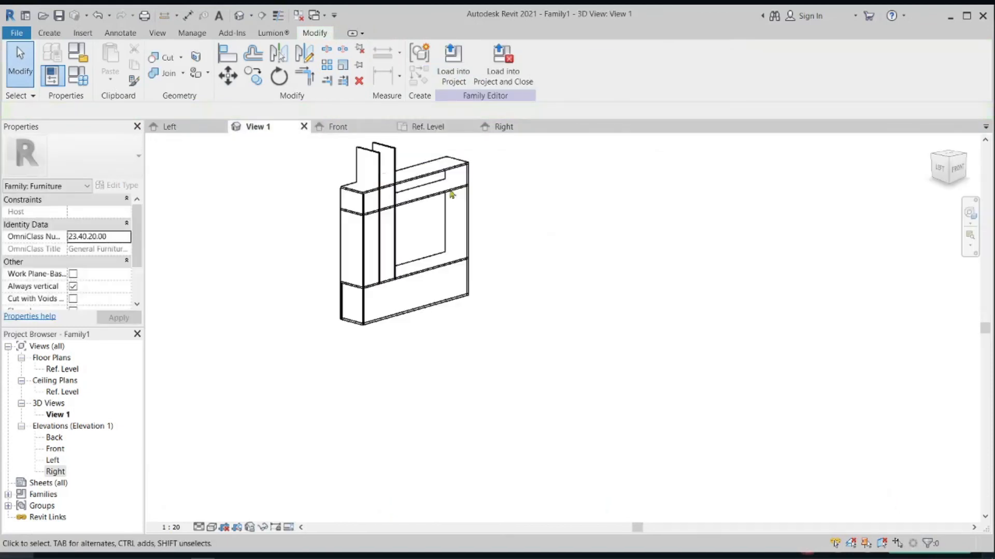
left_click_drag(494, 256, 603, 255)
middle_click_drag(589, 267, 477, 270, "shift")
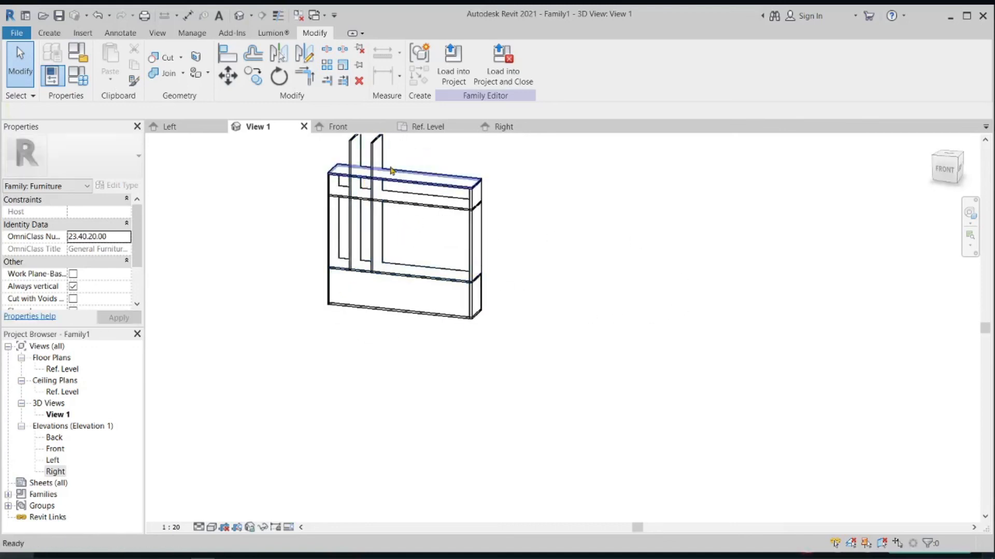
left_click(377, 161)
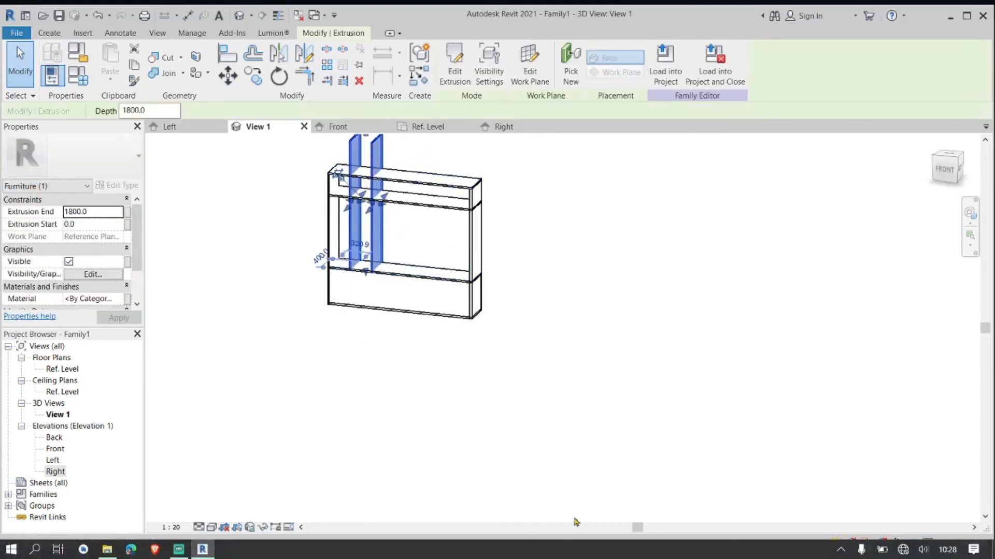
left_click(69, 212)
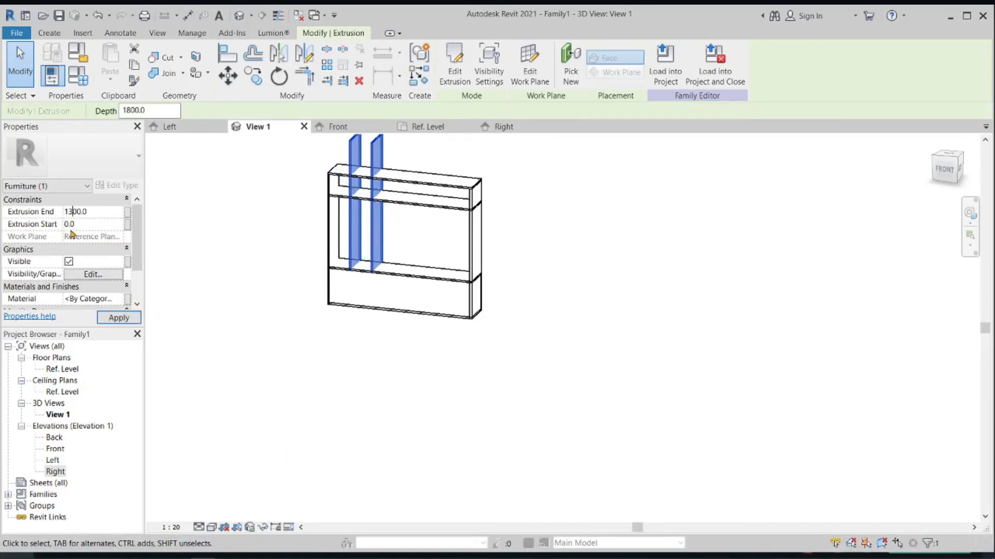
type("3")
key("Return")
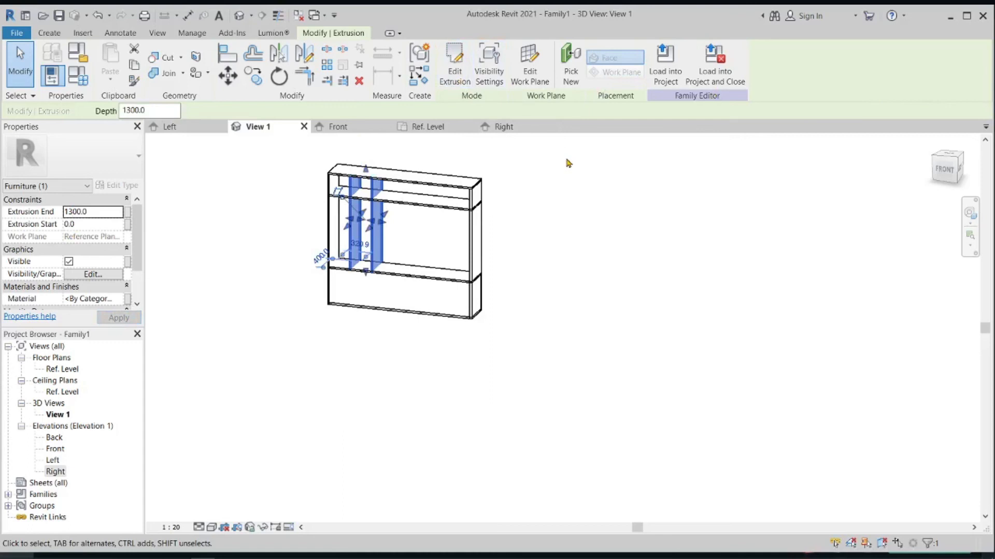
left_click(568, 163)
Step: Examine how the inner dividers fit under the top shelf, viewing the unit from several sides
middle_click_drag(539, 254, 689, 210, "shift")
scroll(451, 221, "up", 4)
middle_click_drag(844, 231, 706, 244, "shift")
scroll(653, 259, "down", 5)
middle_click_drag(652, 259, 808, 244, "shift")
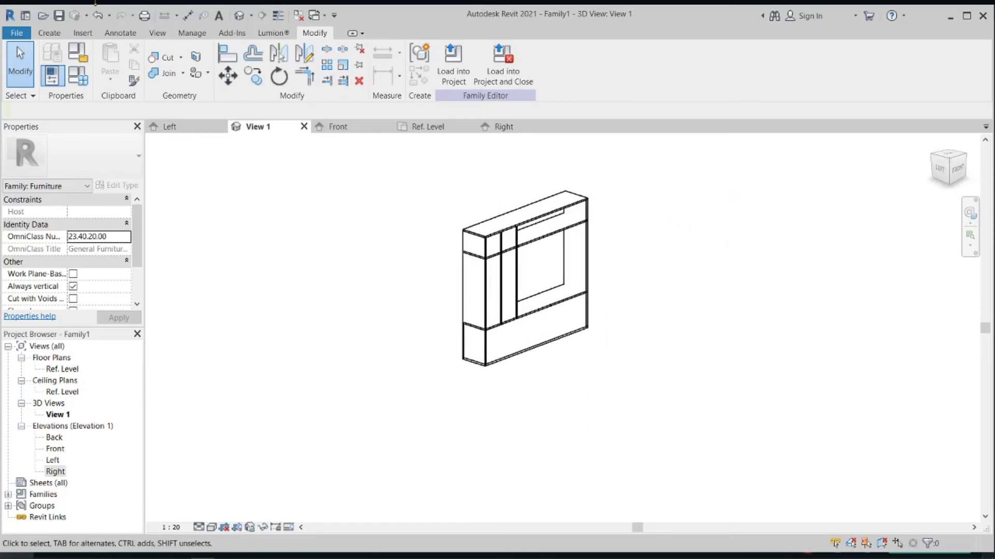
Step: Start another extrusion and set its material to Cherry from the wood search results in the material library
left_click(50, 33)
left_click(109, 86)
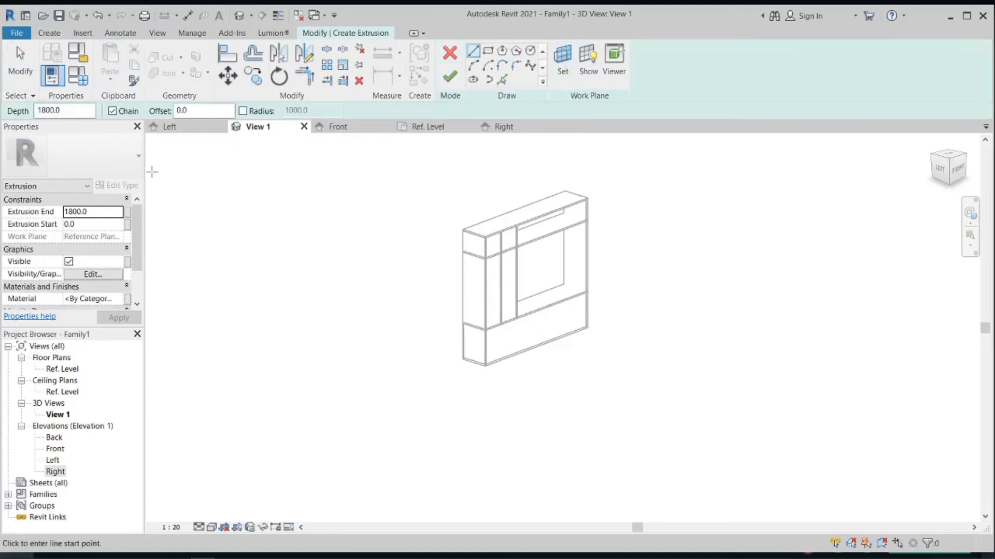
middle_click_drag(155, 207, 582, 239, "shift")
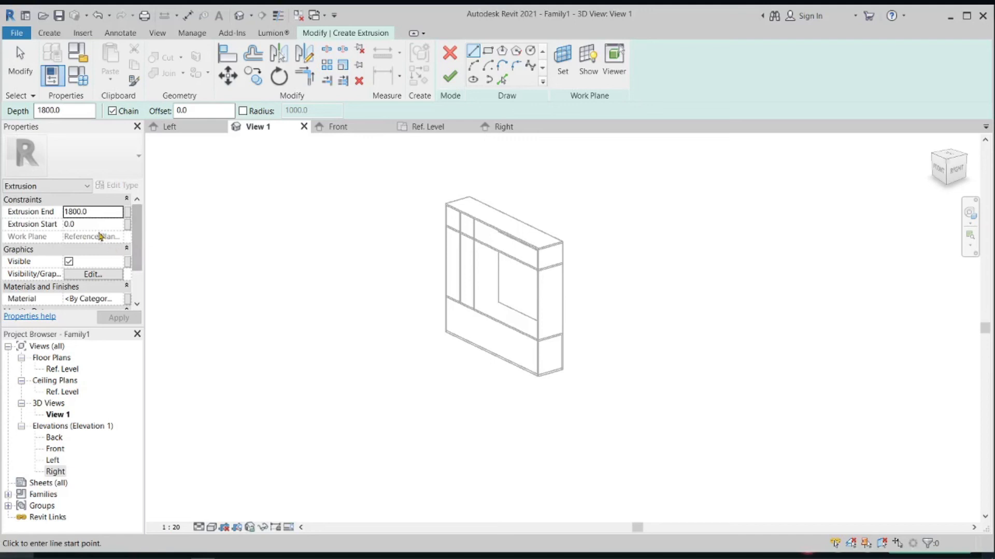
scroll(83, 243, "down", 2)
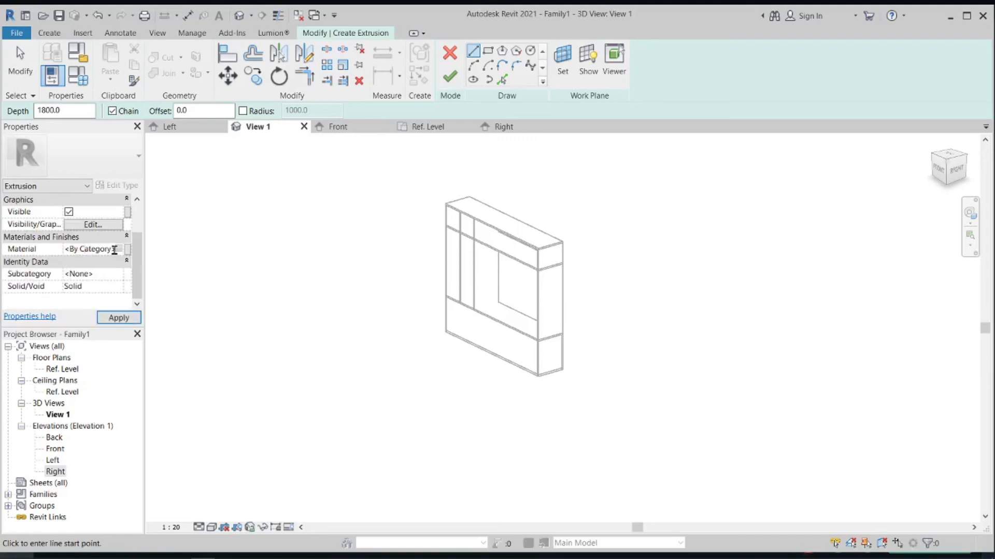
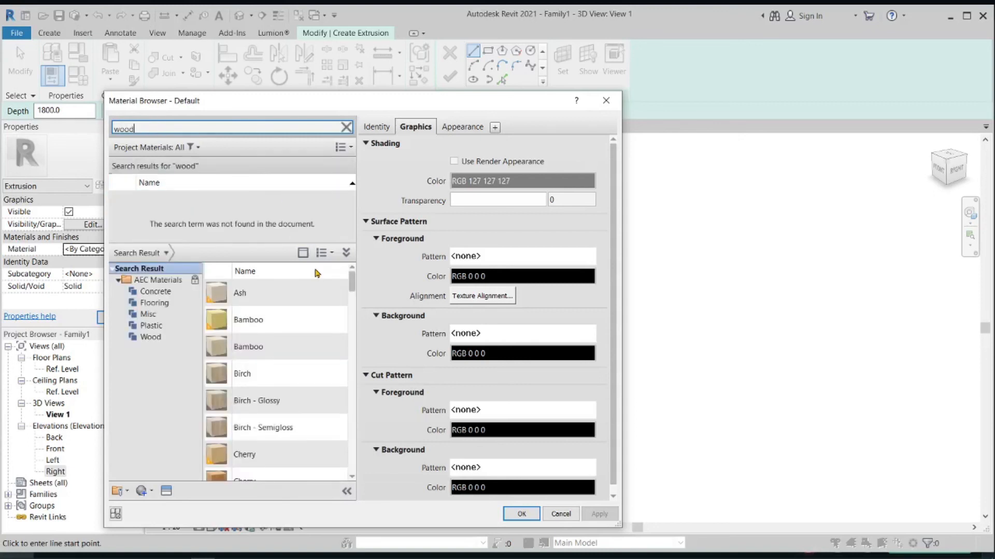
scroll(275, 322, "down", 3)
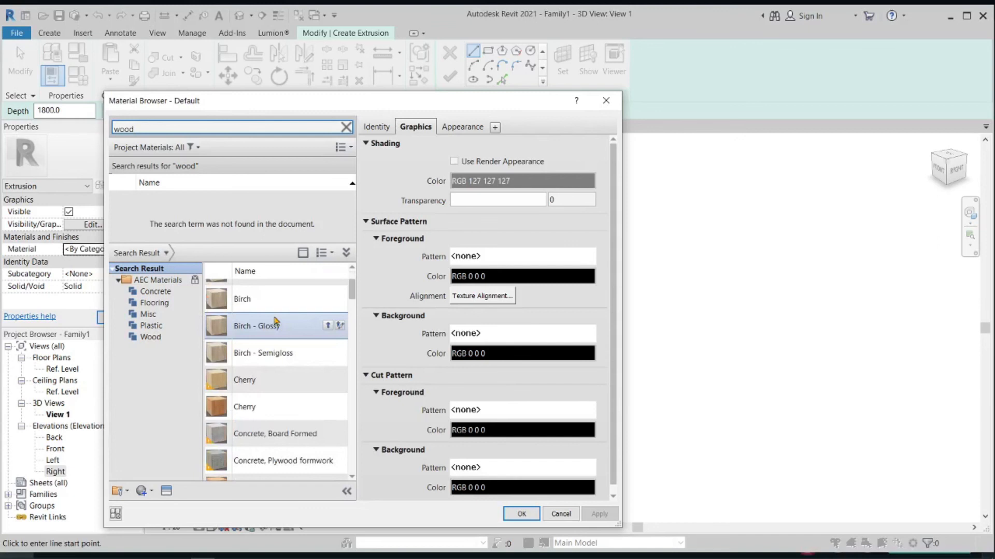
scroll(276, 321, "down", 3)
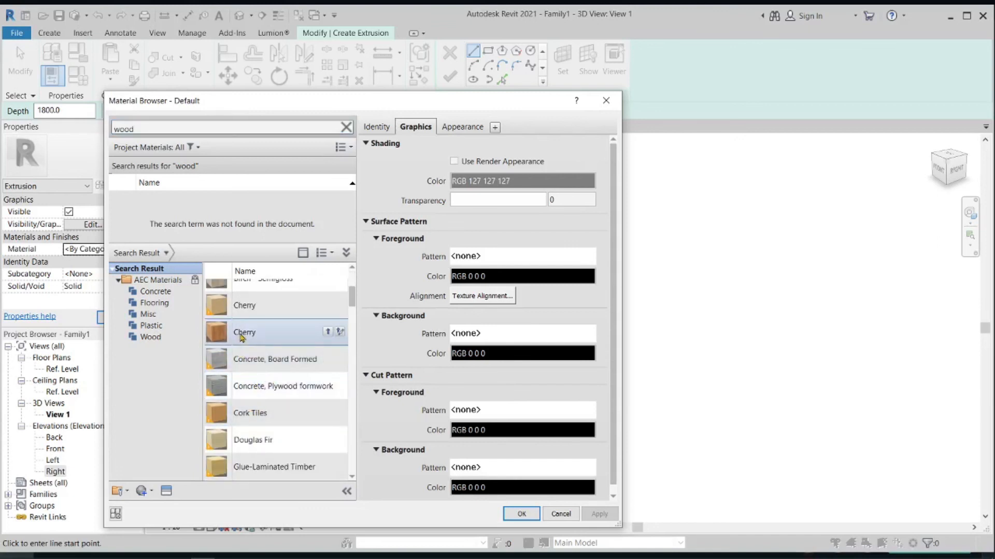
double_click(241, 338)
left_click(522, 514)
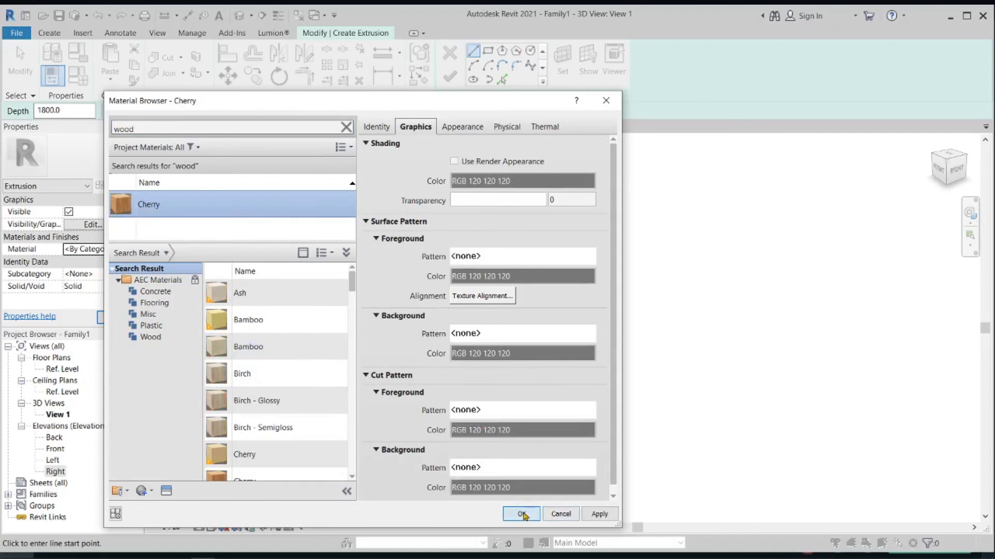
Step: Save the model as a family file in Documents named "Furniture f", accepting that changes in the open sketch mode are not saved
left_click(23, 35)
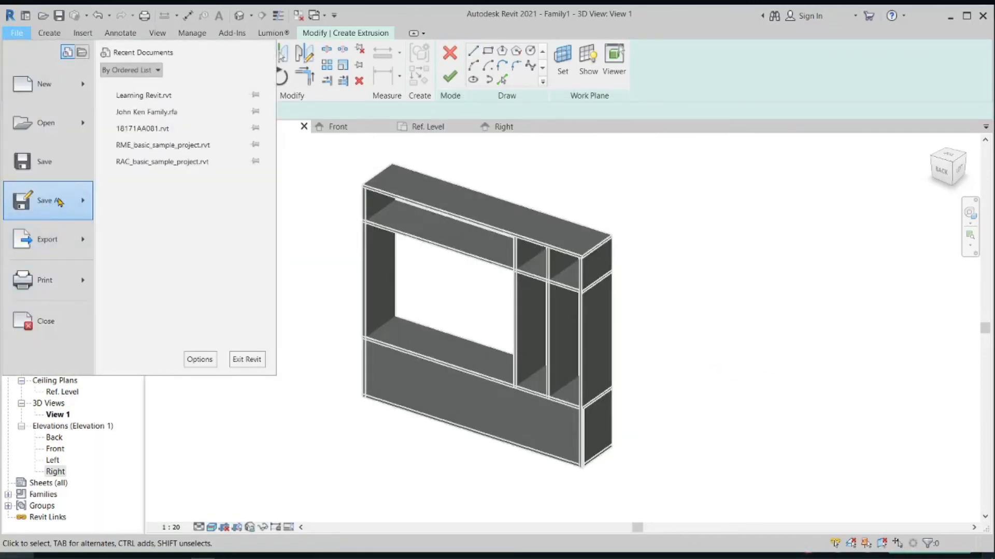
mouse_move(60, 202)
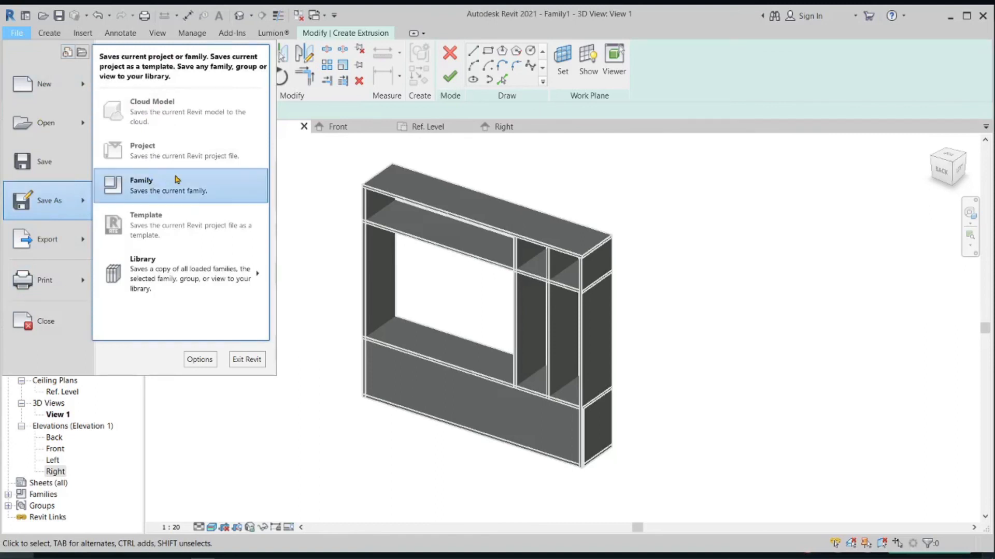
left_click(125, 187)
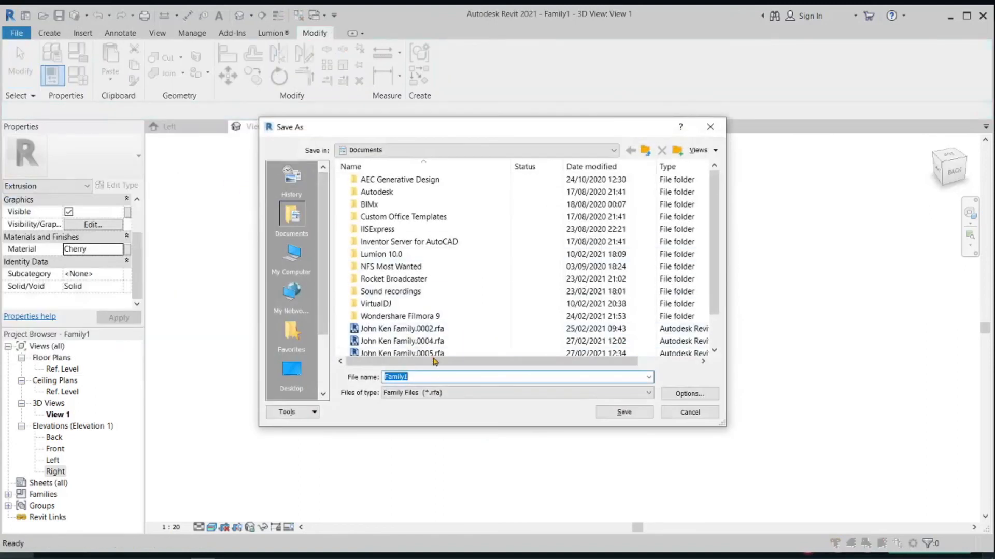
type("FU")
key("BackSpace")
type("urniture f")
left_click(617, 418)
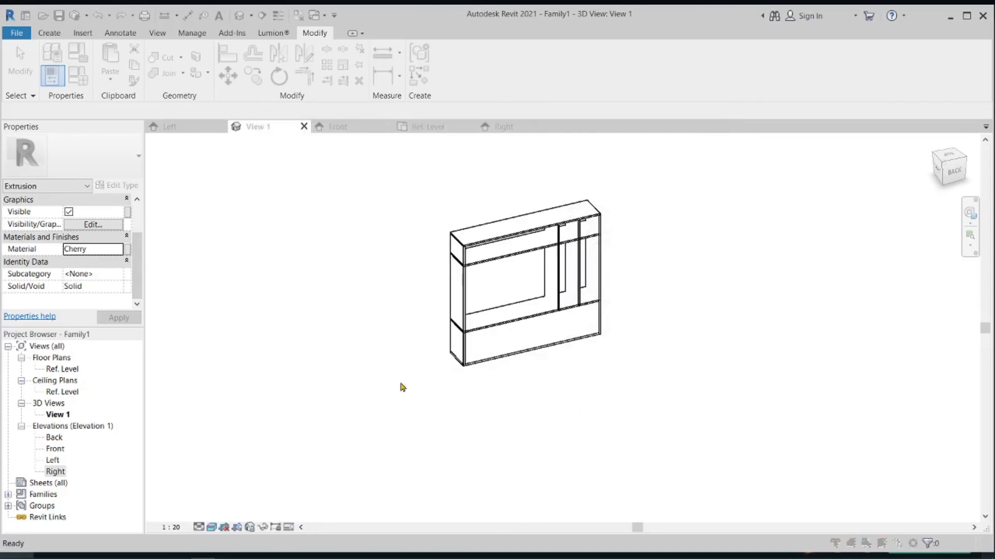
key("super")
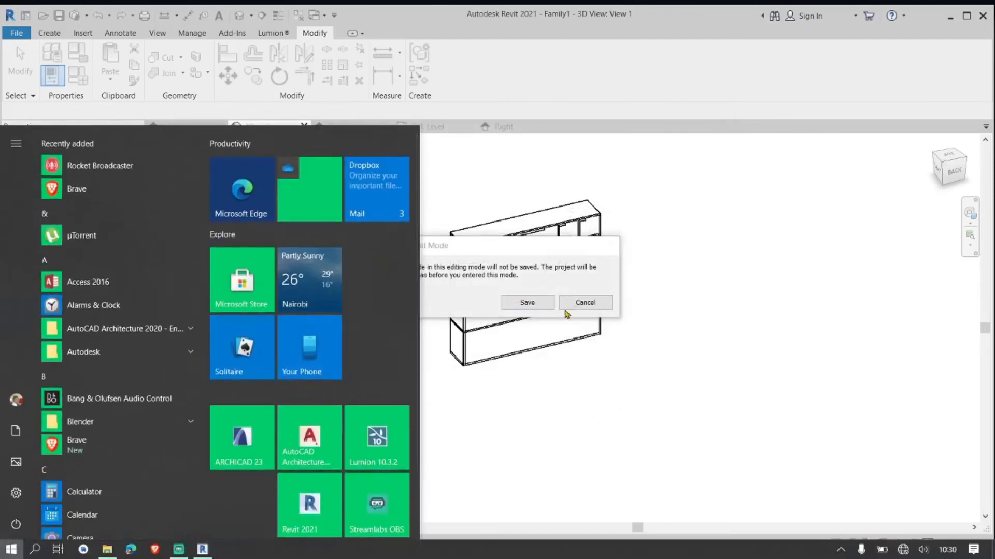
left_click(527, 302)
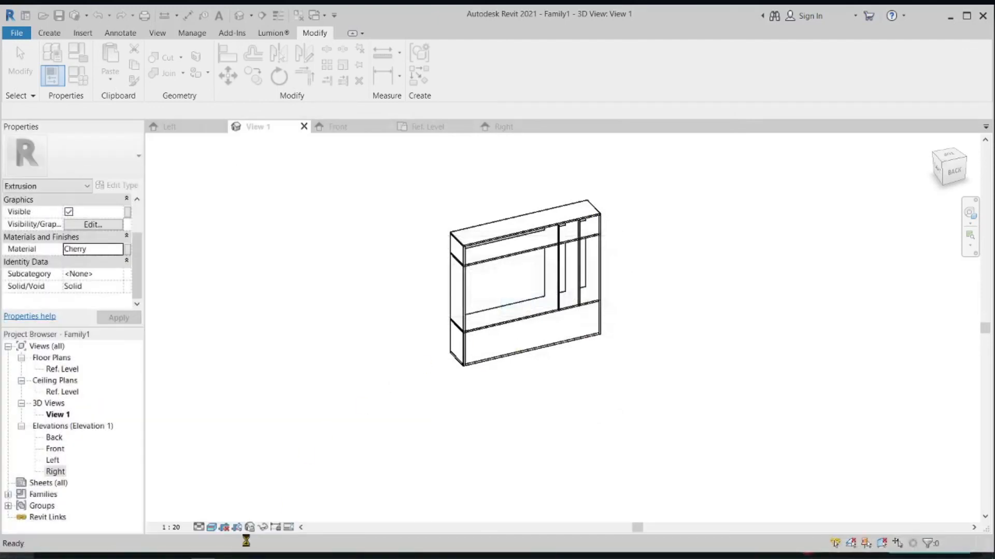
key("super")
mouse_move(202, 550)
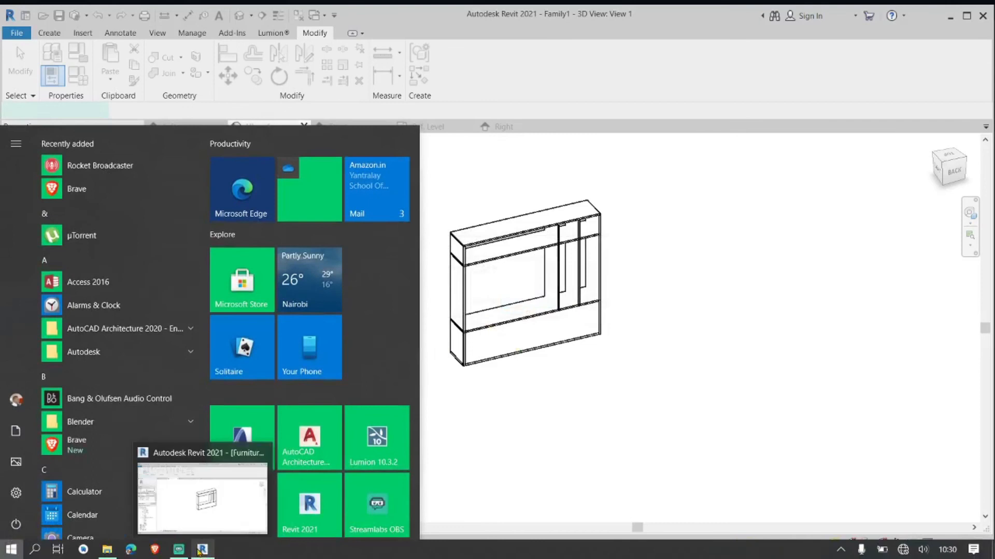